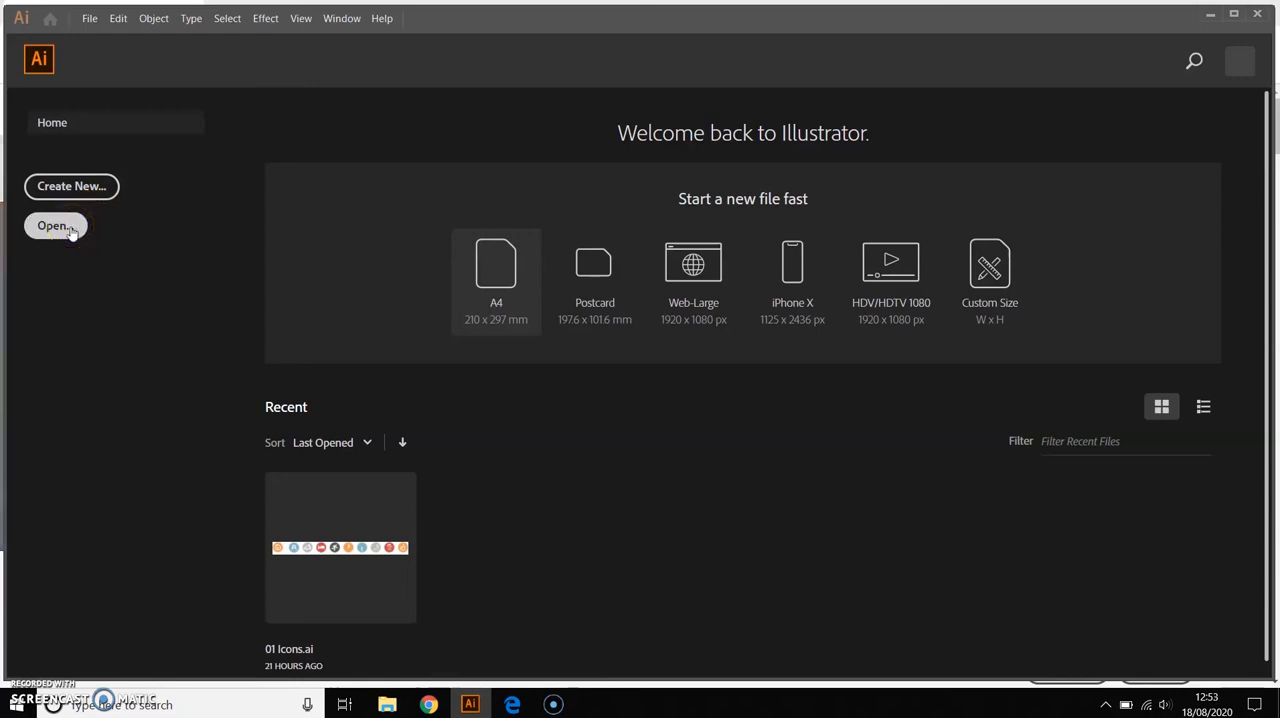
Start a new document and choose the recent A4 preset, 210 x 297 mm
{"action": "left_click", "coordinate": [66, 224]}
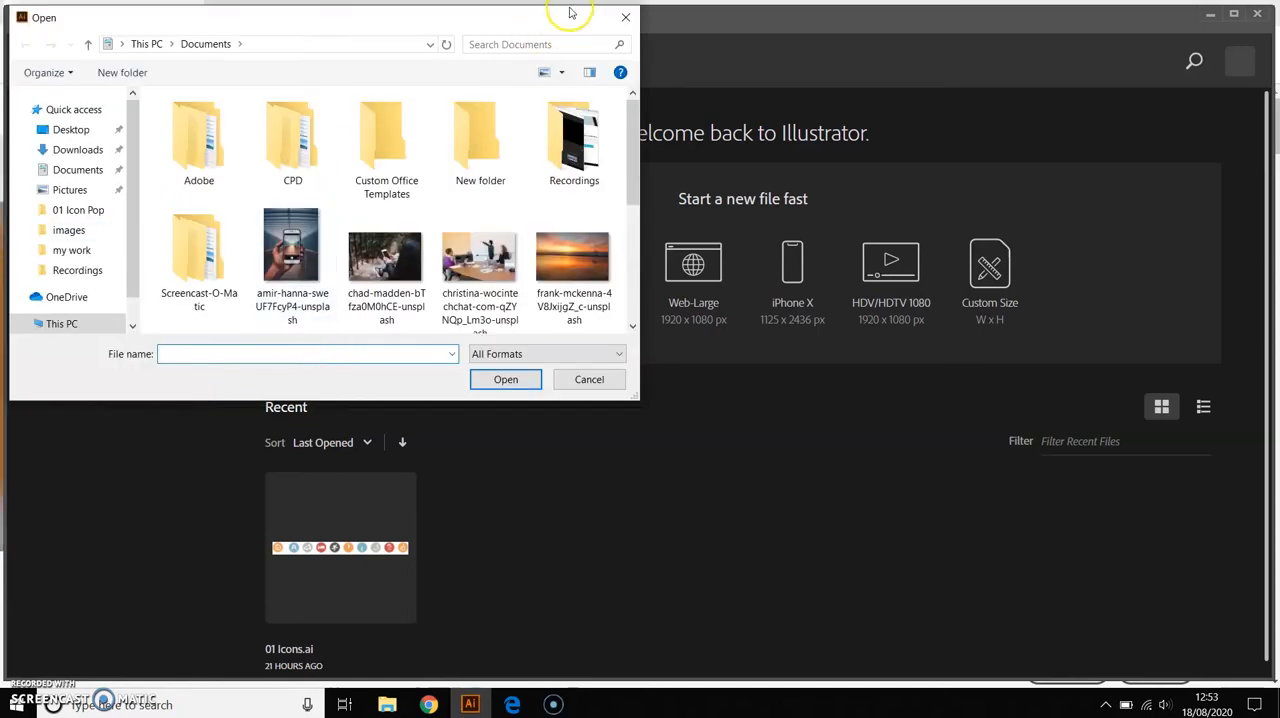
{"action": "left_click", "coordinate": [622, 15]}
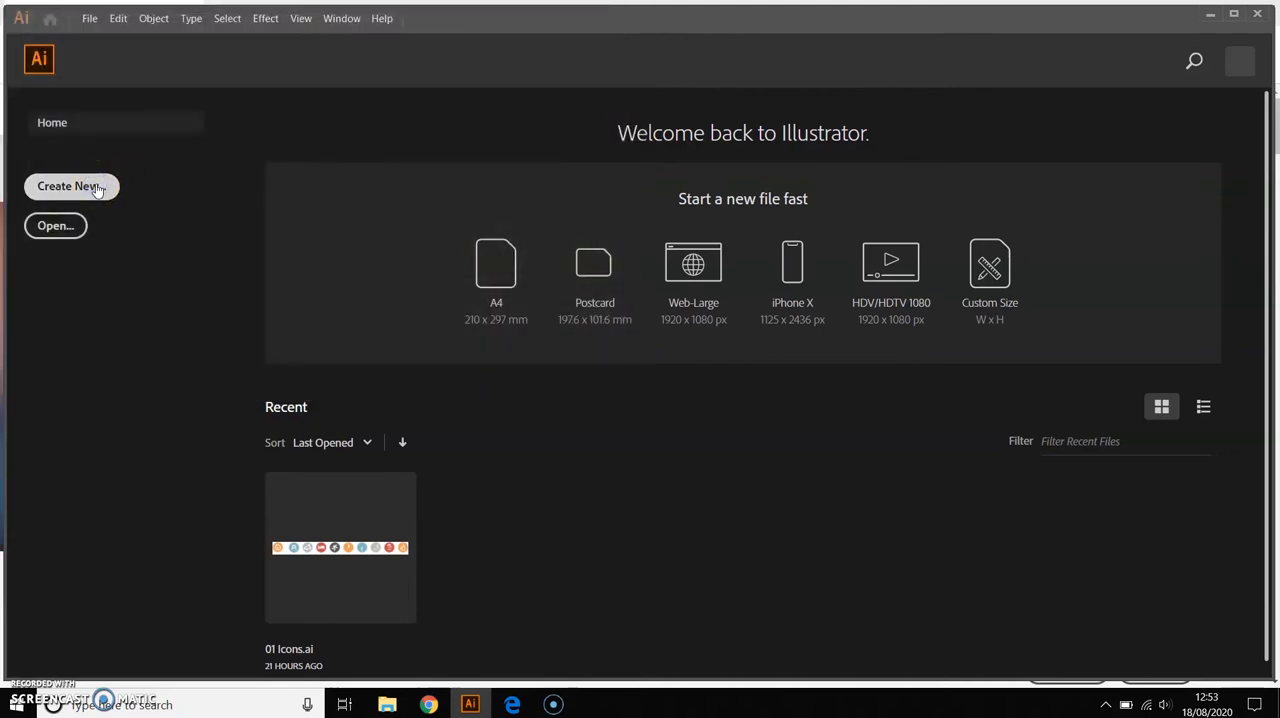
{"action": "left_click", "coordinate": [97, 190]}
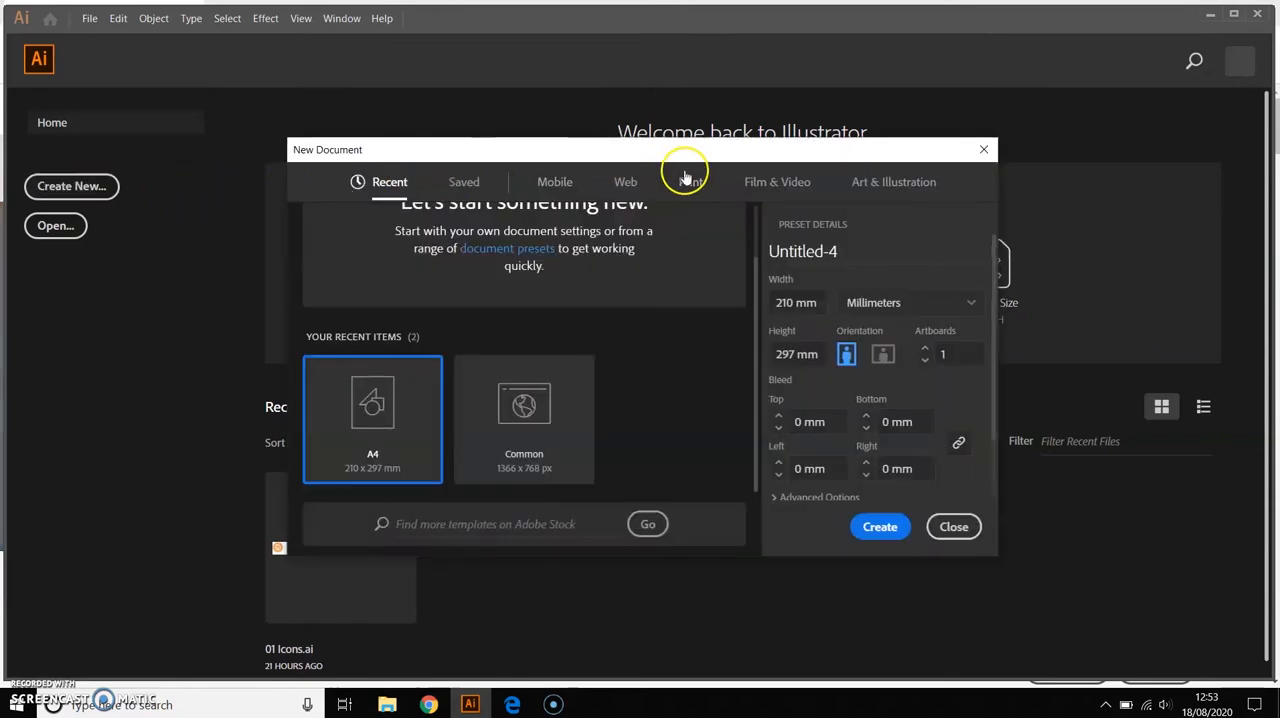
{"action": "scroll", "coordinate": [739, 427], "scroll_direction": "up", "scroll_amount": 2}
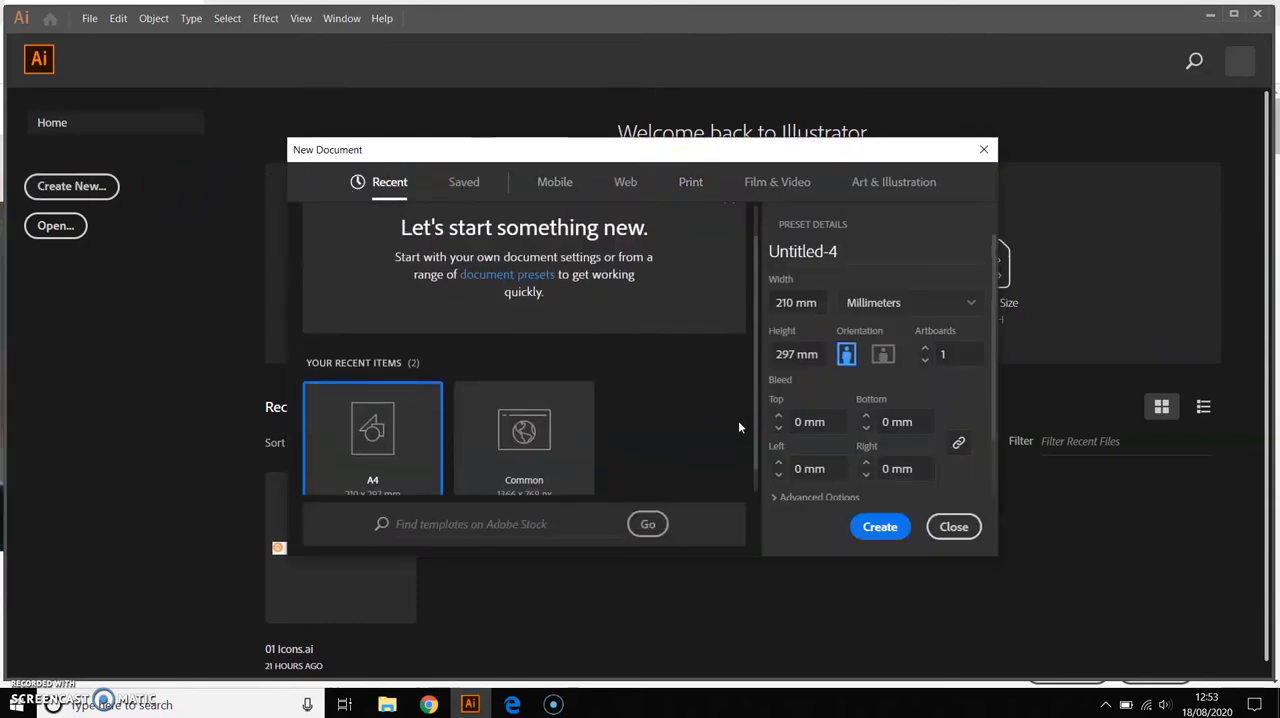
{"action": "scroll", "coordinate": [739, 427], "scroll_direction": "down", "scroll_amount": 2}
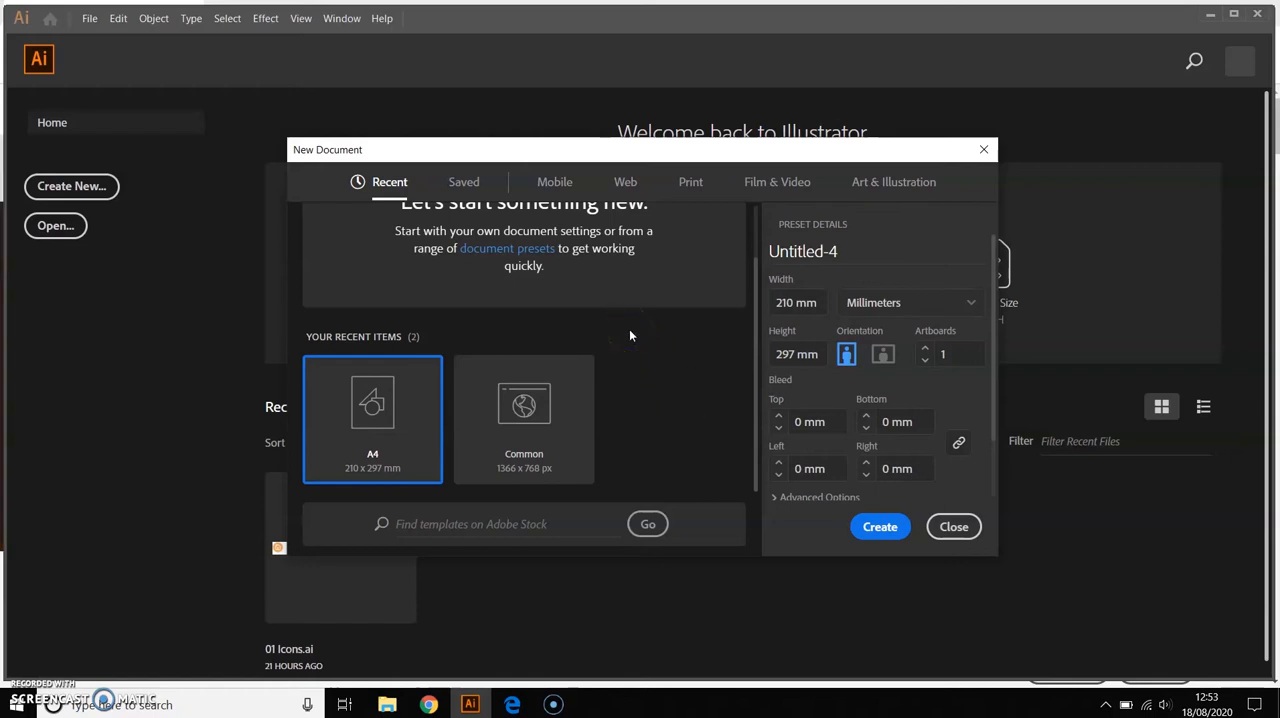
{"action": "left_click", "coordinate": [628, 183]}
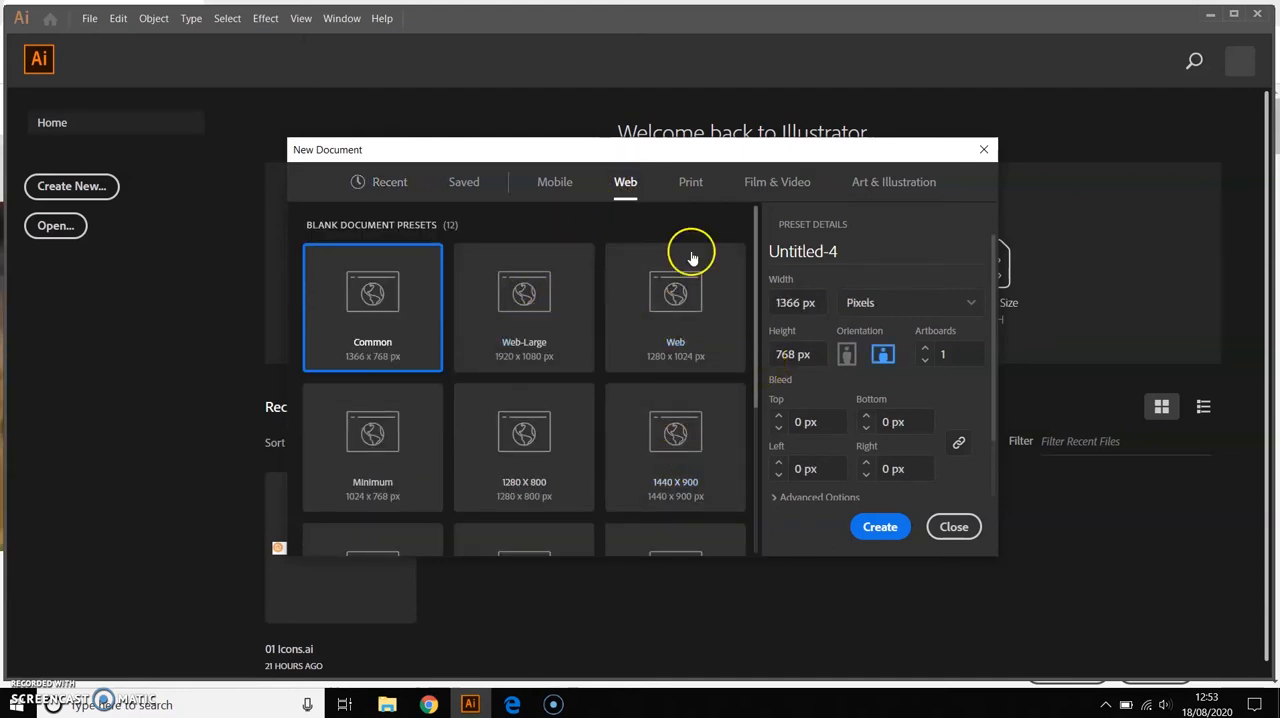
{"action": "left_click", "coordinate": [392, 182]}
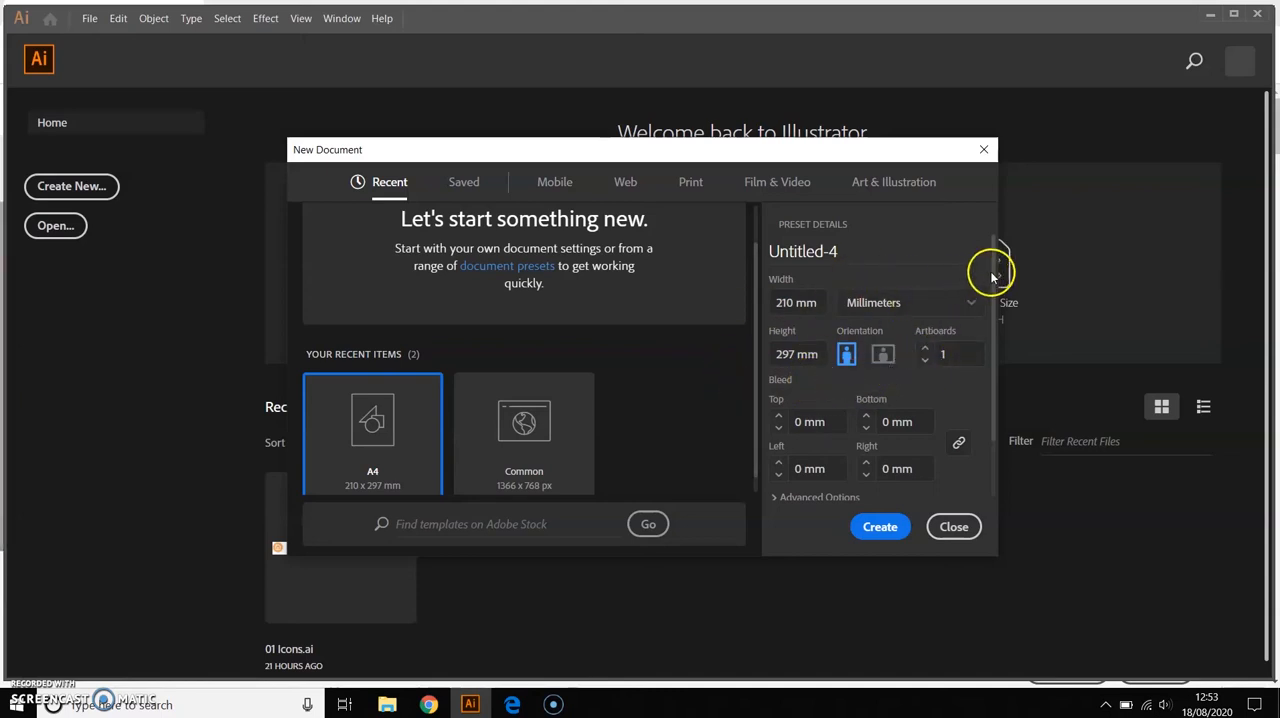
Set the new document's color mode to RGB Color in the advanced options and create it
{"action": "left_click_drag", "start_coordinate": [991, 271], "coordinate": [985, 383]}
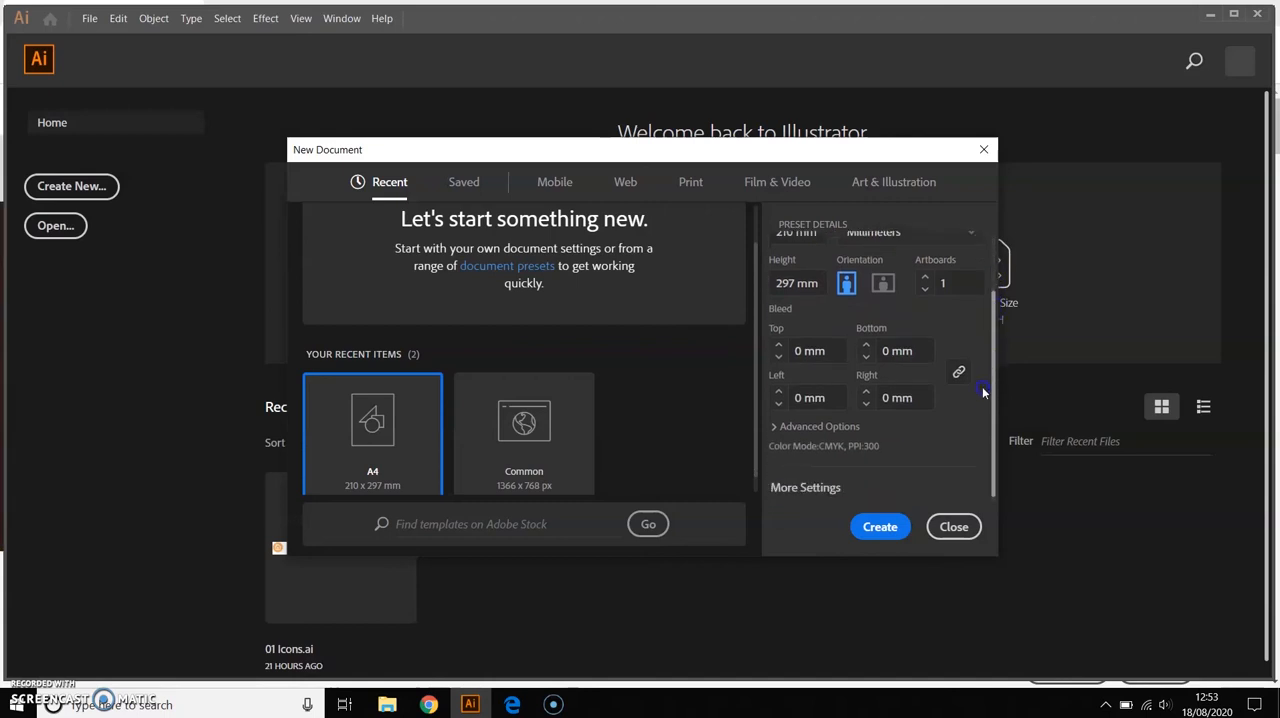
{"action": "left_click", "coordinate": [782, 427]}
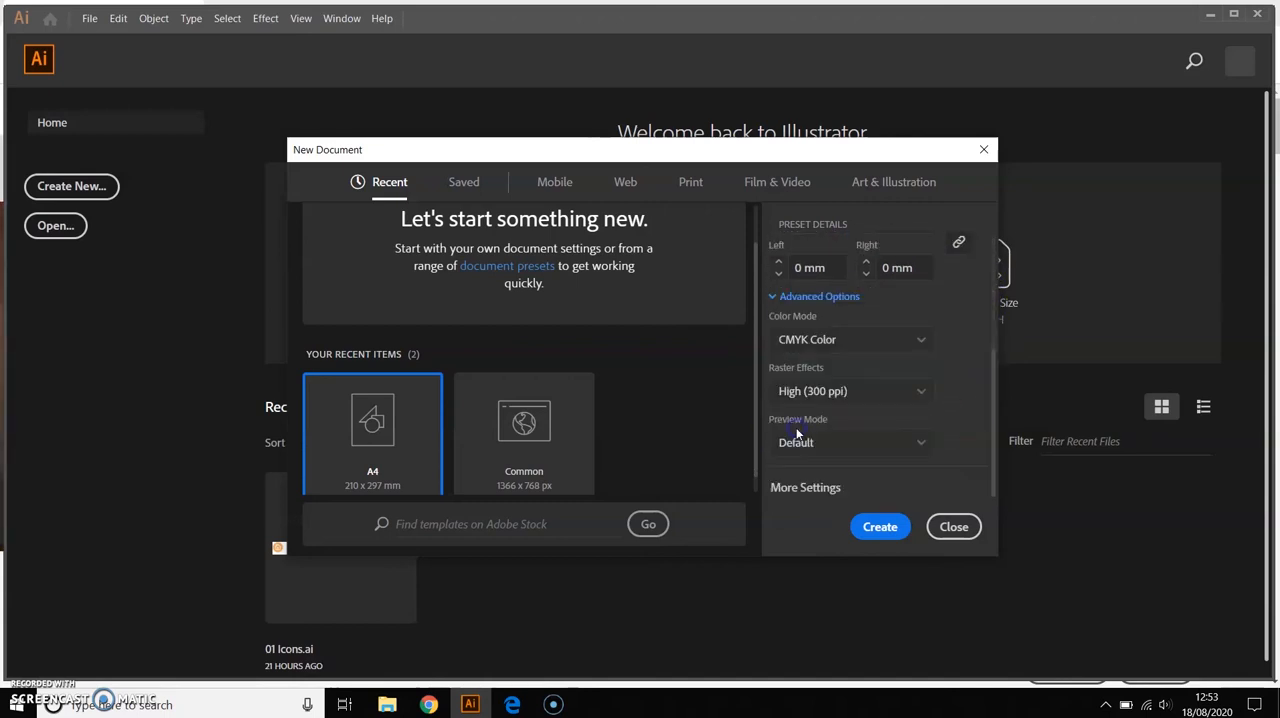
{"action": "left_click", "coordinate": [846, 345]}
{"action": "left_click", "coordinate": [834, 370]}
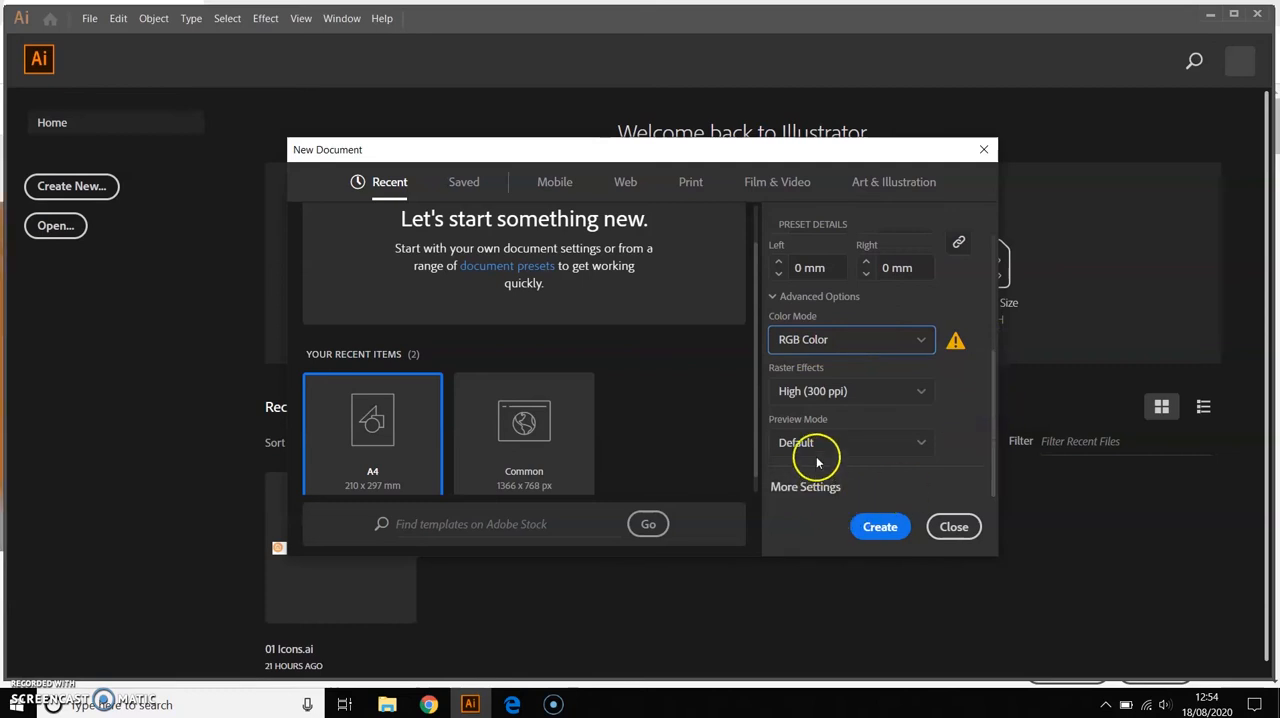
{"action": "left_click", "coordinate": [870, 528]}
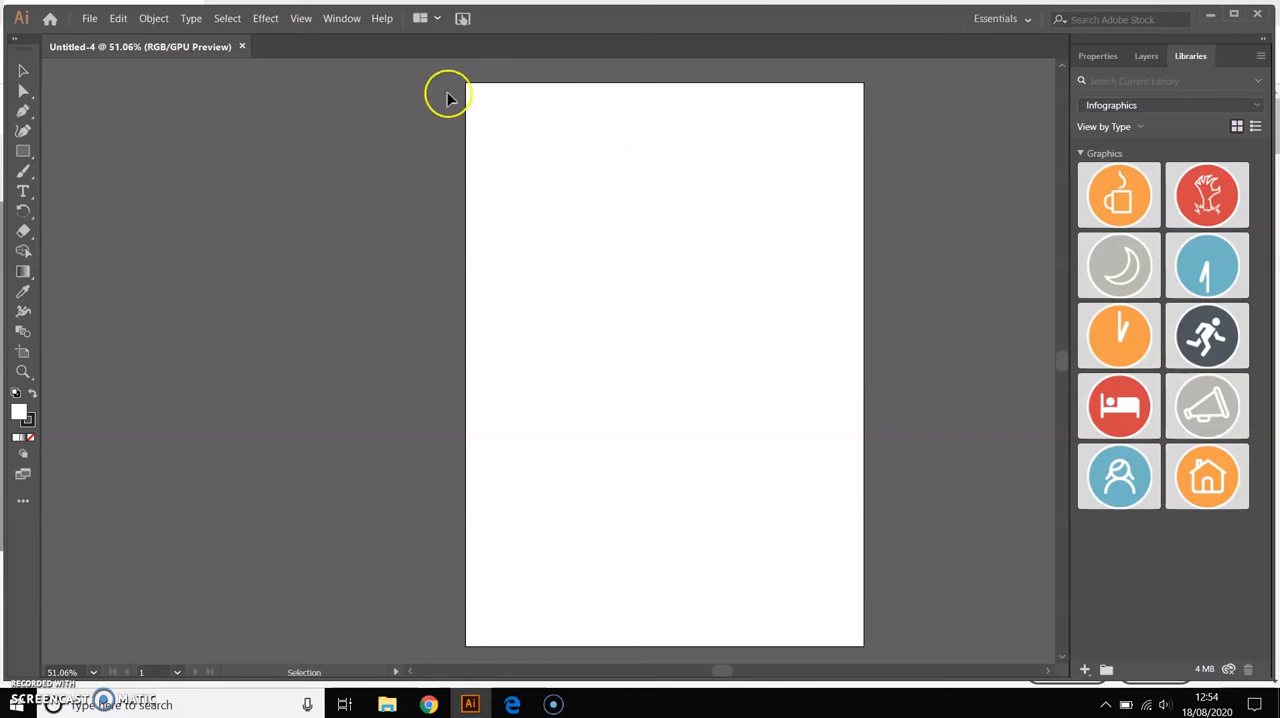
Switch the workspace to Essentials Classic
{"action": "left_click", "coordinate": [338, 20]}
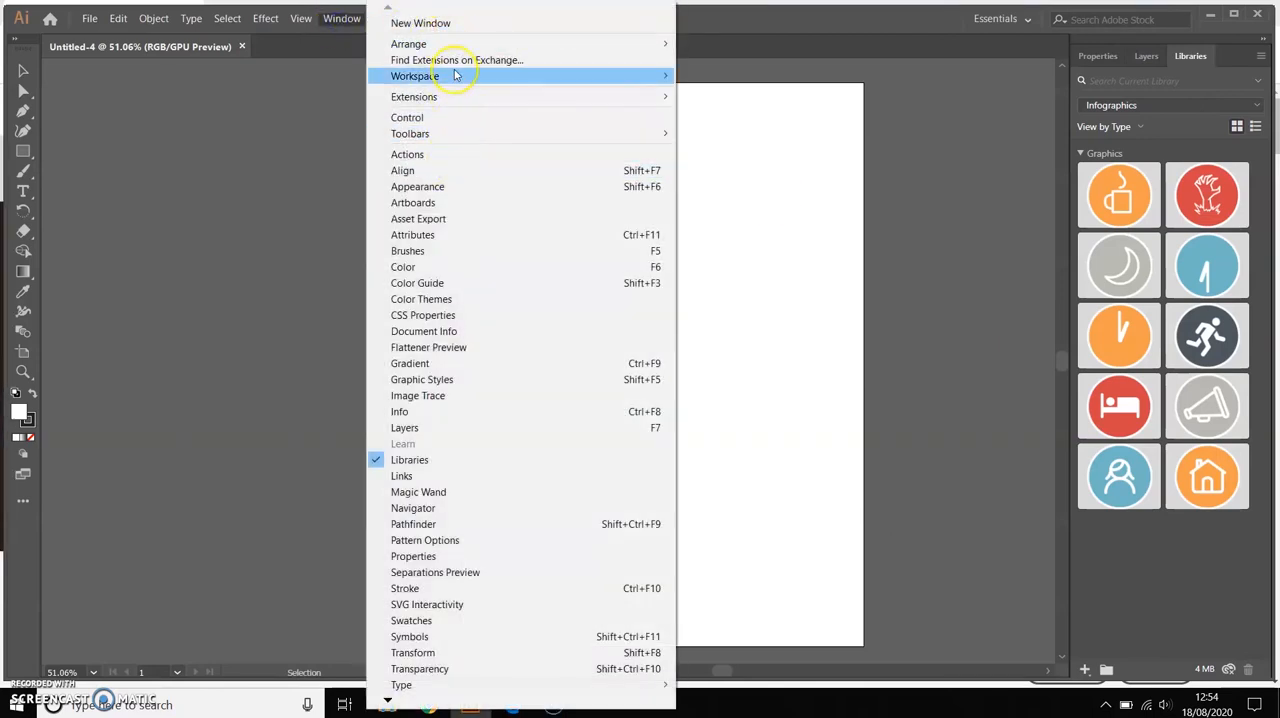
{"action": "mouse_move", "coordinate": [455, 79]}
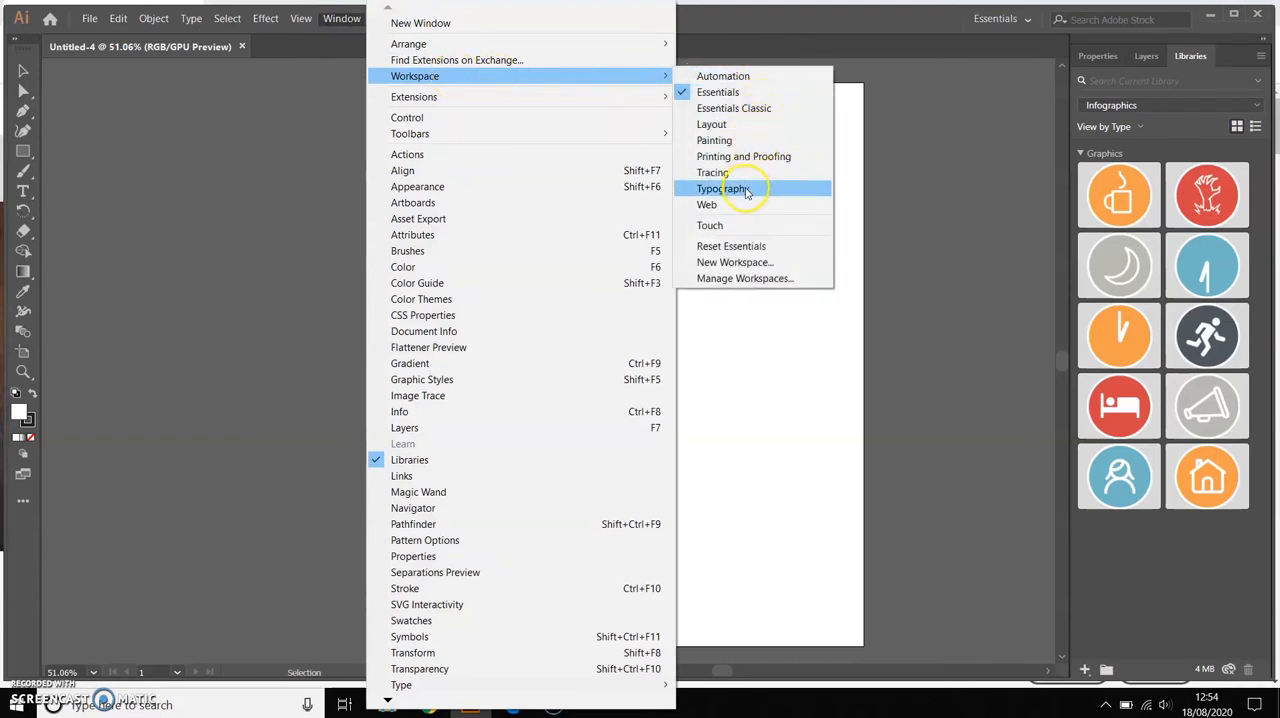
{"action": "left_click", "coordinate": [760, 109]}
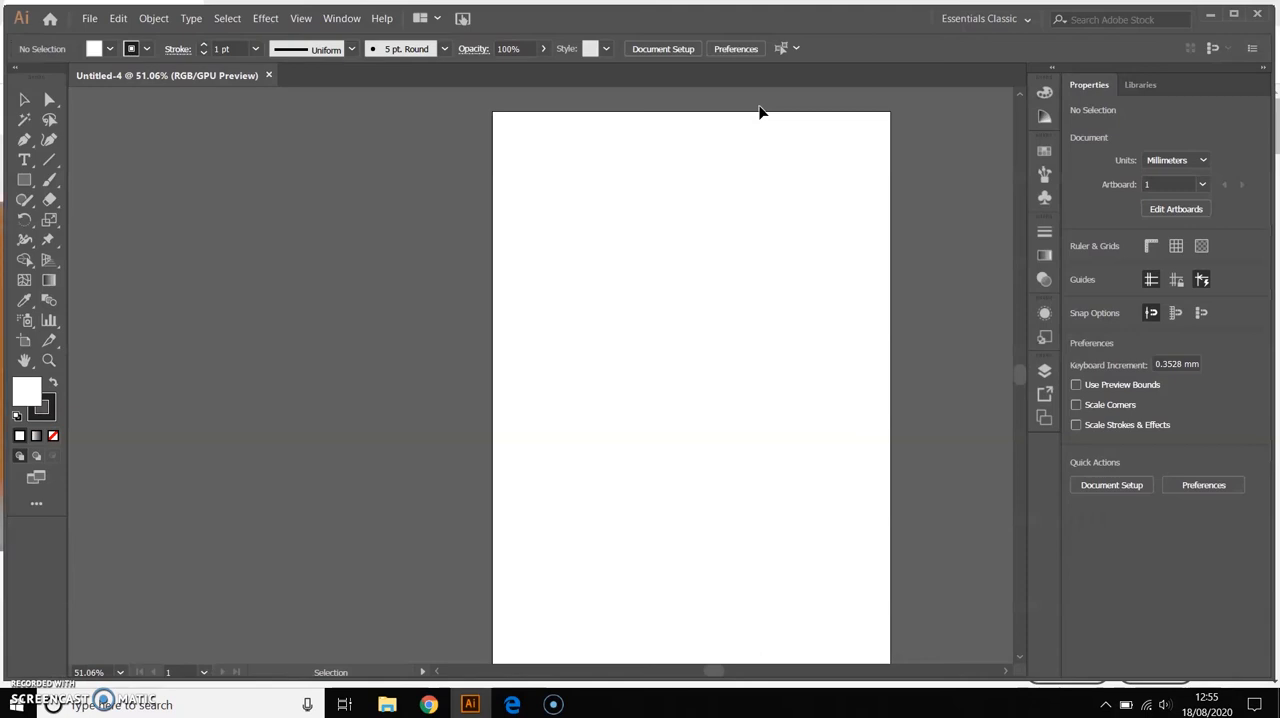
Display the Layers and Color panels, and collapse them again
{"action": "left_click", "coordinate": [340, 18]}
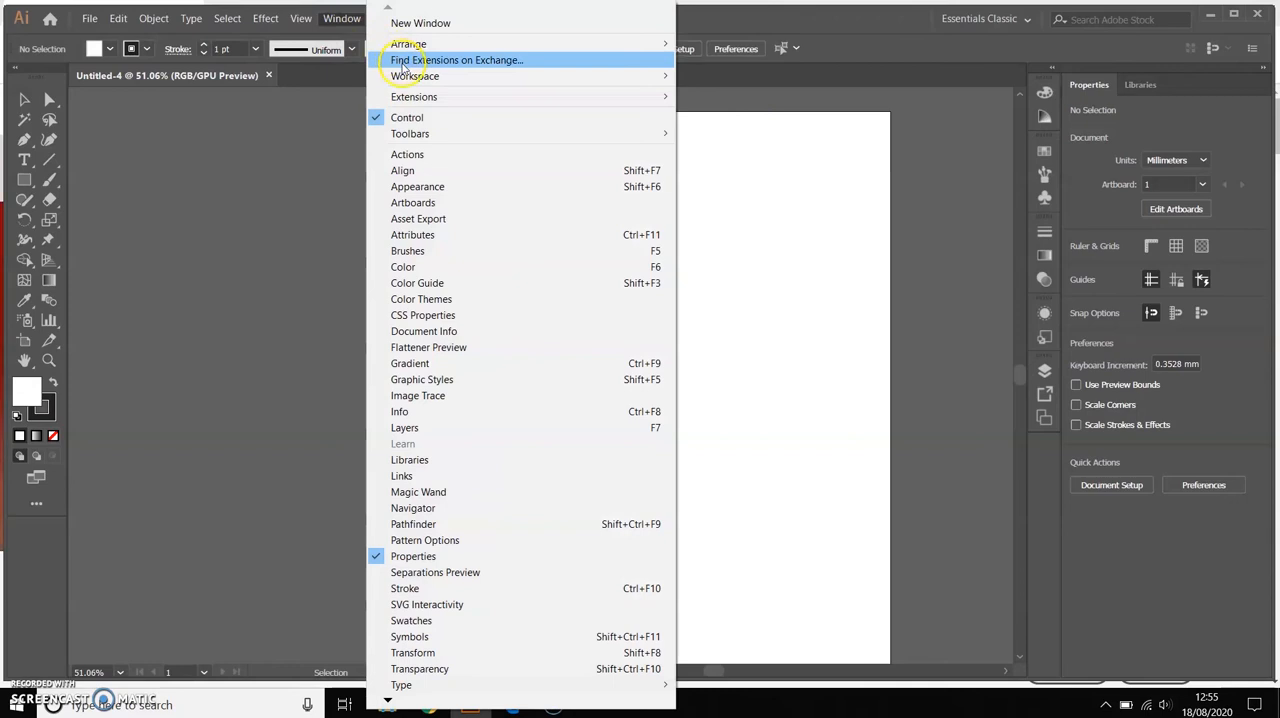
{"action": "left_click", "coordinate": [977, 196]}
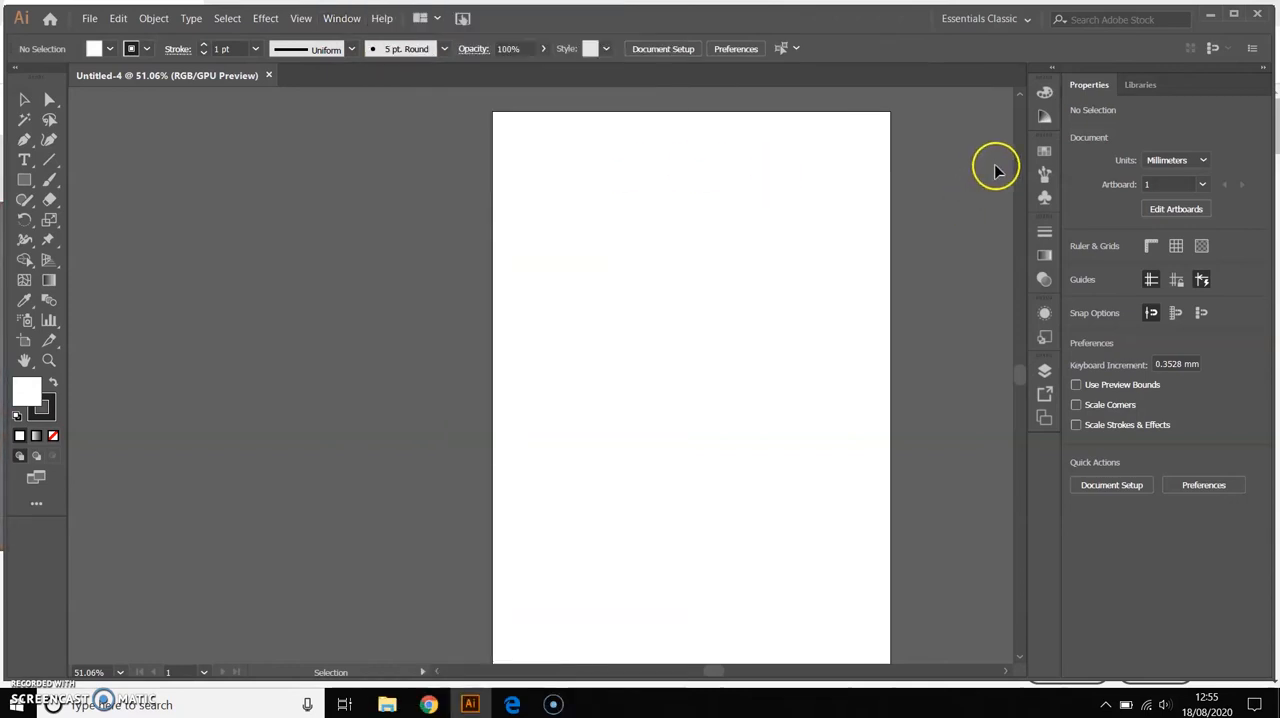
{"action": "left_click", "coordinate": [1045, 372]}
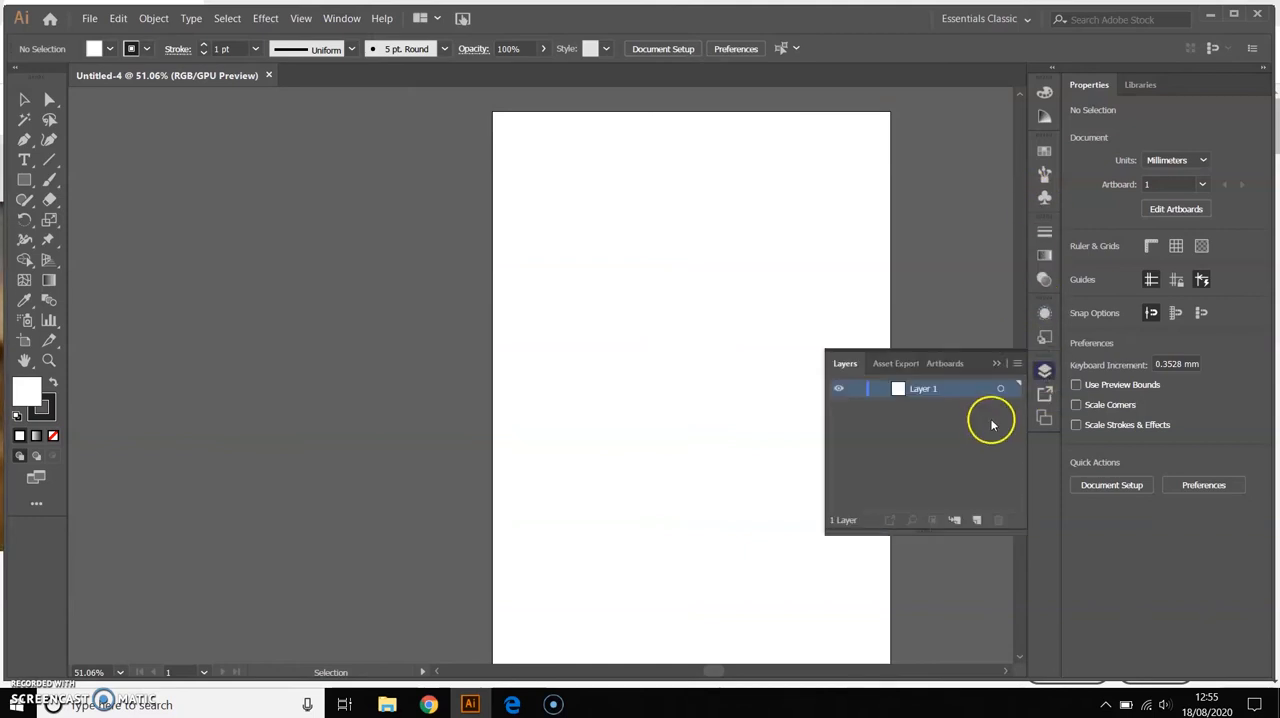
{"action": "left_click", "coordinate": [341, 18]}
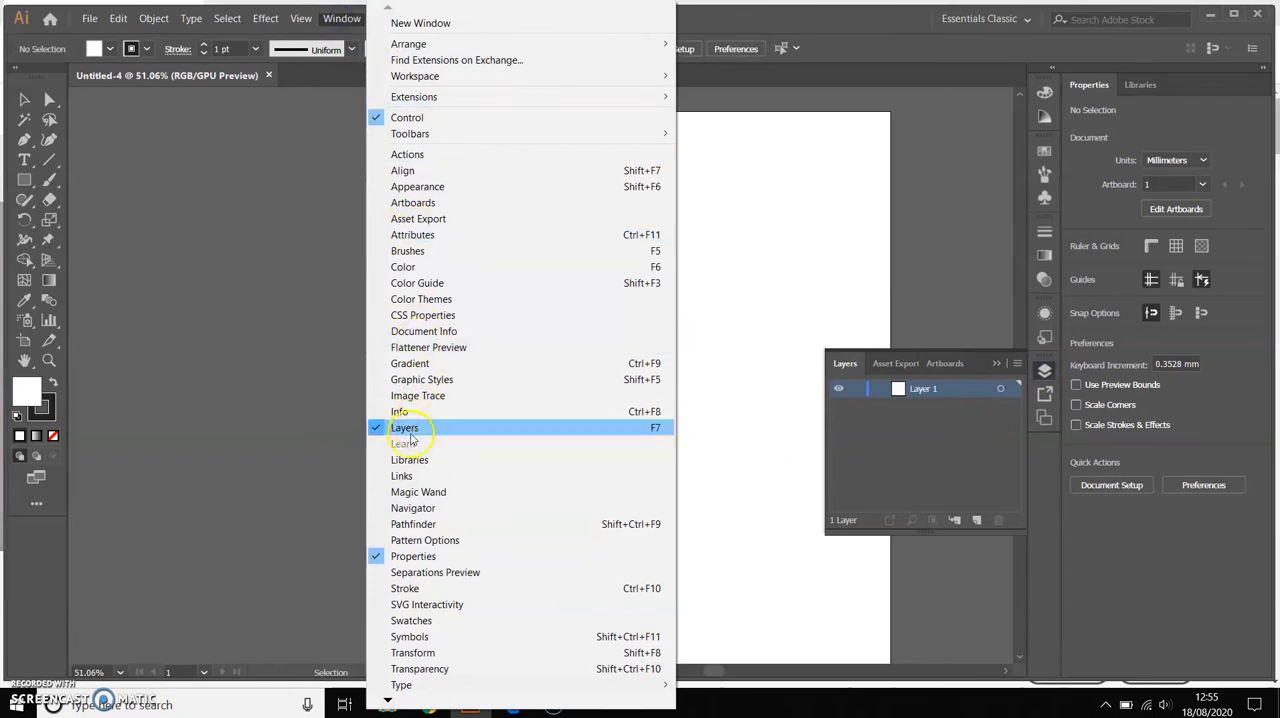
{"action": "left_click", "coordinate": [440, 266]}
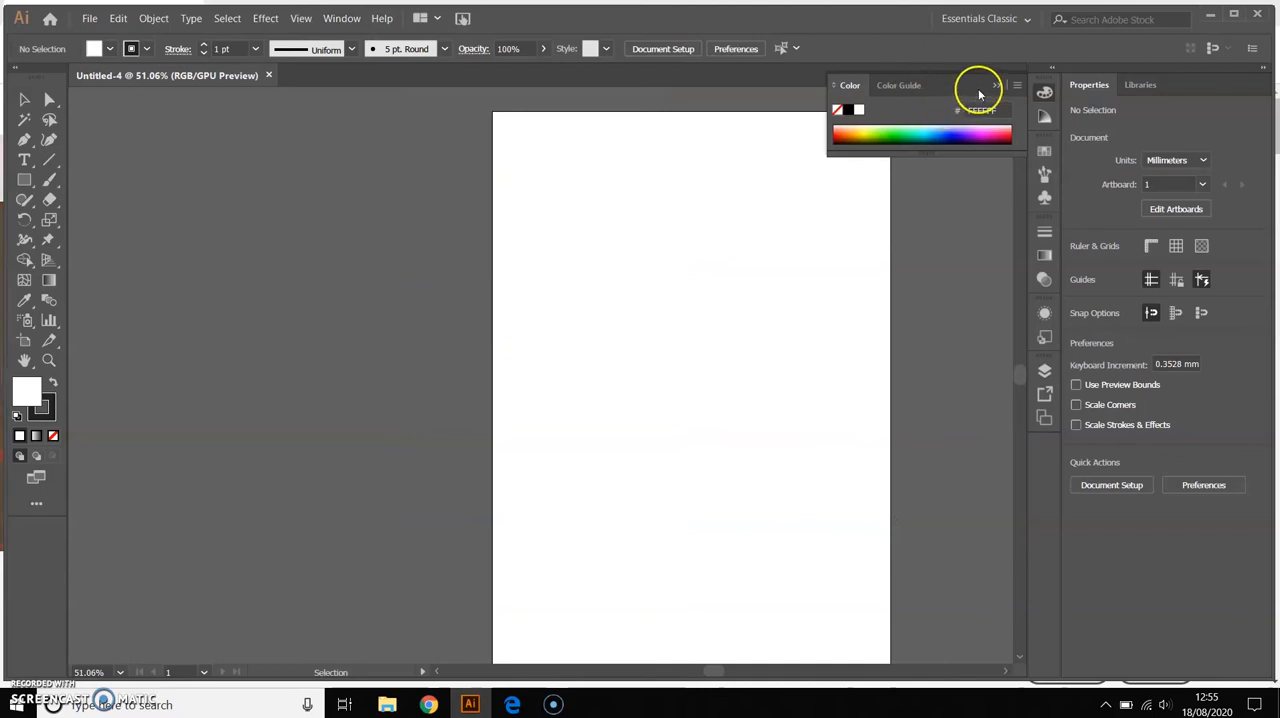
{"action": "left_click", "coordinate": [997, 86]}
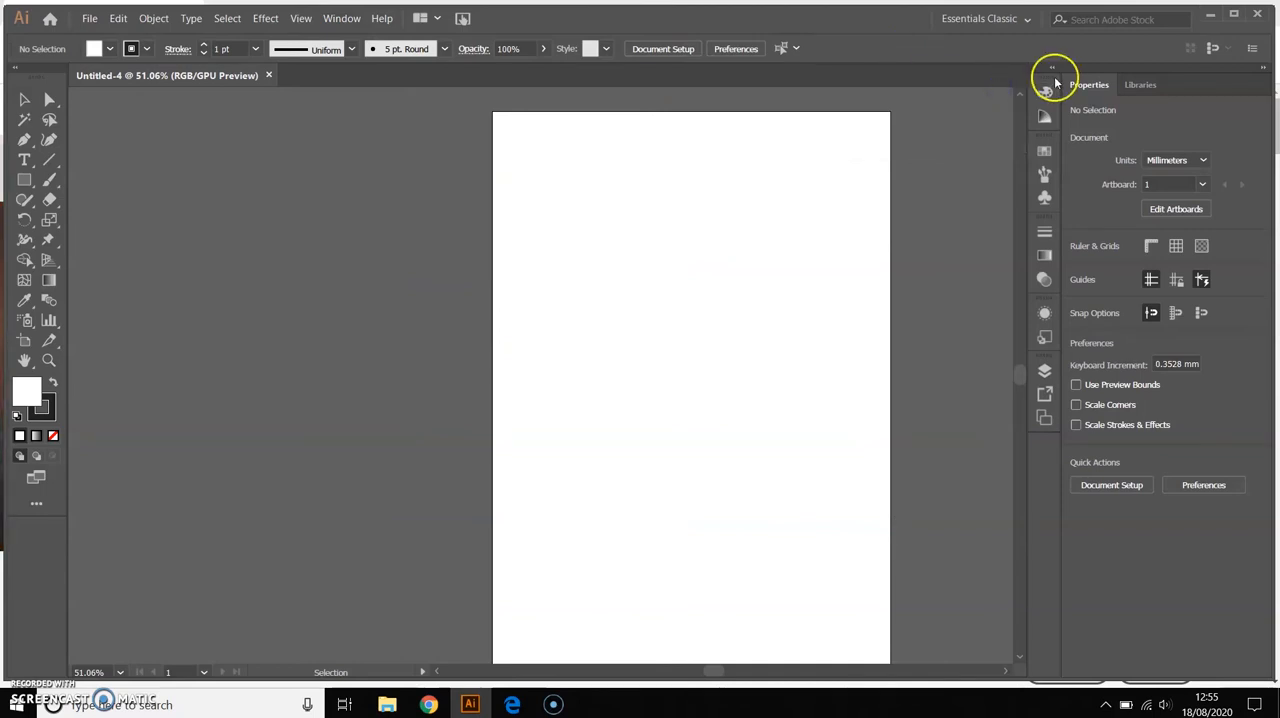
Collapse the docked Properties and Libraries panels to icons to enlarge the canvas area
{"action": "left_click", "coordinate": [1263, 72]}
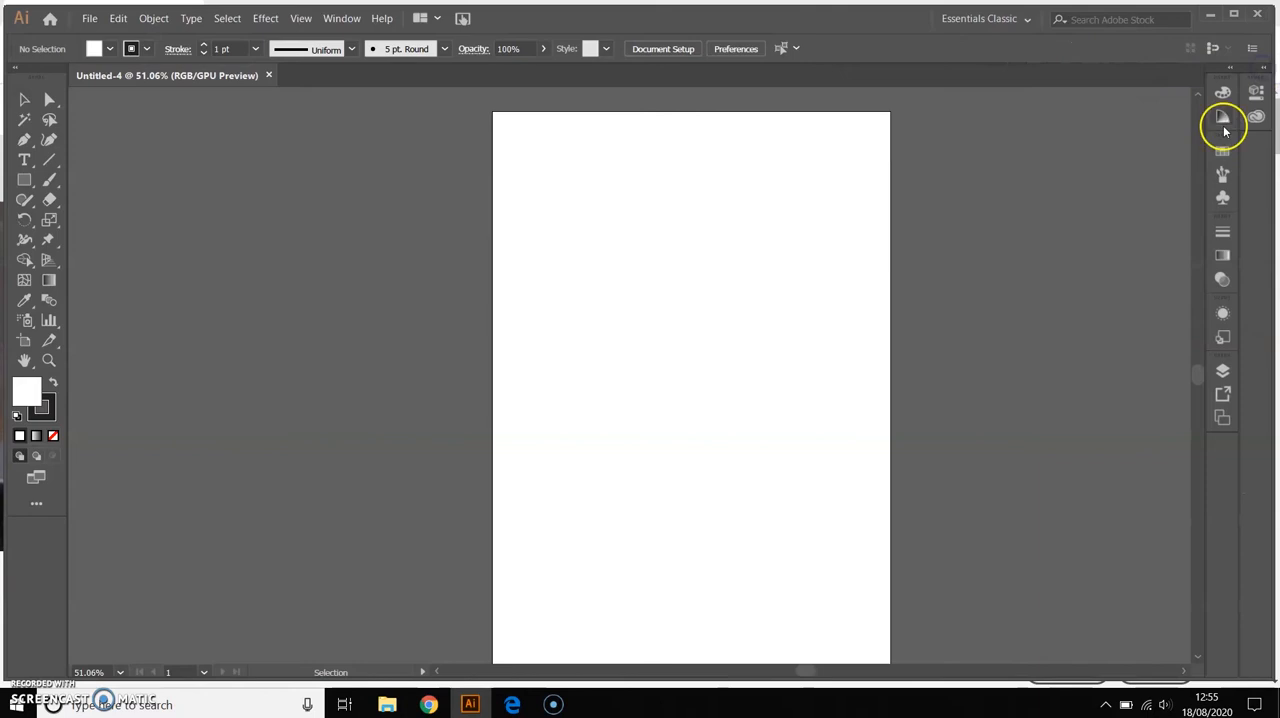
{"action": "left_click", "coordinate": [1233, 70]}
{"action": "left_click", "coordinate": [1233, 70]}
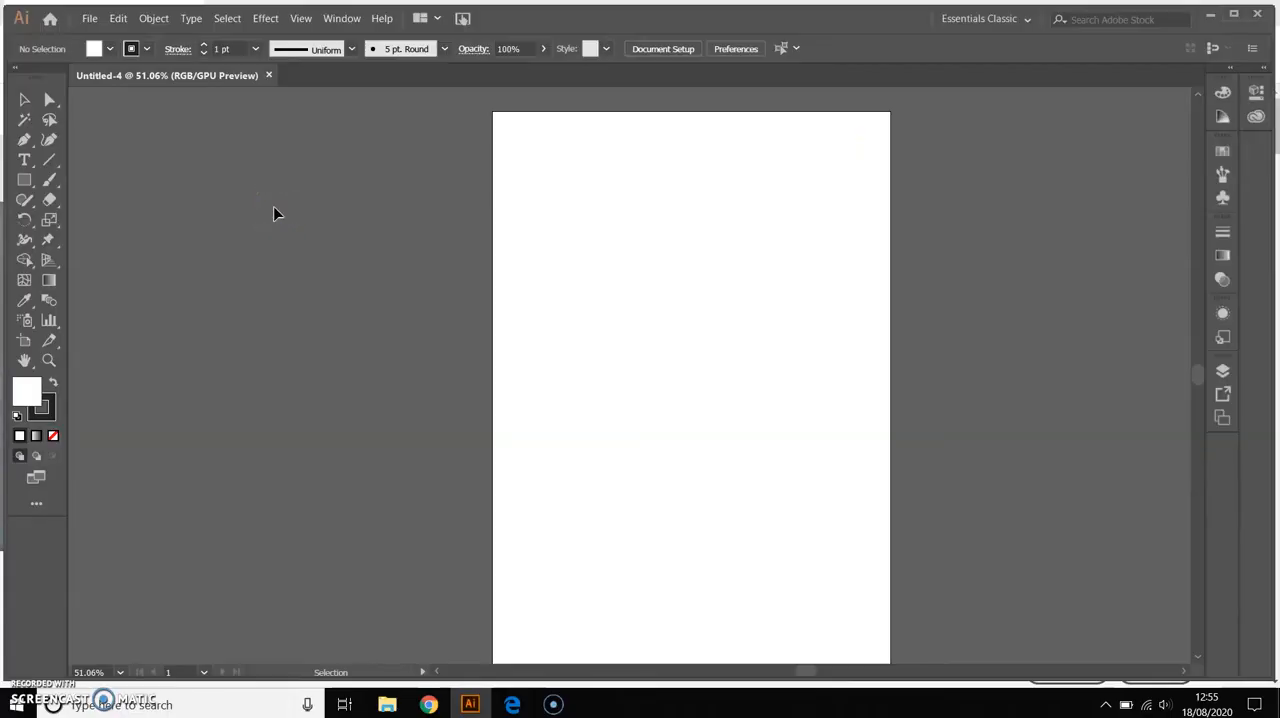
{"action": "left_click", "coordinate": [49, 100]}
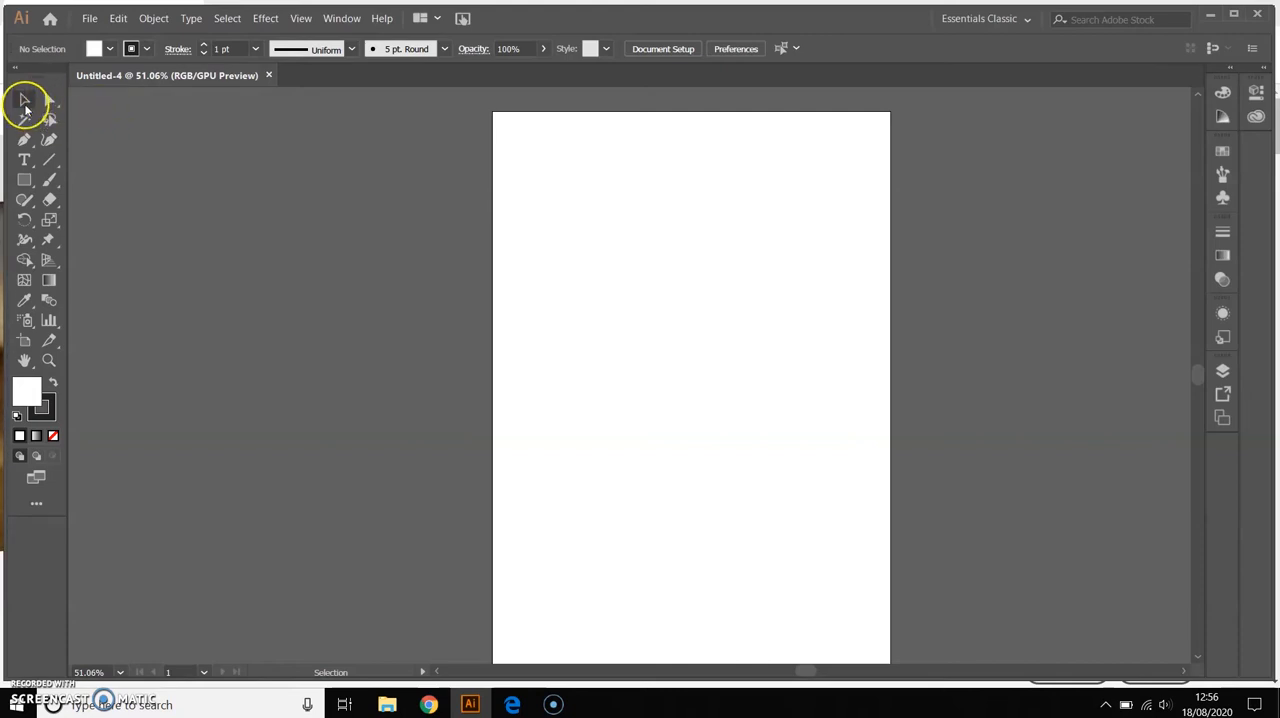
{"action": "left_click", "coordinate": [48, 101]}
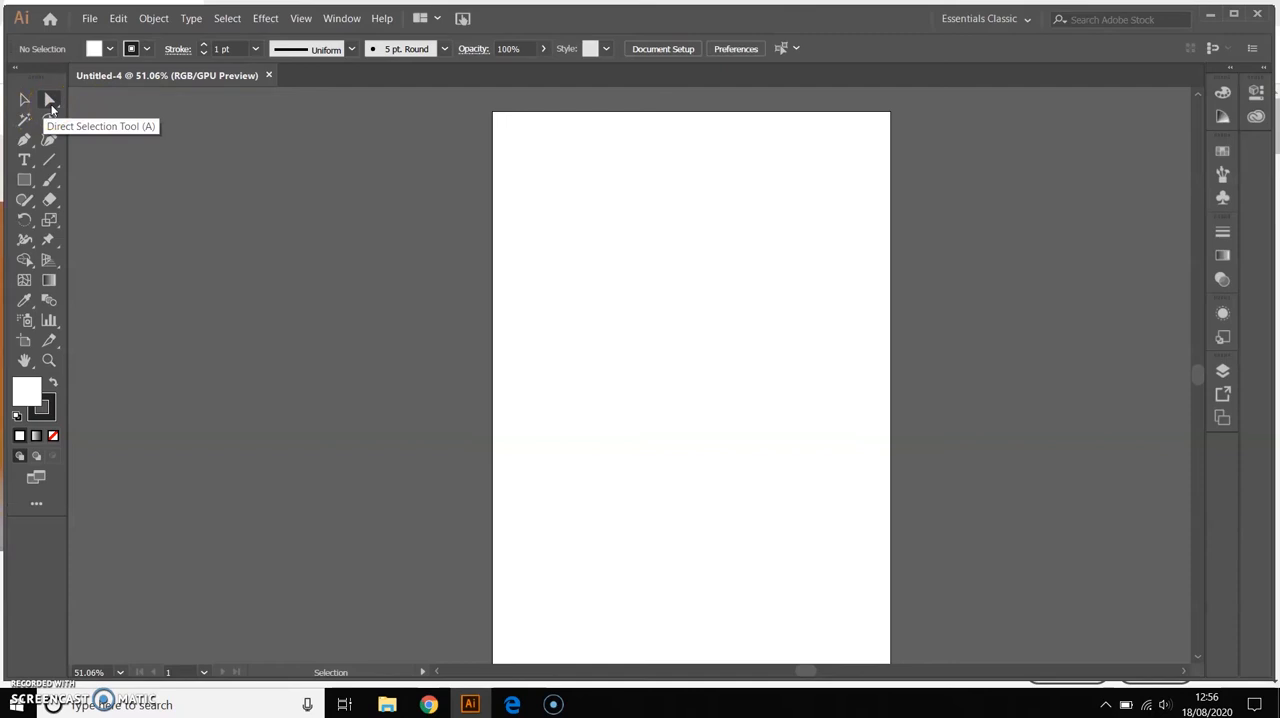
{"action": "left_click", "coordinate": [26, 102]}
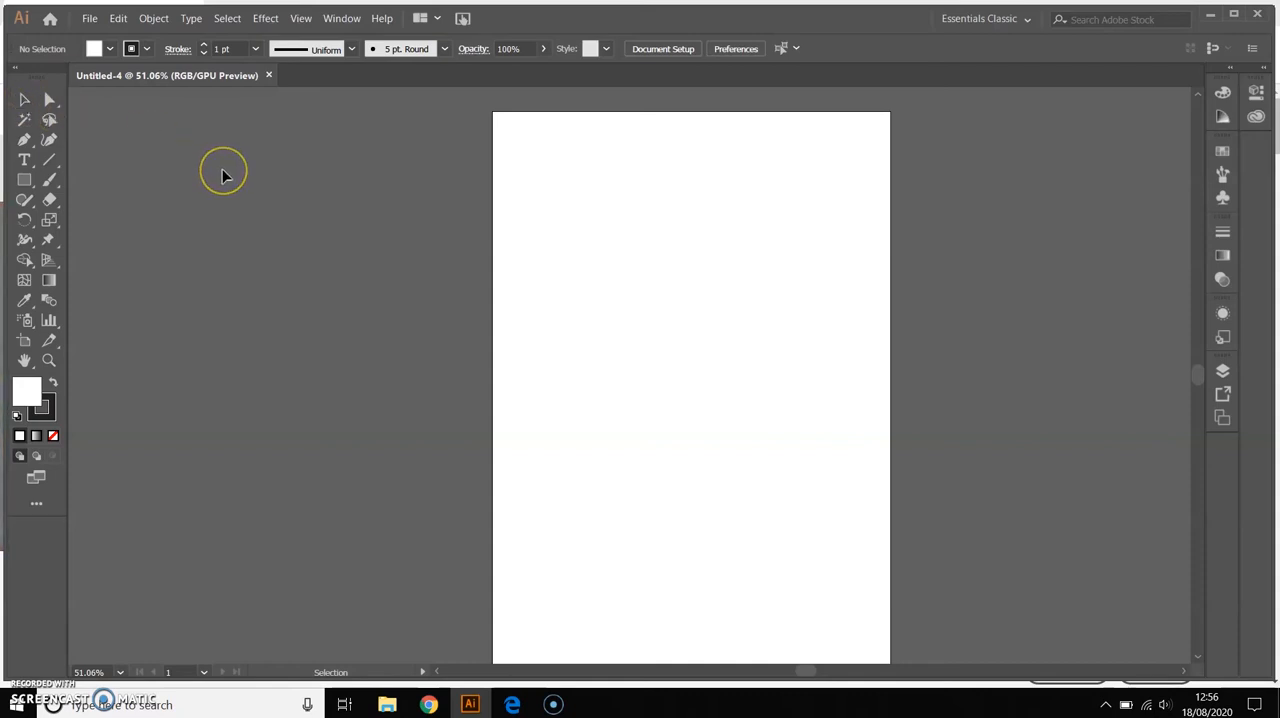
{"action": "left_click", "coordinate": [22, 100]}
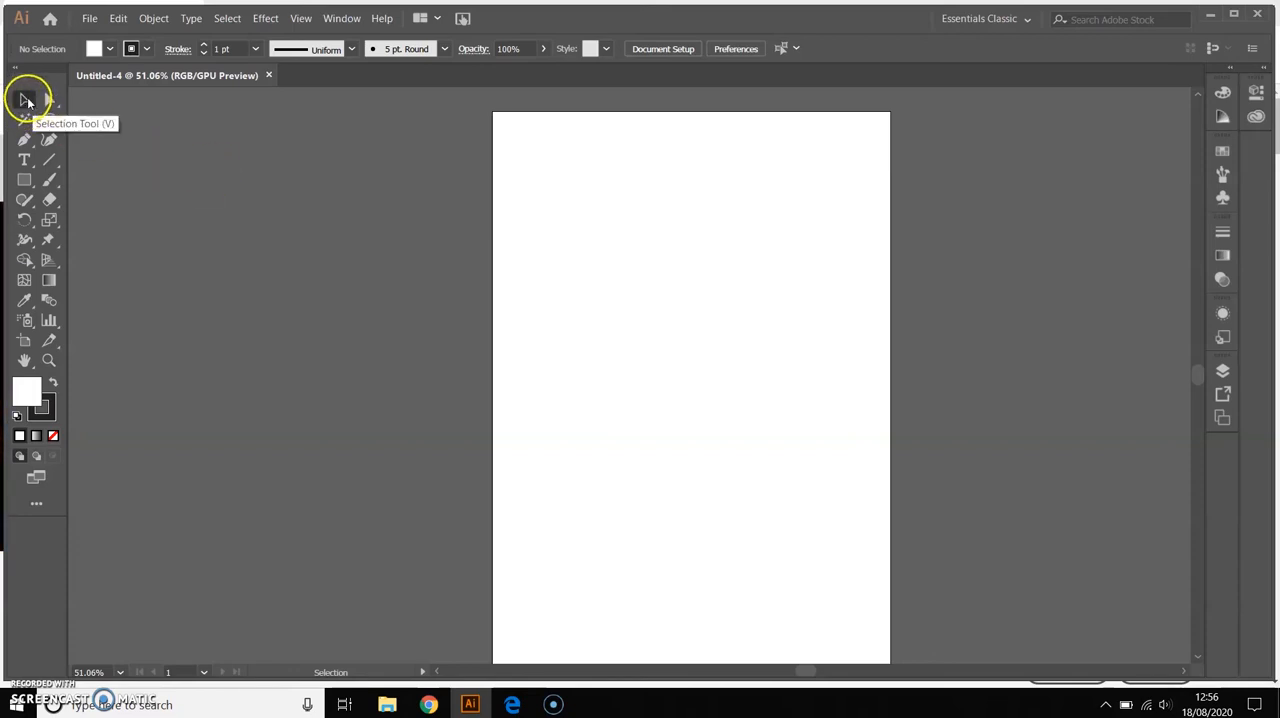
{"action": "left_click", "coordinate": [49, 101]}
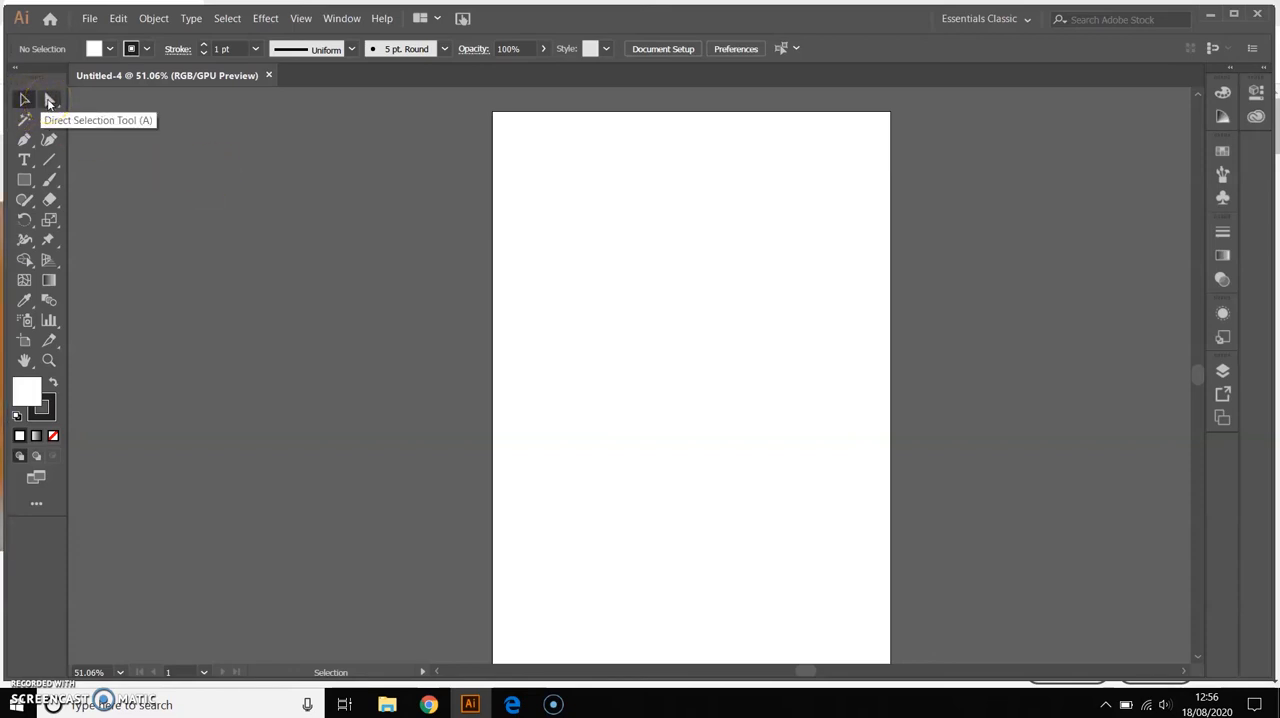
{"action": "key", "text": "a"}
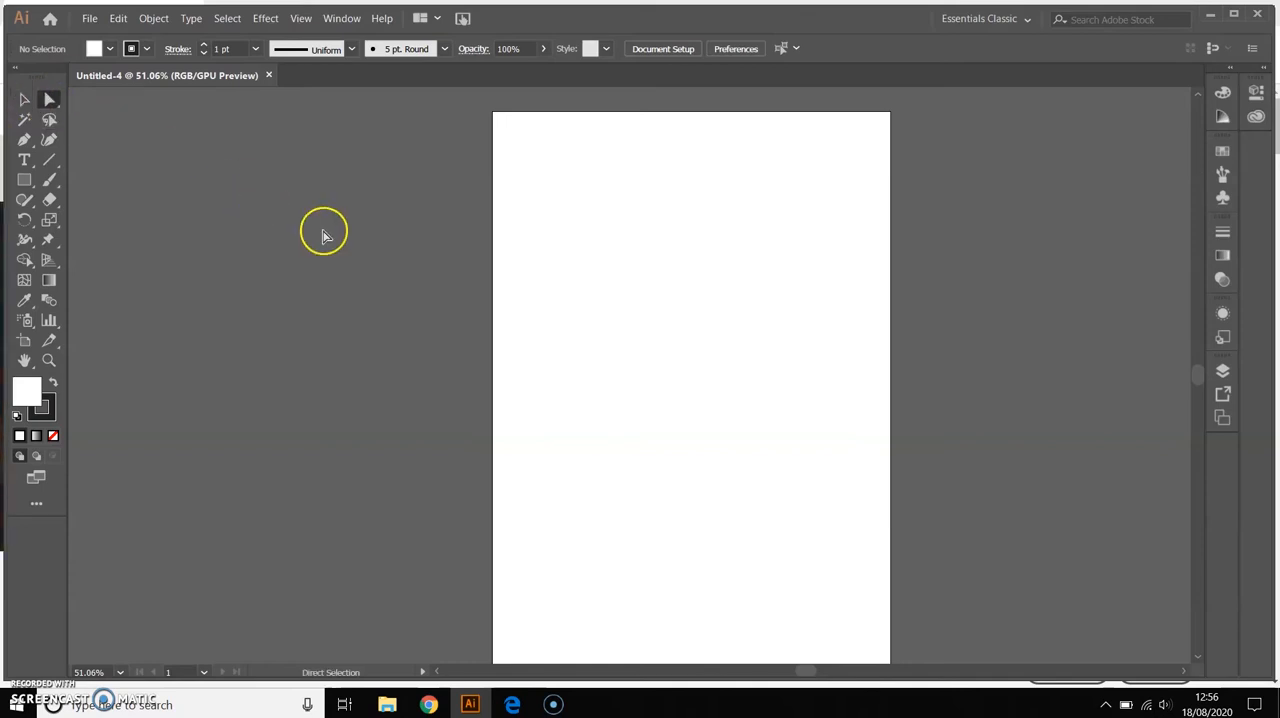
{"action": "left_click", "coordinate": [230, 220]}
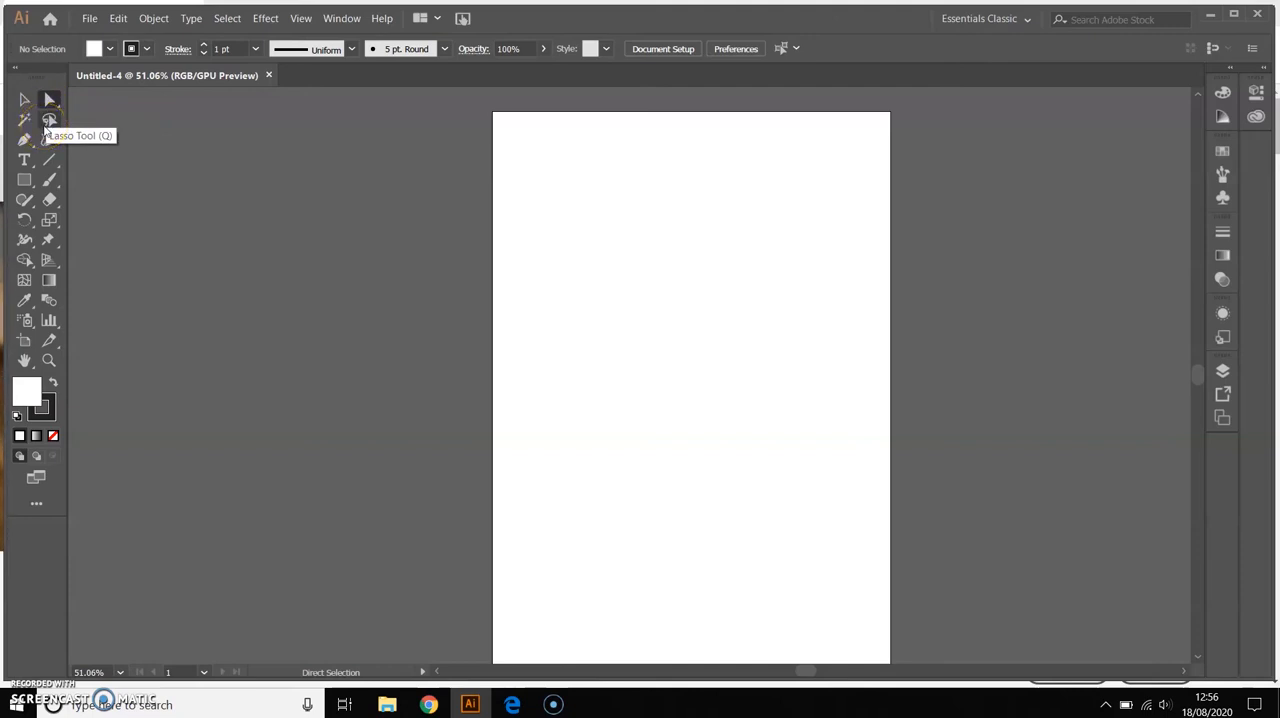
{"action": "left_click", "coordinate": [25, 101]}
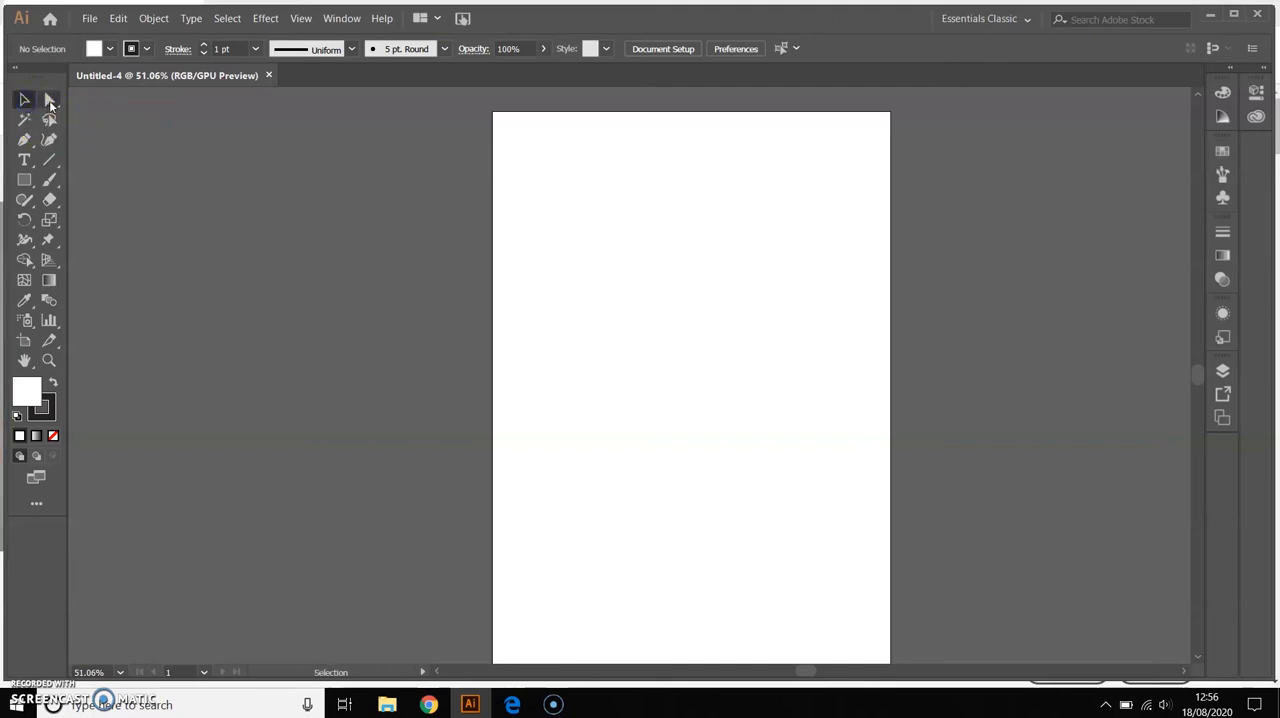
{"action": "right_click", "coordinate": [588, 235]}
{"action": "right_click", "coordinate": [521, 252]}
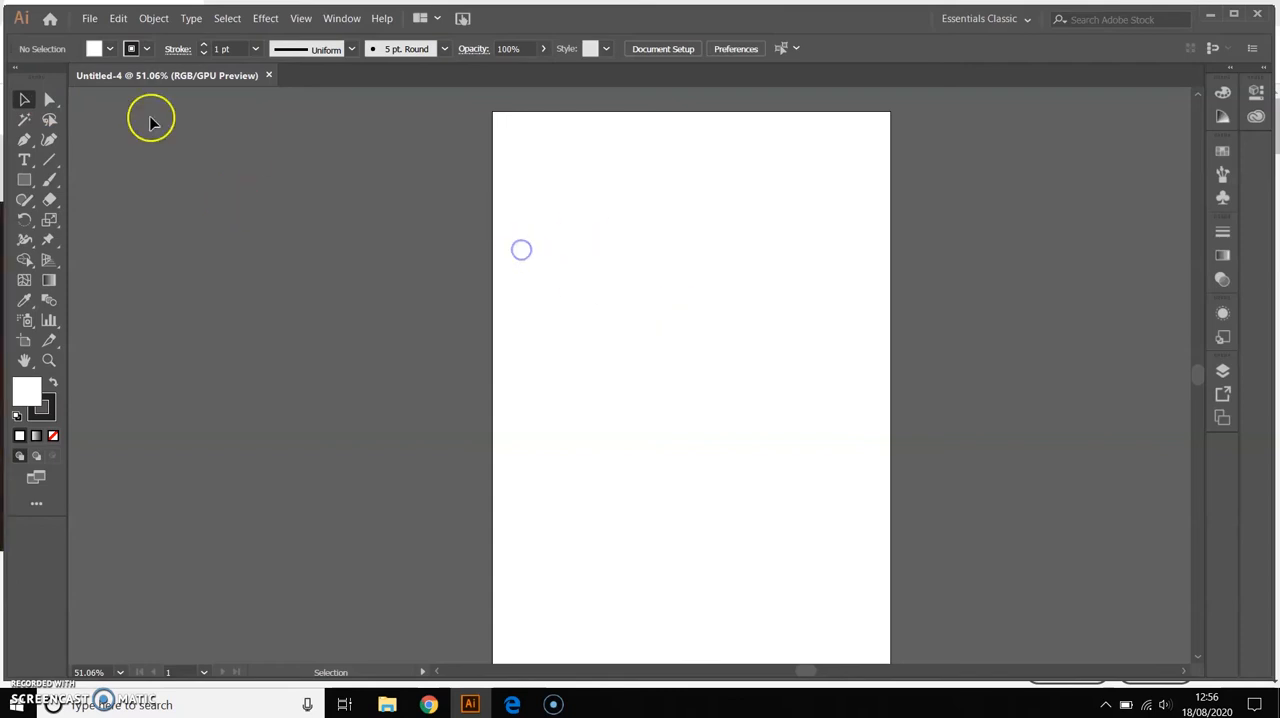
{"action": "left_click", "coordinate": [49, 99]}
{"action": "left_click_drag", "start_coordinate": [535, 285], "coordinate": [664, 396]}
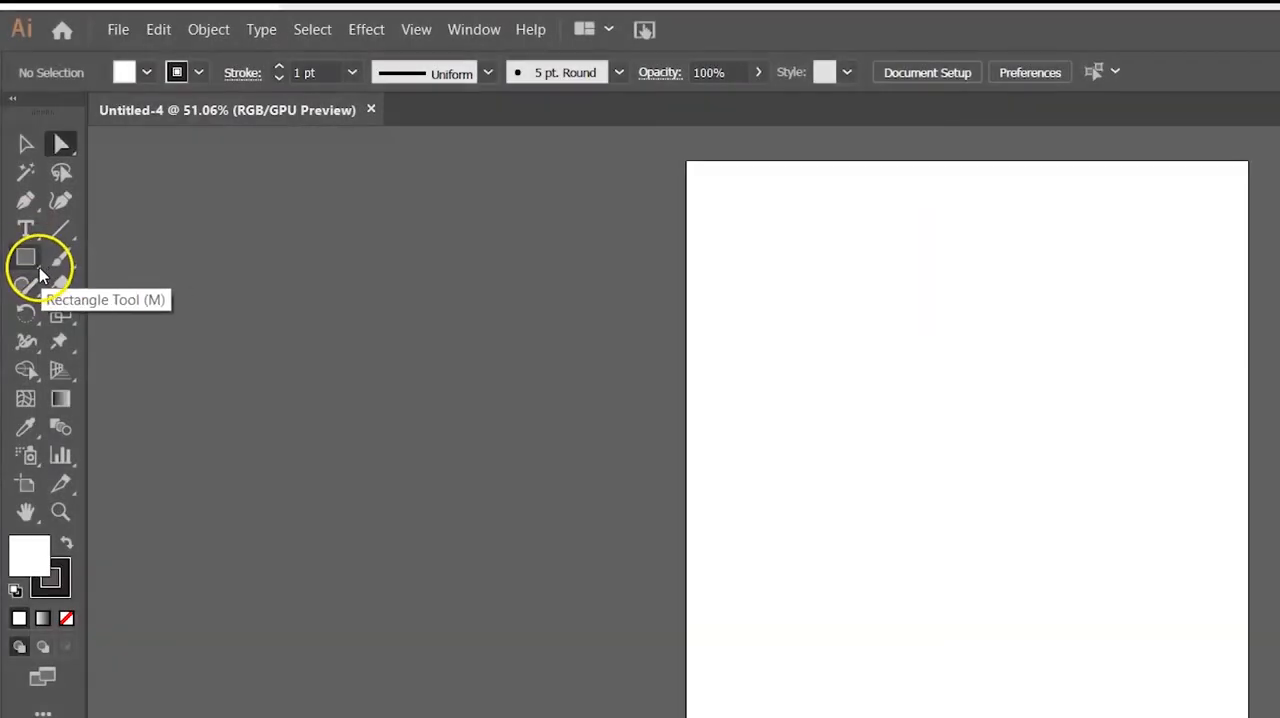
Draw a wide rectangle across the upper part of the artboard with the Rectangle tool
{"action": "left_click_drag", "start_coordinate": [38, 276], "coordinate": [165, 257]}
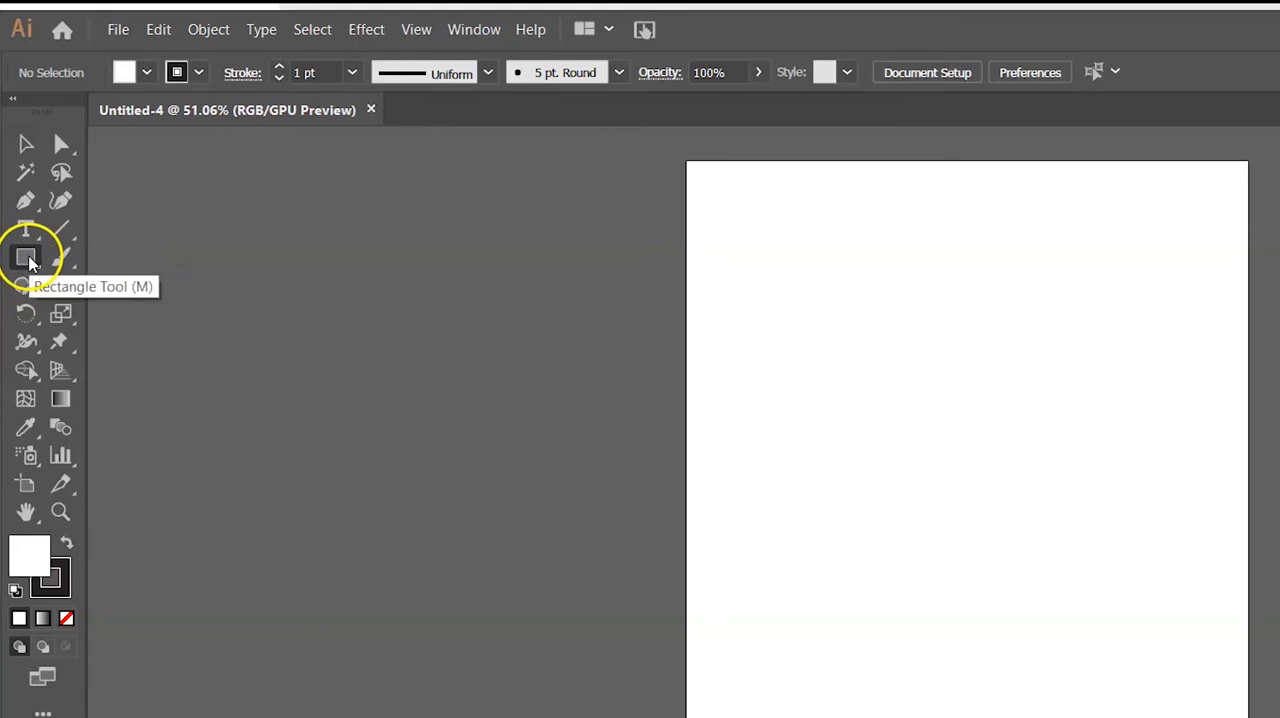
{"action": "left_click_drag", "start_coordinate": [713, 249], "coordinate": [1030, 453]}
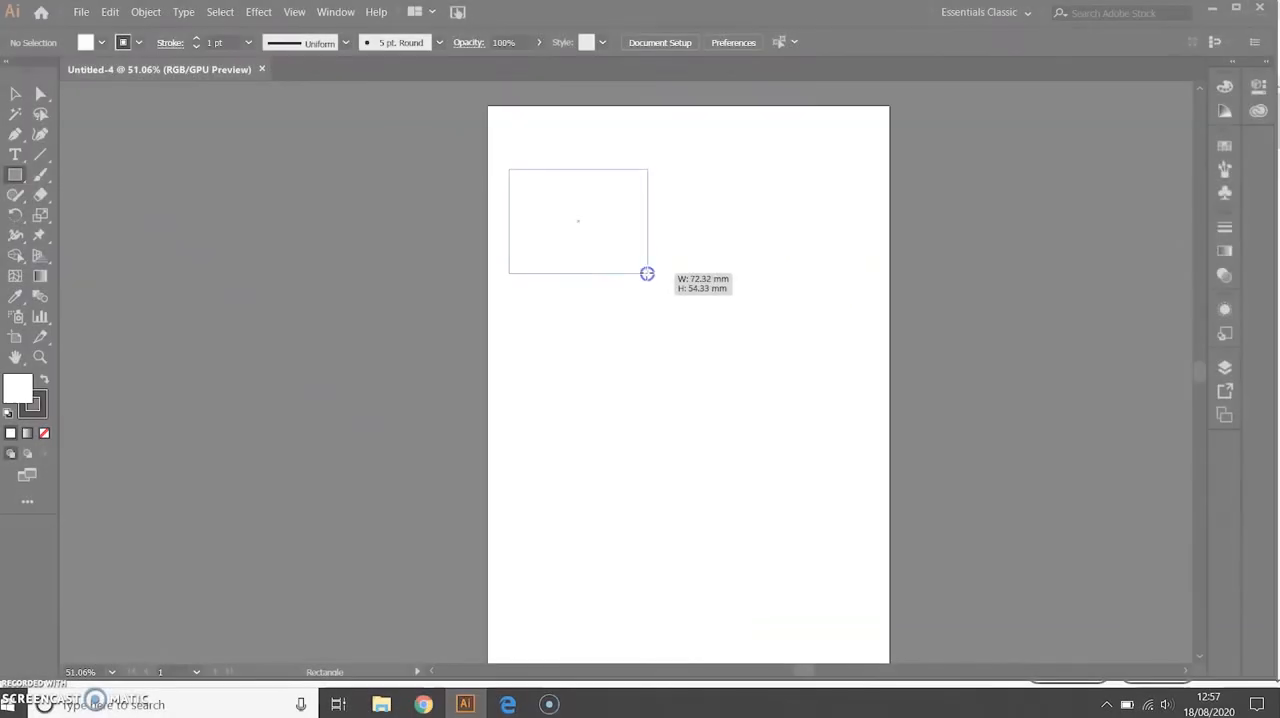
{"action": "left_click_drag", "start_coordinate": [737, 316], "coordinate": [786, 343]}
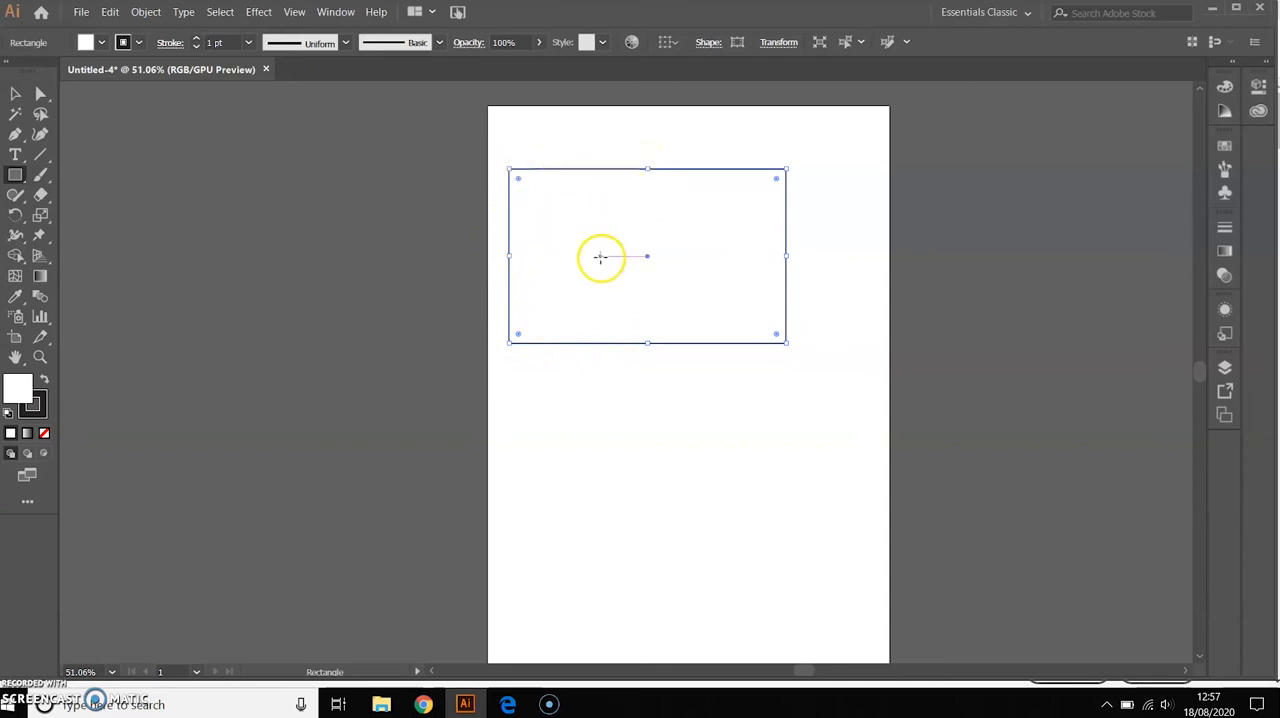
Fill the rectangle with the bright red color F42A2A
{"action": "double_click", "coordinate": [18, 386]}
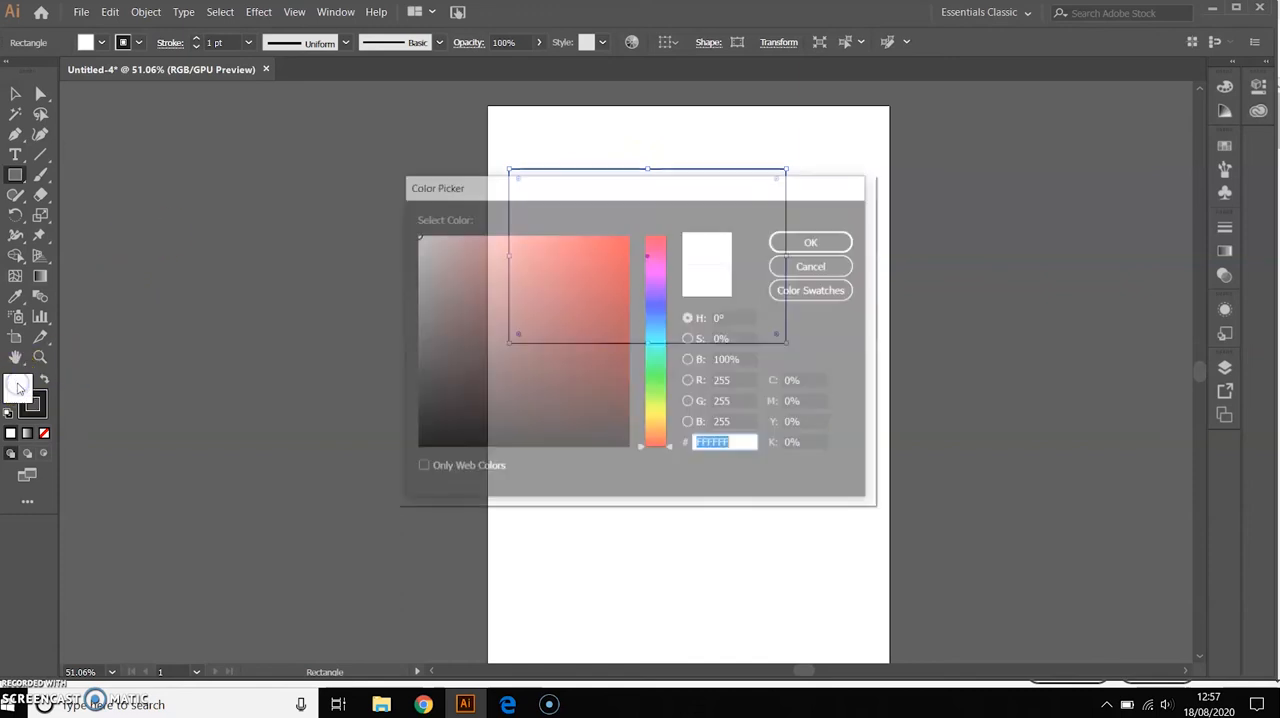
{"action": "left_click", "coordinate": [590, 246]}
{"action": "left_click_drag", "start_coordinate": [590, 246], "coordinate": [618, 239]}
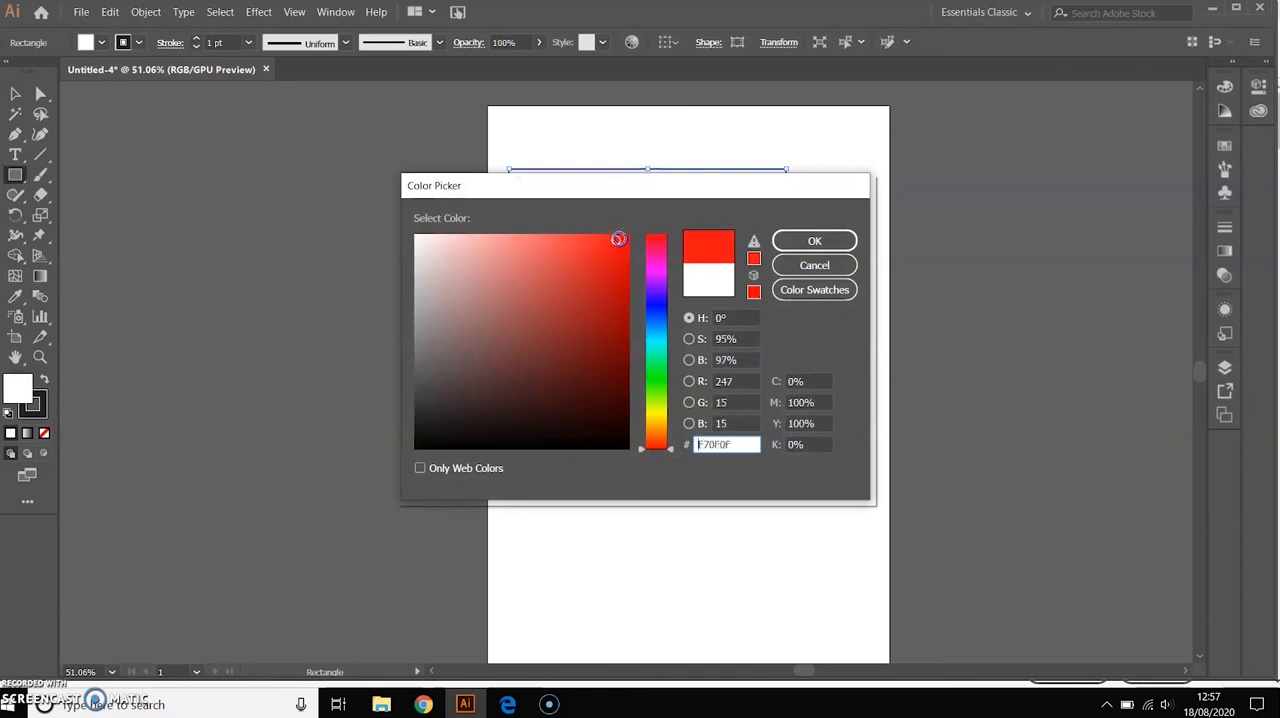
{"action": "left_click_drag", "start_coordinate": [742, 178], "coordinate": [644, 323]}
{"action": "left_click", "coordinate": [486, 429]}
{"action": "left_click_drag", "start_coordinate": [486, 429], "coordinate": [489, 401]}
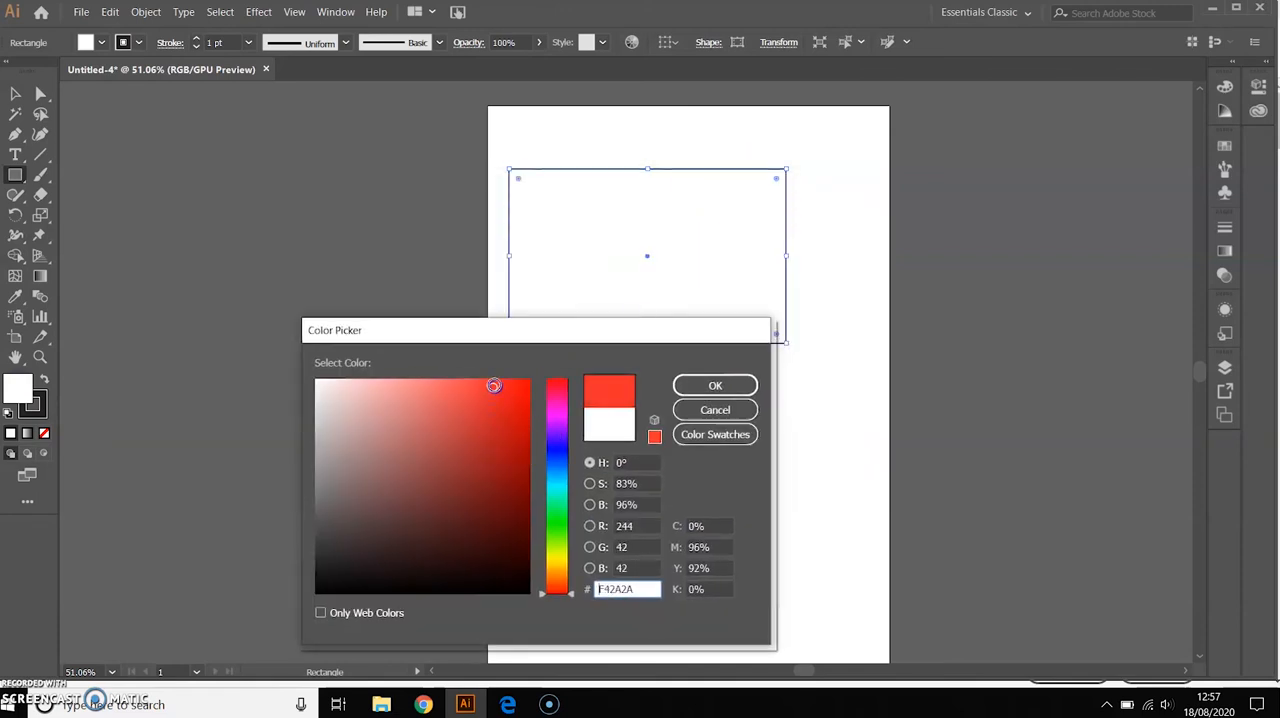
{"action": "left_click", "coordinate": [732, 382]}
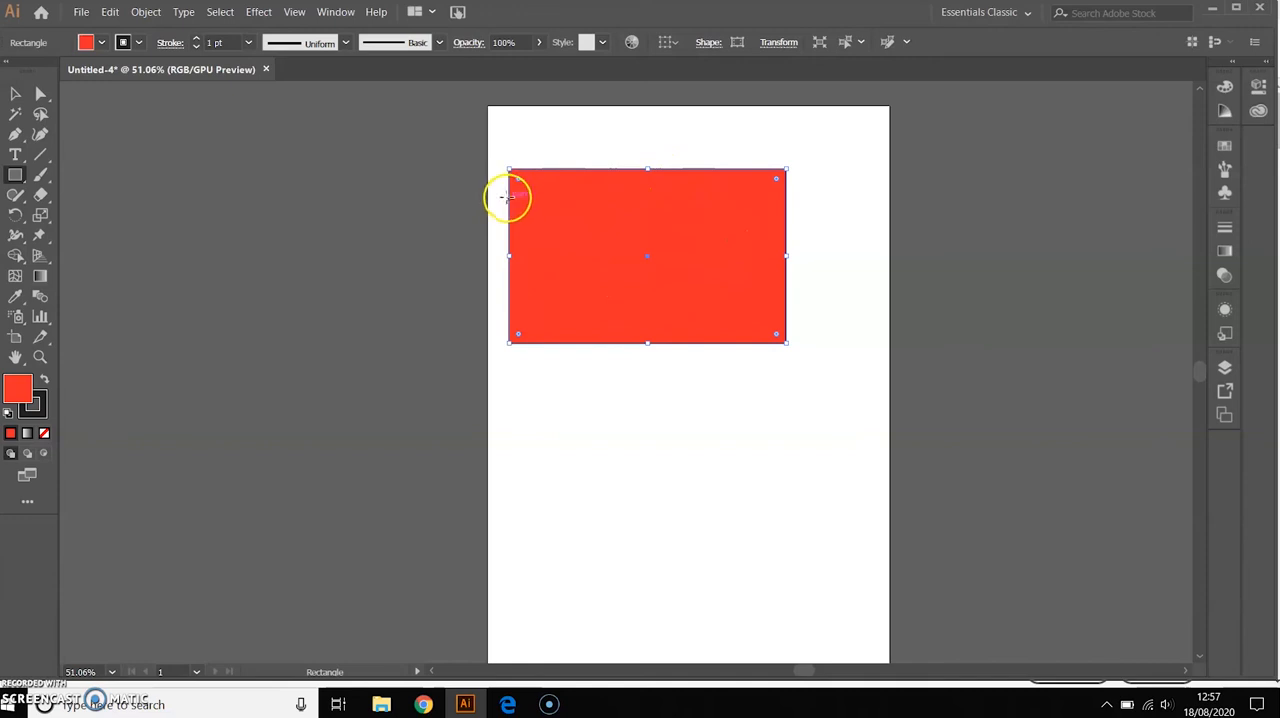
Set the rectangle's stroke color to the light pink E88EA7
{"action": "left_click", "coordinate": [38, 414]}
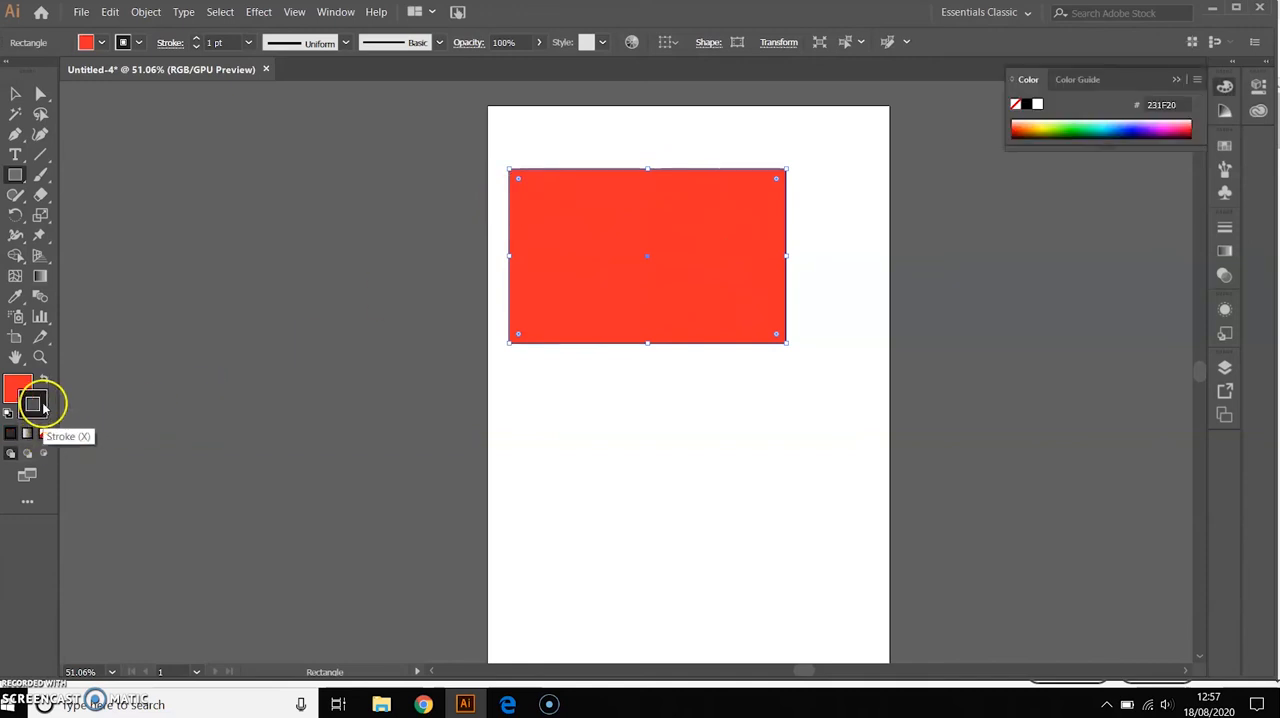
{"action": "double_click", "coordinate": [44, 407]}
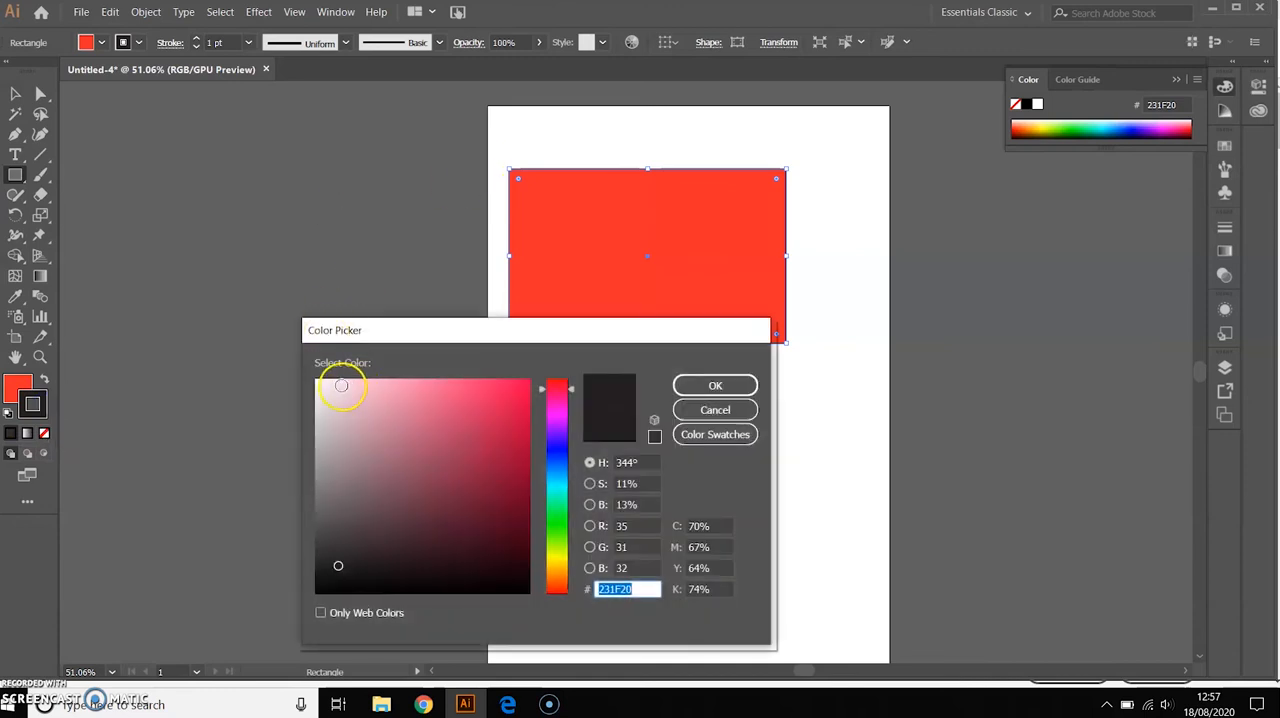
{"action": "left_click_drag", "start_coordinate": [498, 411], "coordinate": [400, 398]}
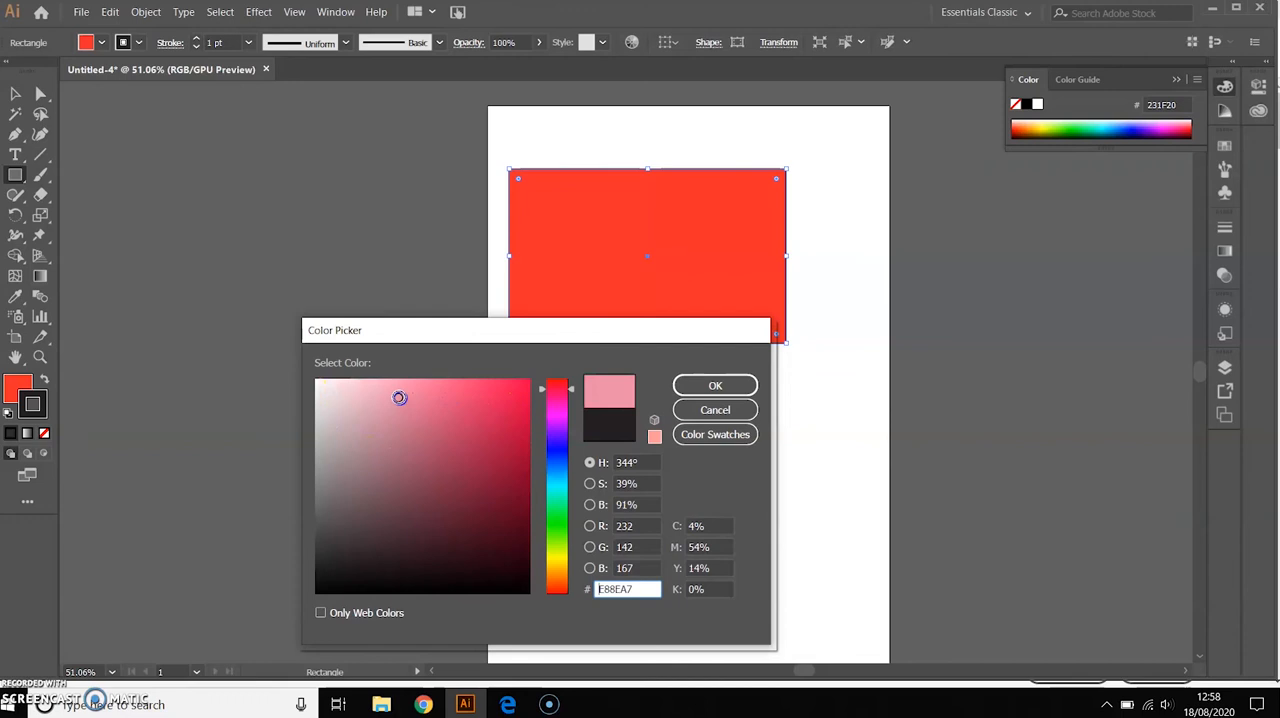
{"action": "left_click", "coordinate": [728, 383]}
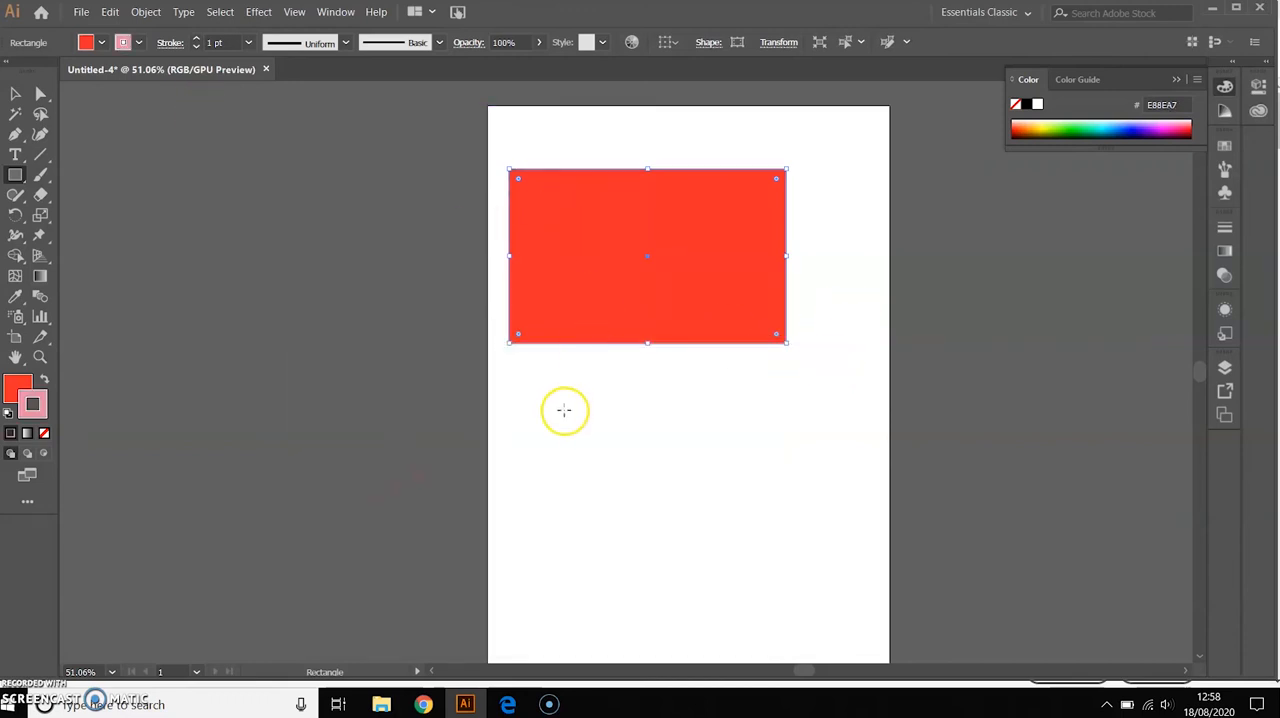
{"action": "left_click", "coordinate": [700, 375]}
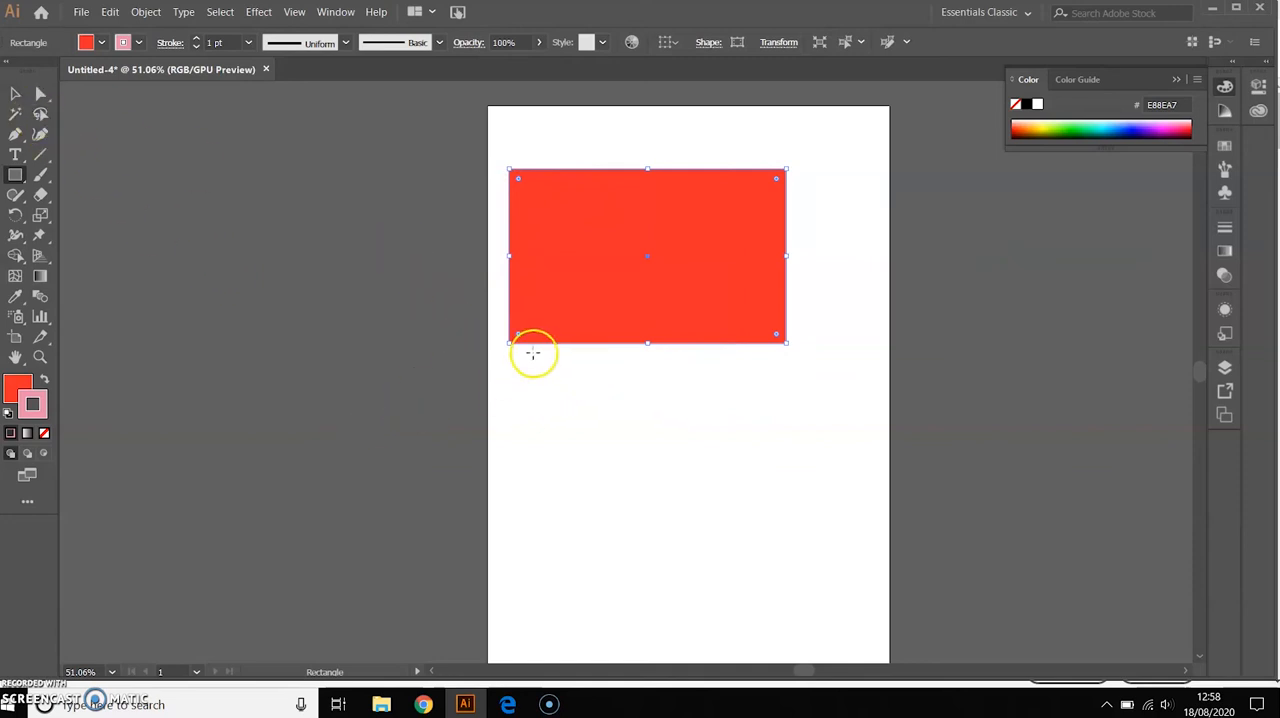
Reselect the red rectangle with the Selection tool and set its stroke to None
{"action": "left_click", "coordinate": [15, 95]}
{"action": "left_click", "coordinate": [397, 332]}
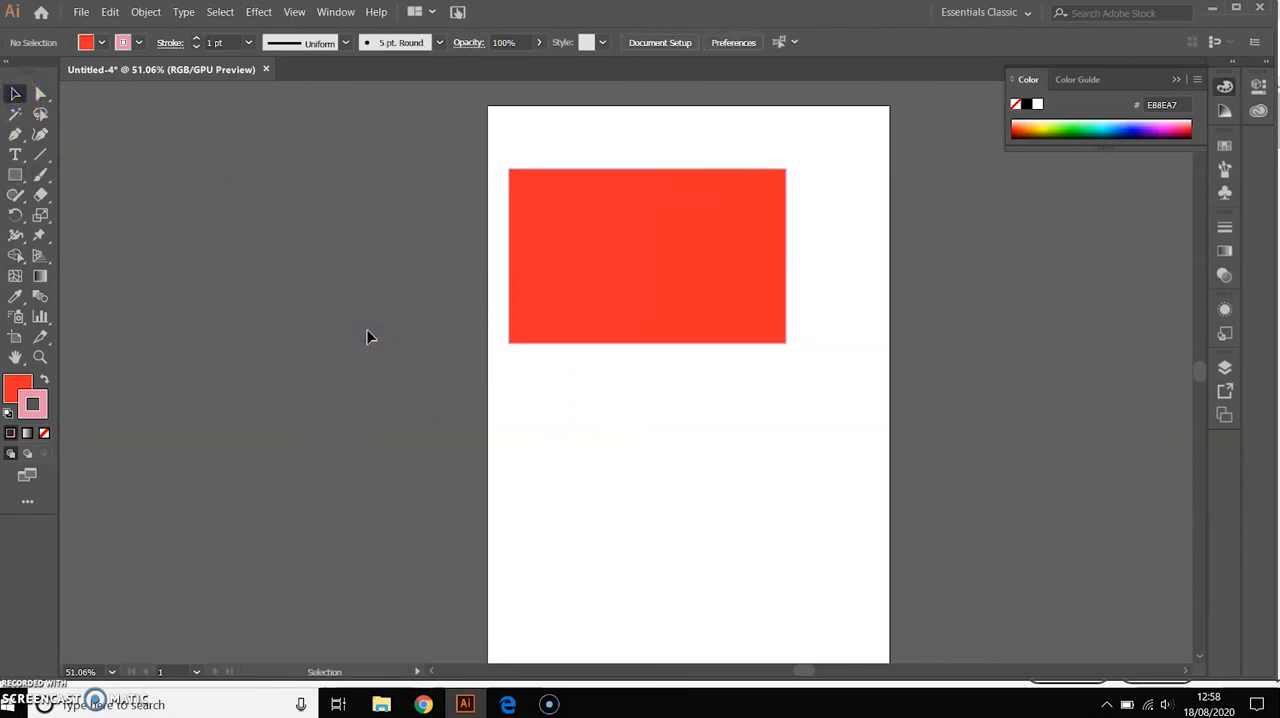
{"action": "left_click", "coordinate": [510, 250]}
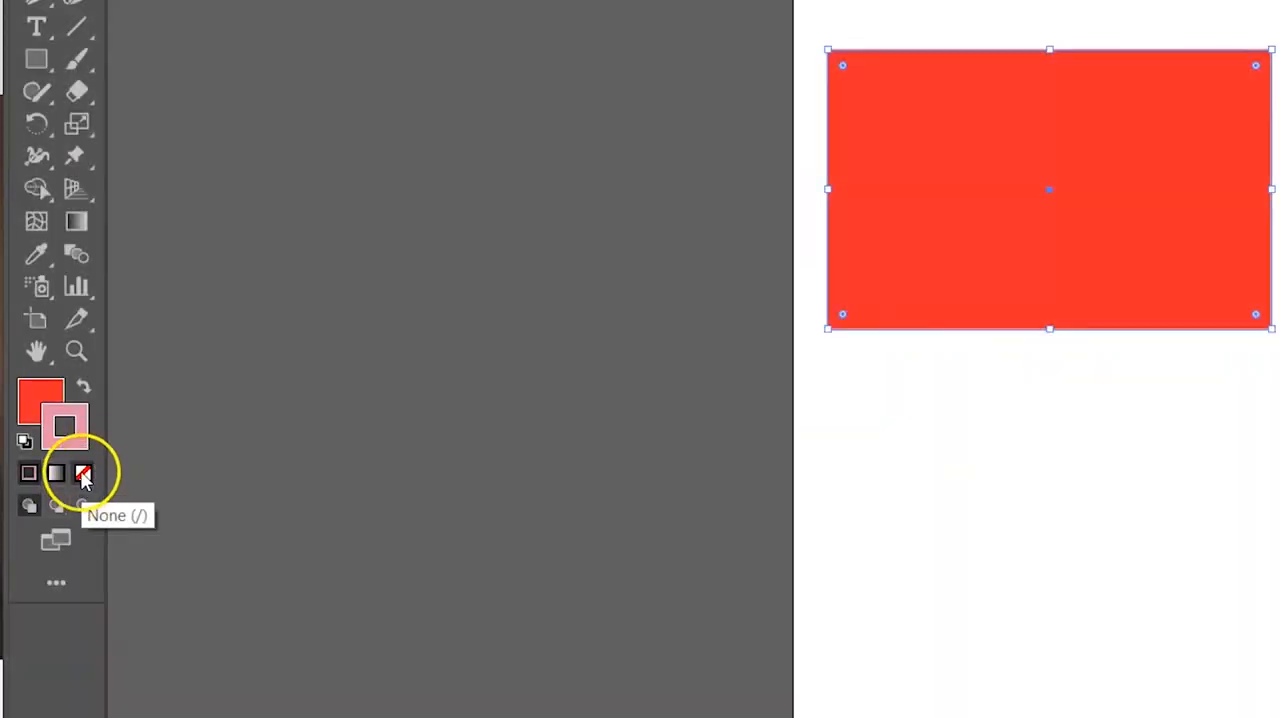
{"action": "left_click", "coordinate": [84, 474]}
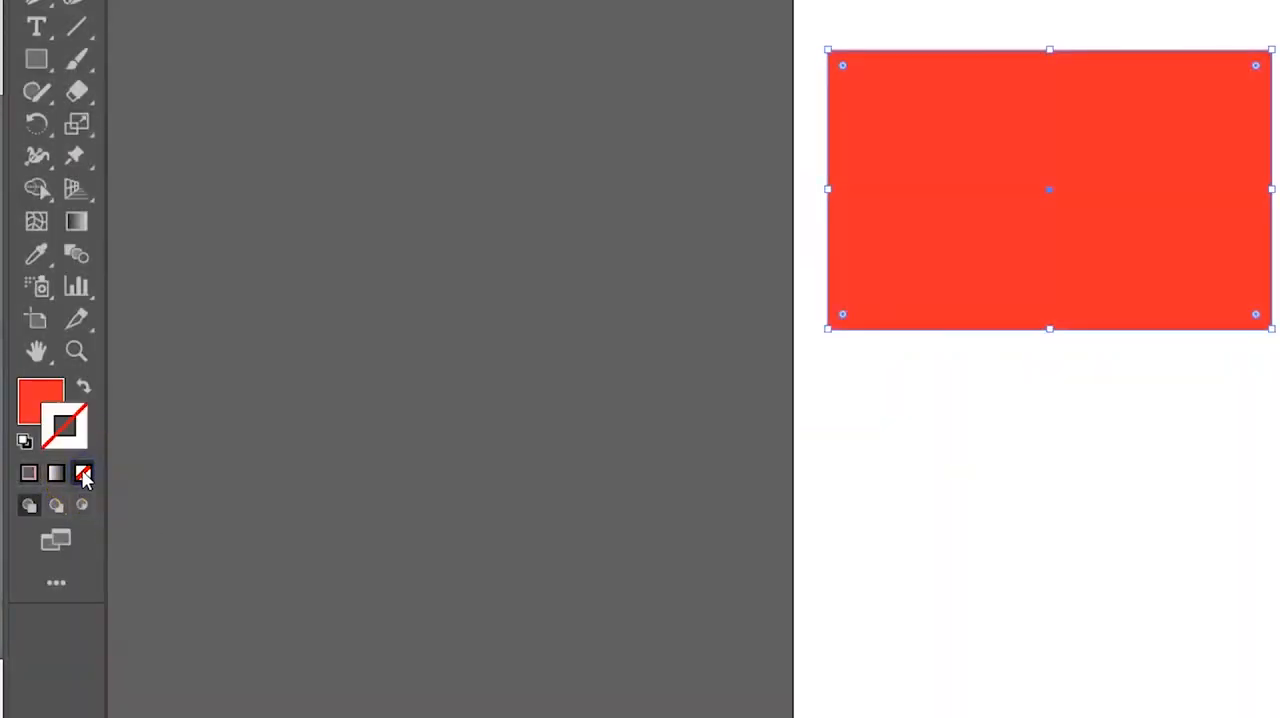
{"action": "left_click", "coordinate": [1027, 428]}
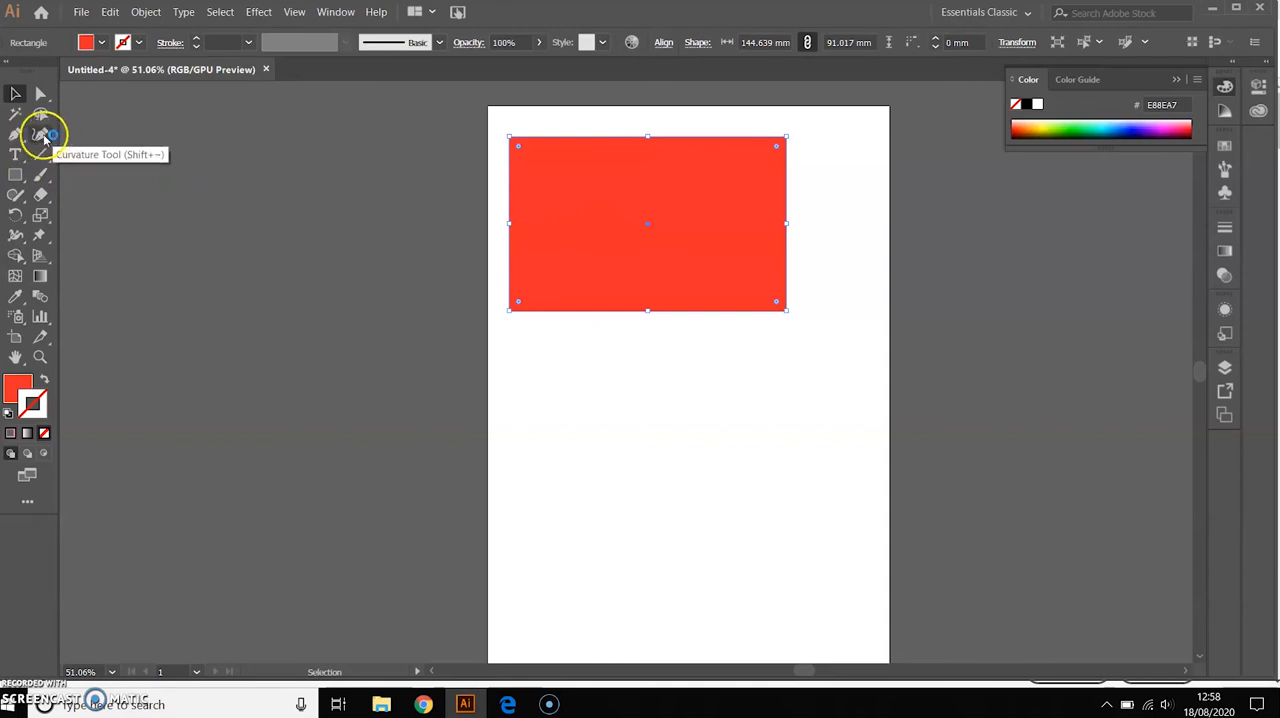
Create a text area inside the red rectangle and enter "Hello" at 48 pt in place of the placeholder text
{"action": "left_click", "coordinate": [15, 158]}
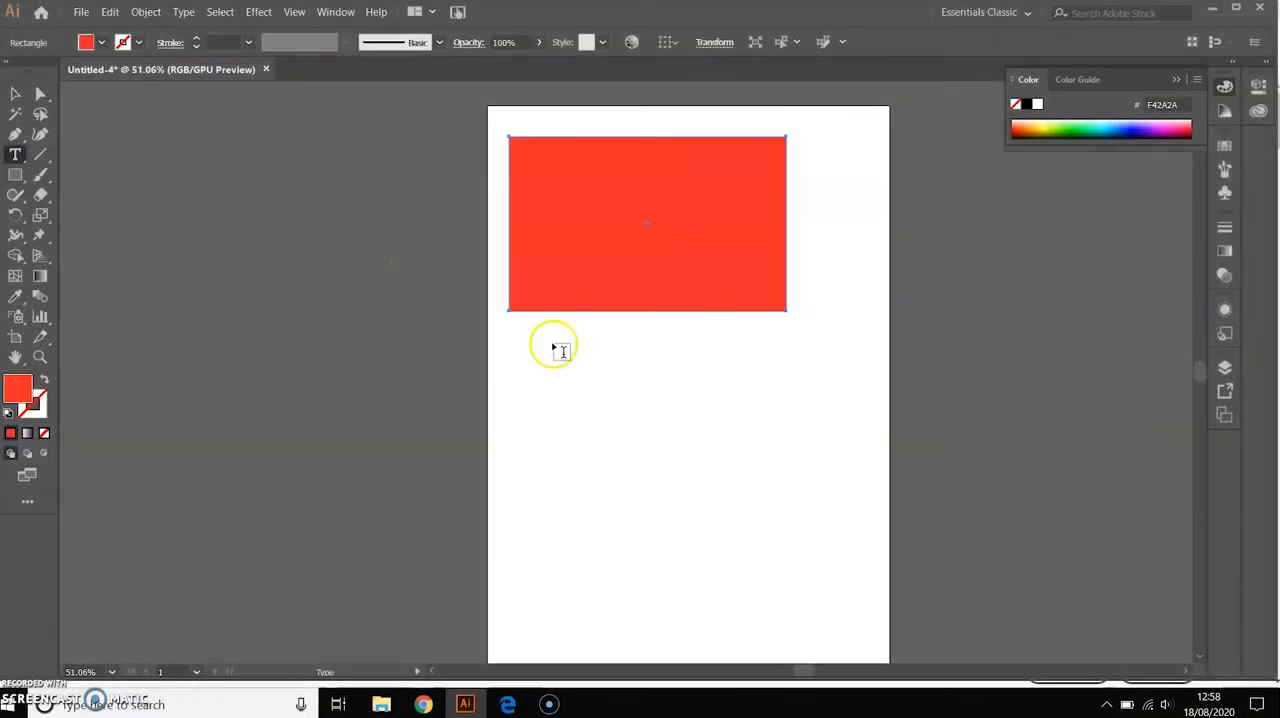
{"action": "left_click_drag", "start_coordinate": [523, 157], "coordinate": [776, 292]}
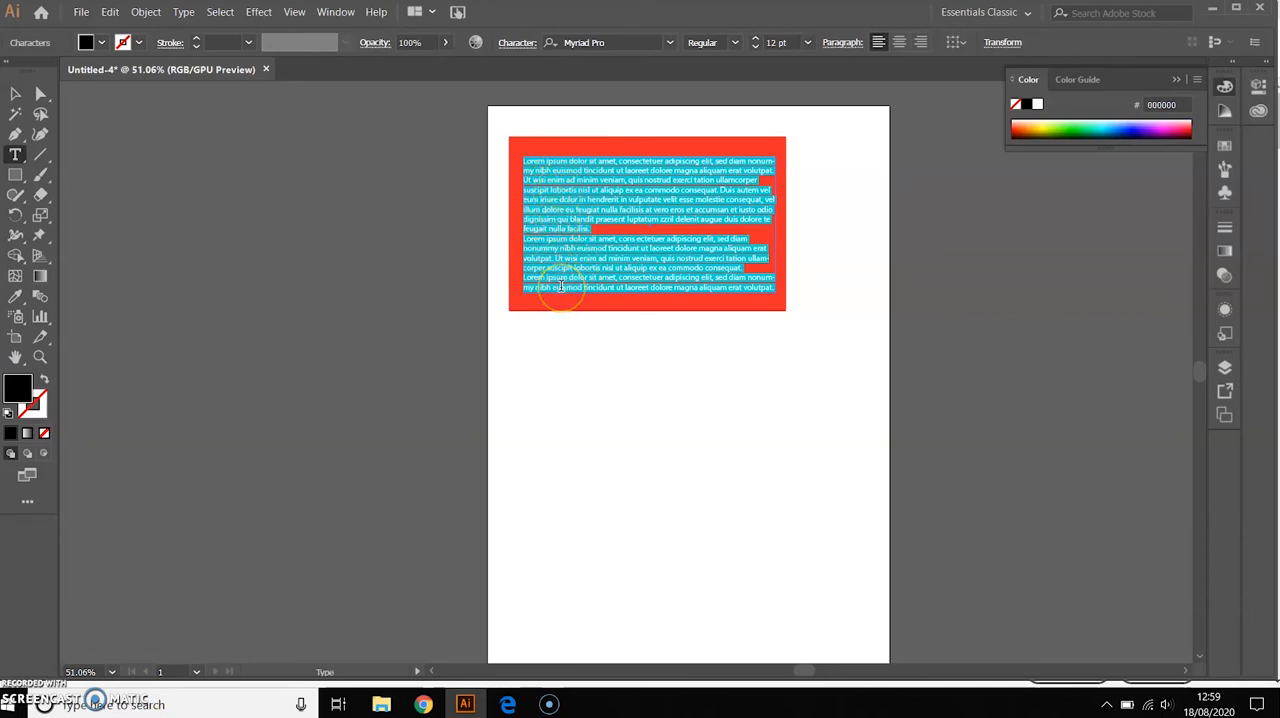
{"action": "left_click", "coordinate": [807, 45]}
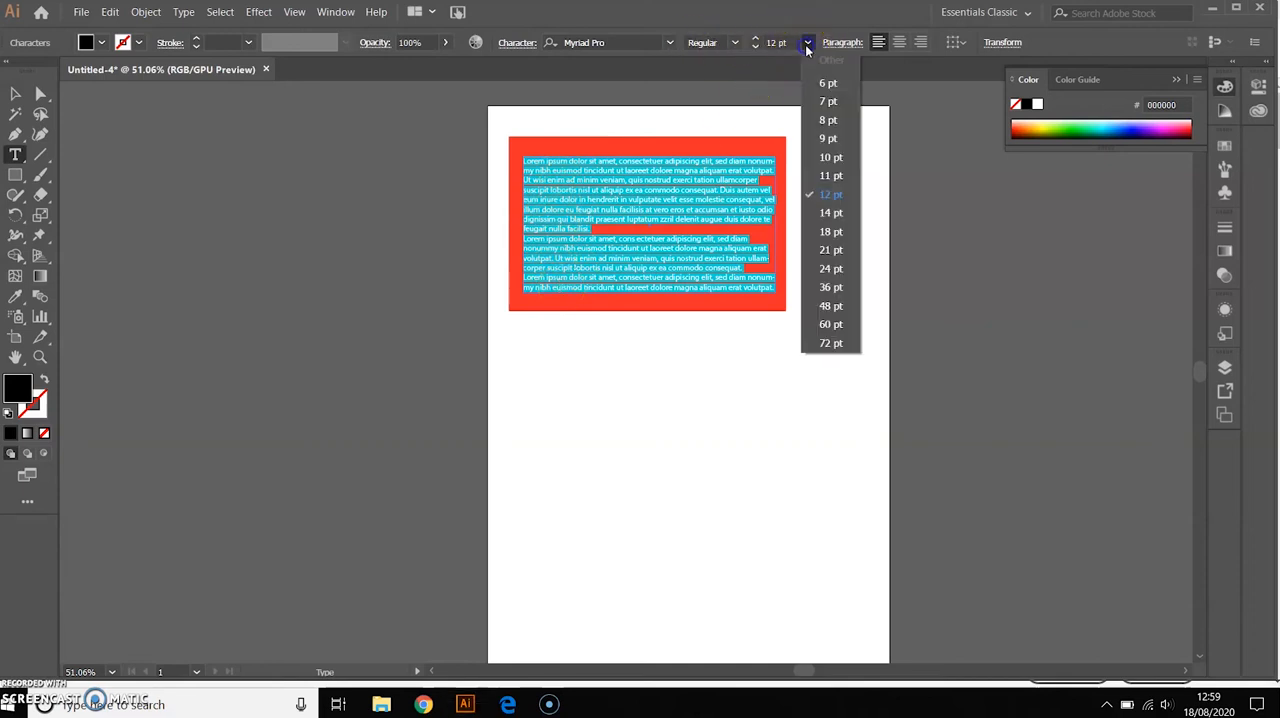
{"action": "left_click", "coordinate": [829, 307]}
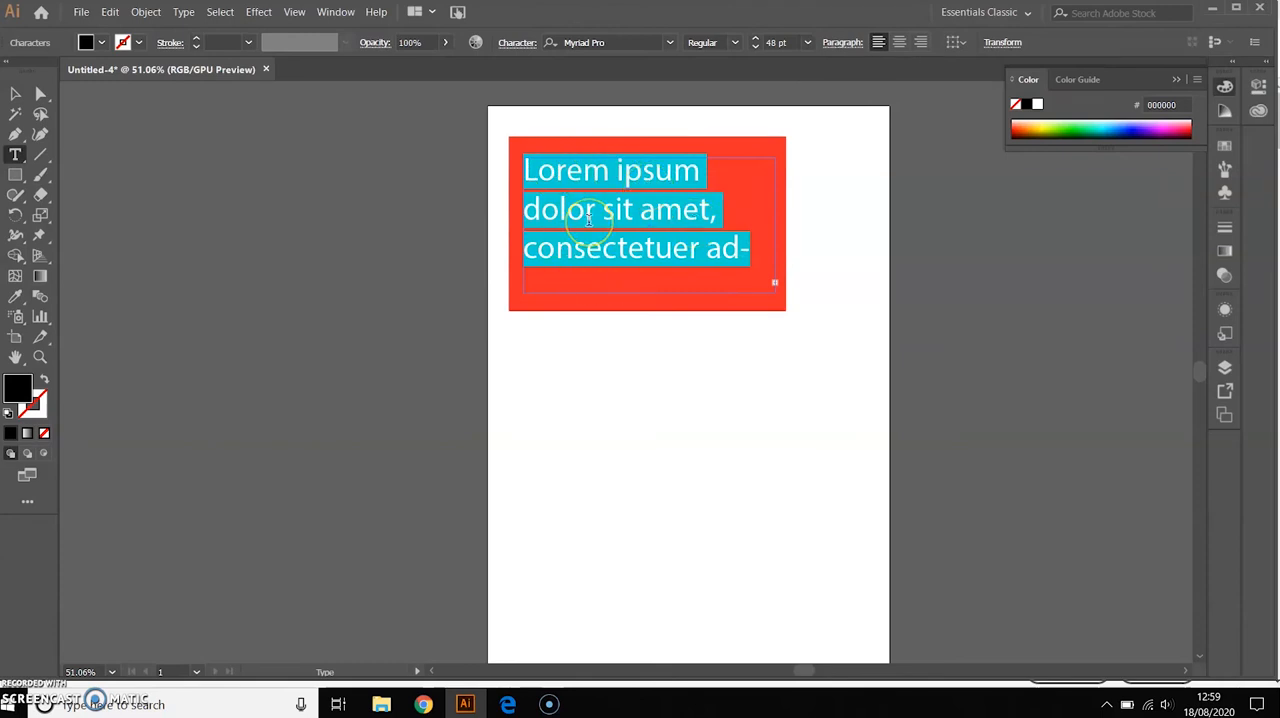
{"action": "type", "text": "Hello"}
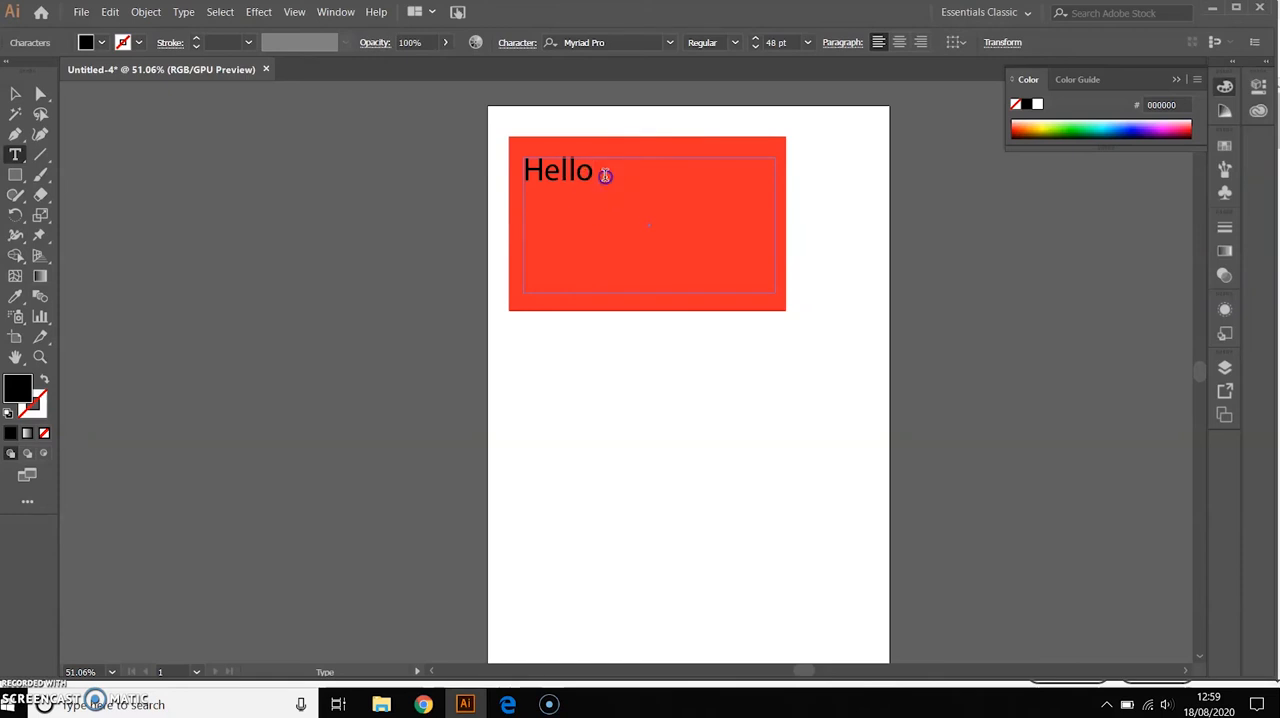
Set the word "Hello" to 72 pt and center-align it in its text area
{"action": "left_click_drag", "start_coordinate": [600, 174], "coordinate": [522, 175]}
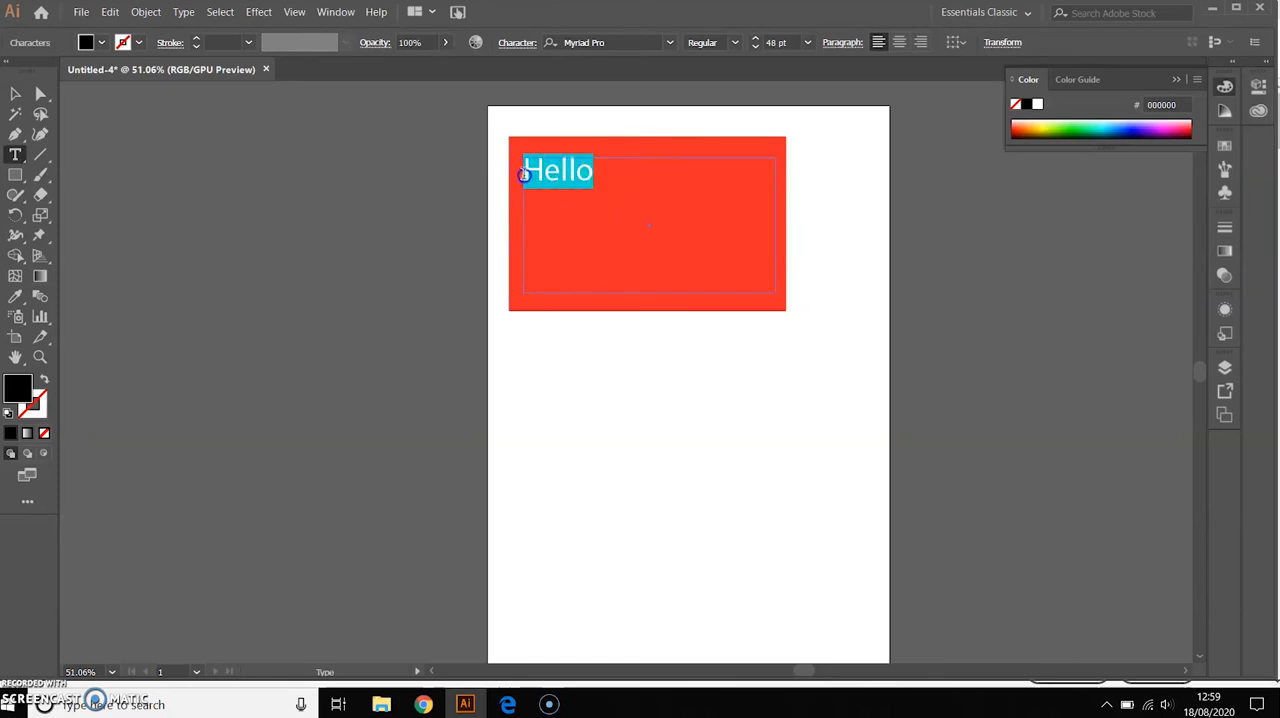
{"action": "left_click", "coordinate": [807, 42]}
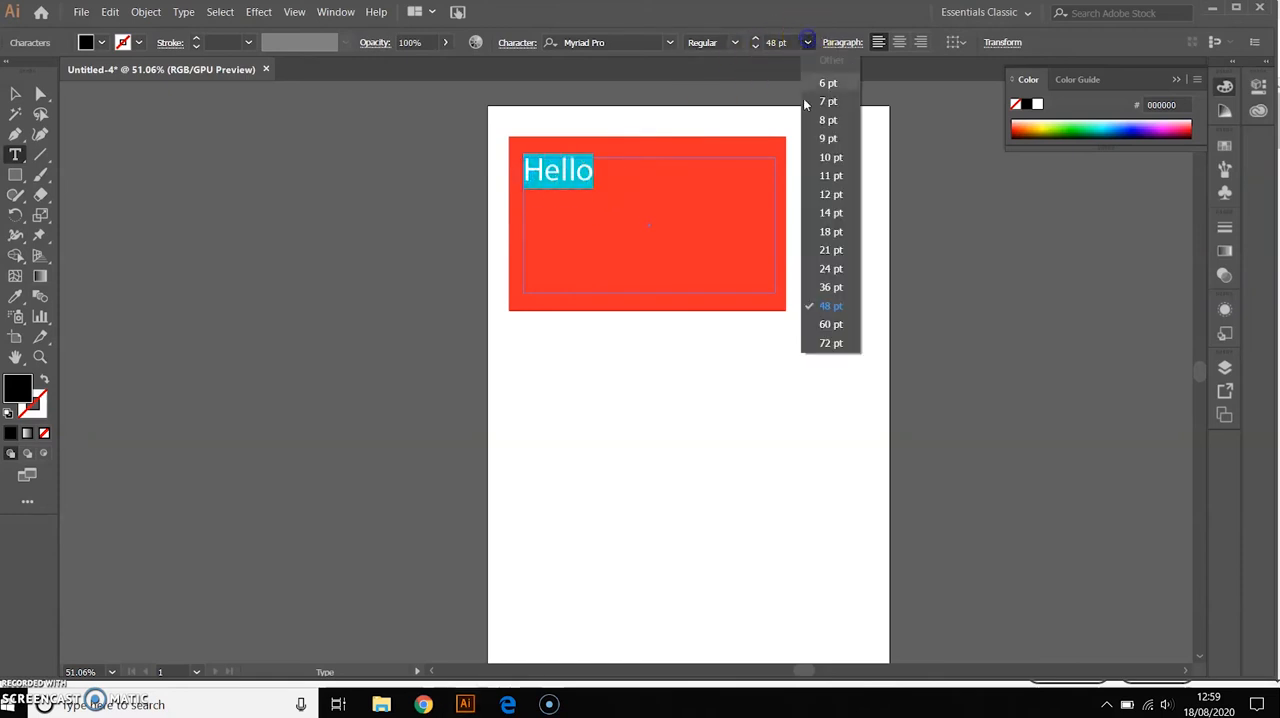
{"action": "left_click", "coordinate": [830, 341]}
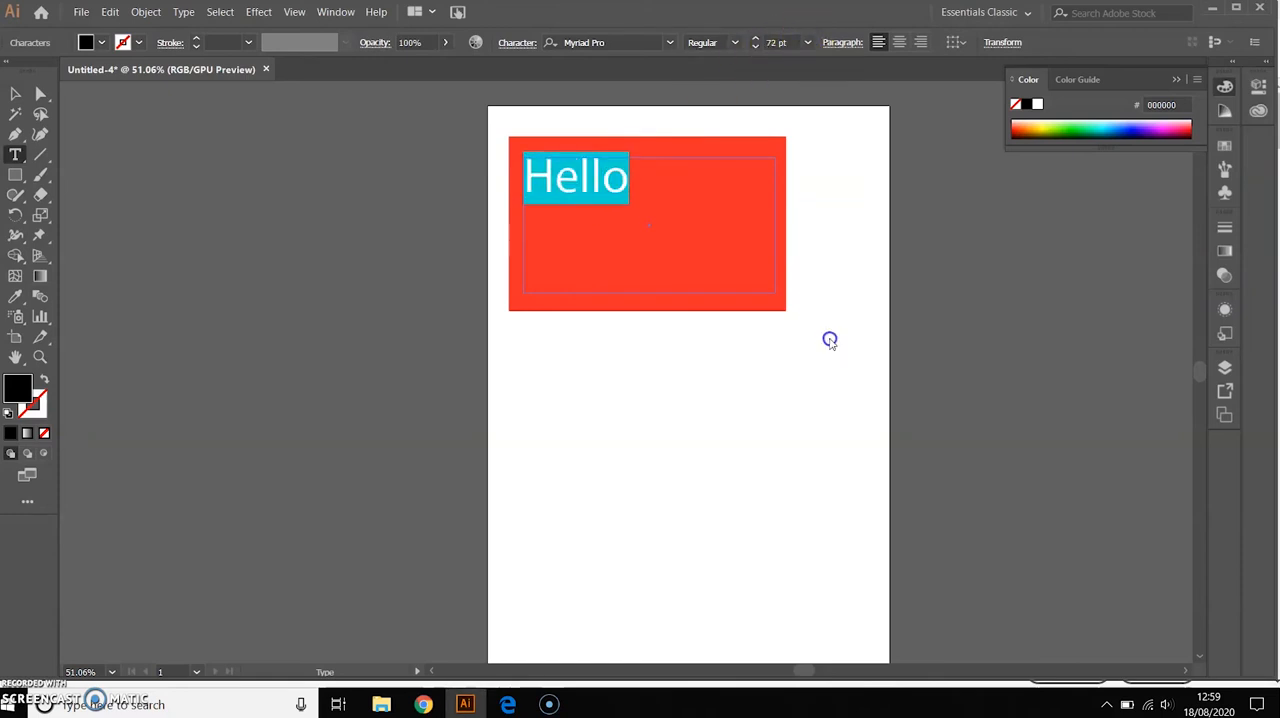
{"action": "left_click", "coordinate": [901, 42]}
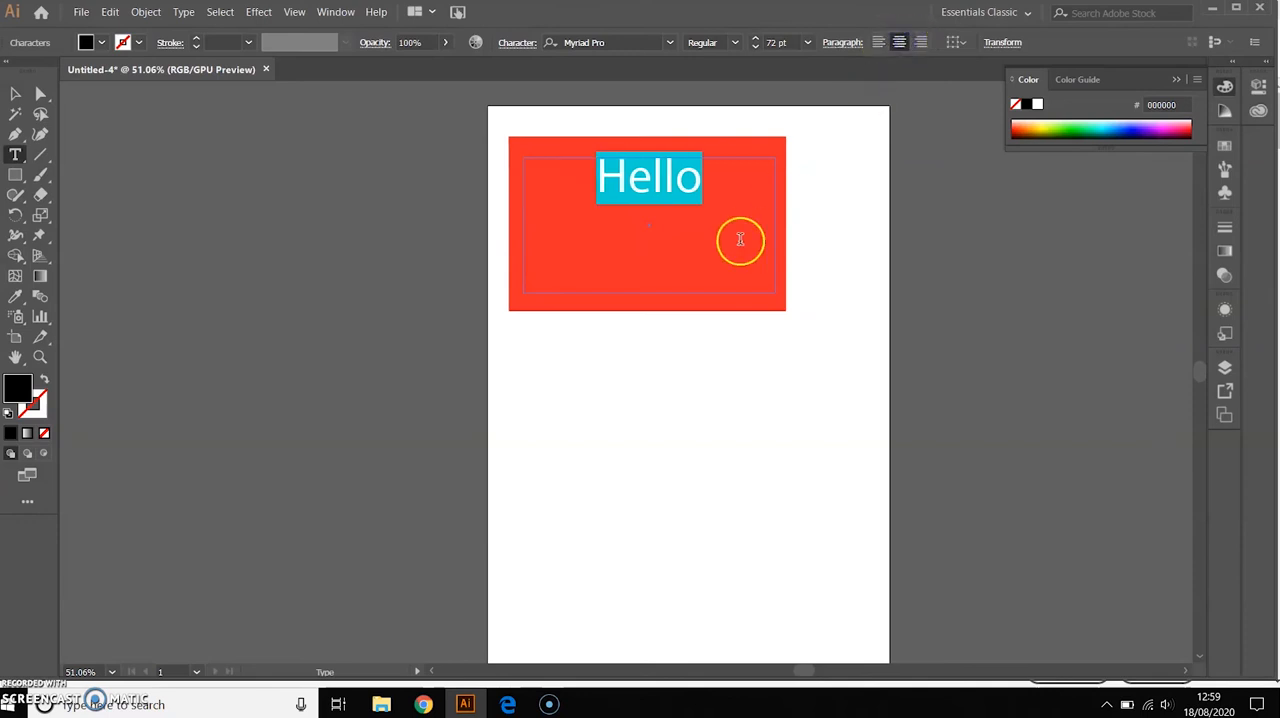
Move the "Hello" text straight down to the middle of the red rectangle and deselect it
{"action": "left_click", "coordinate": [15, 93]}
{"action": "left_click", "coordinate": [600, 414]}
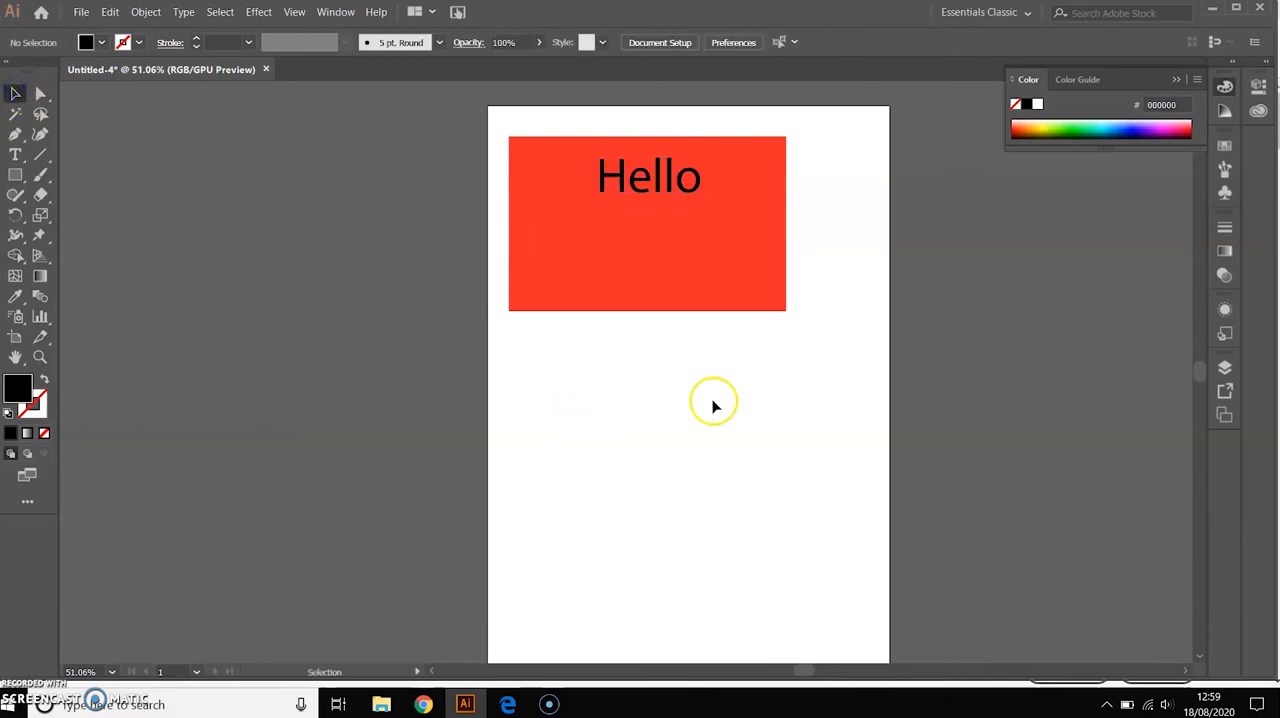
{"action": "left_click_drag", "start_coordinate": [684, 186], "coordinate": [684, 226]}
{"action": "left_click", "coordinate": [829, 224]}
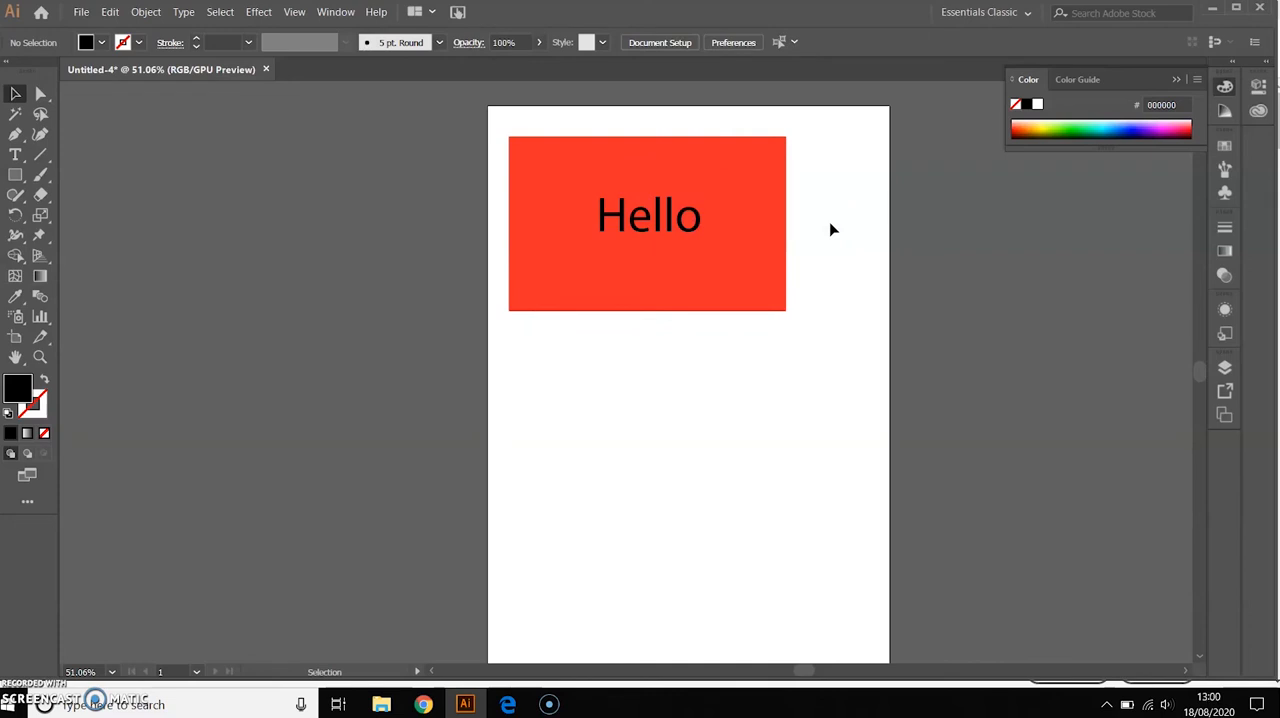
Select the red rectangle and display the document's layers
{"action": "left_click", "coordinate": [737, 191]}
{"action": "left_click", "coordinate": [734, 166]}
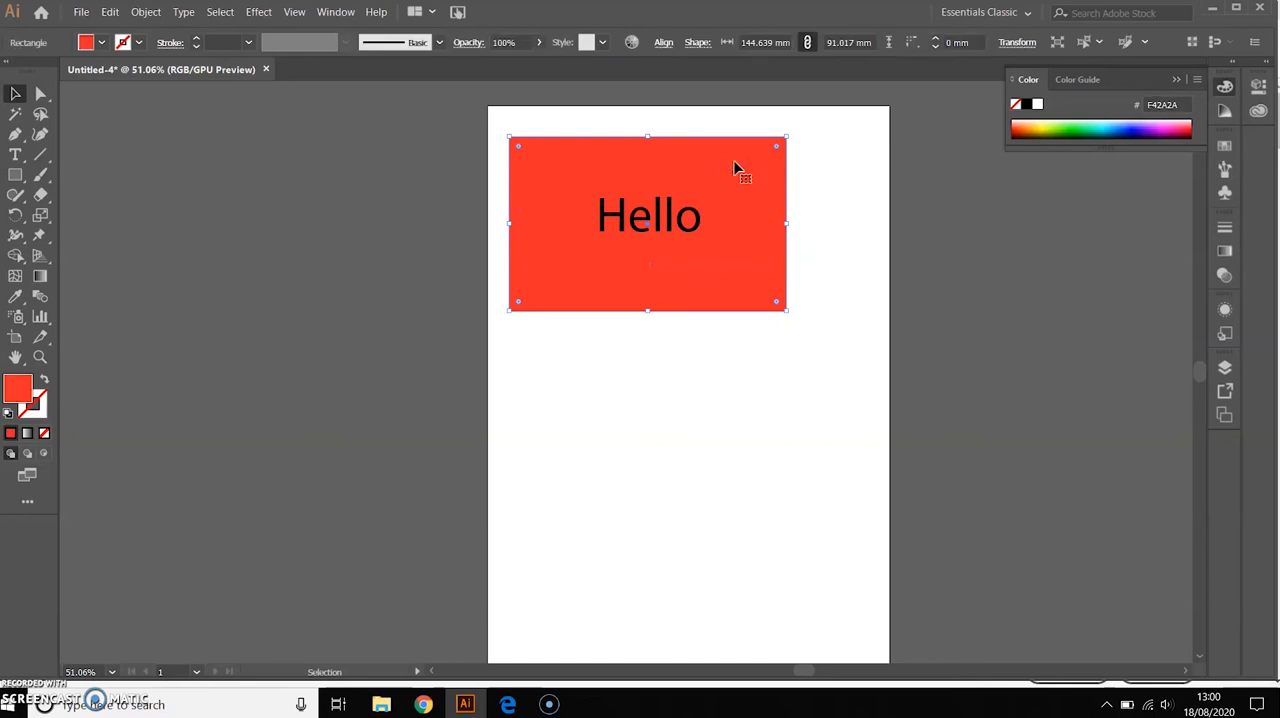
{"action": "left_click", "coordinate": [1225, 369]}
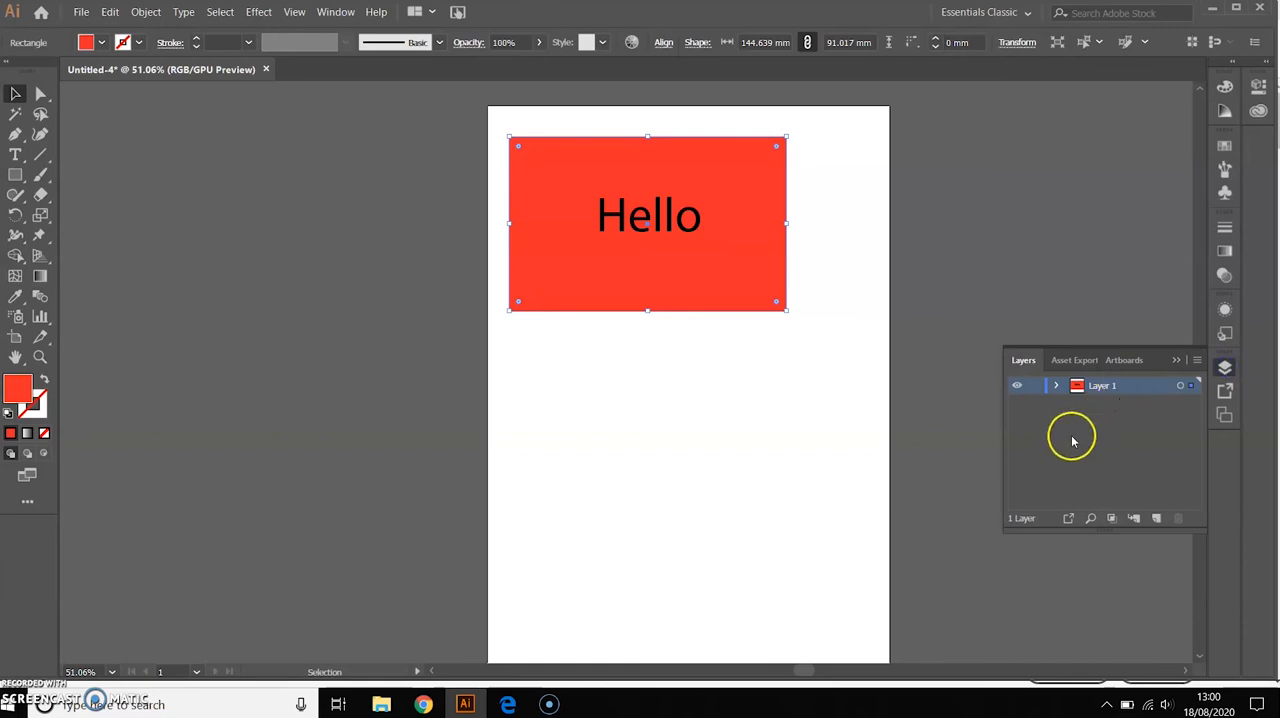
{"action": "left_click", "coordinate": [777, 355]}
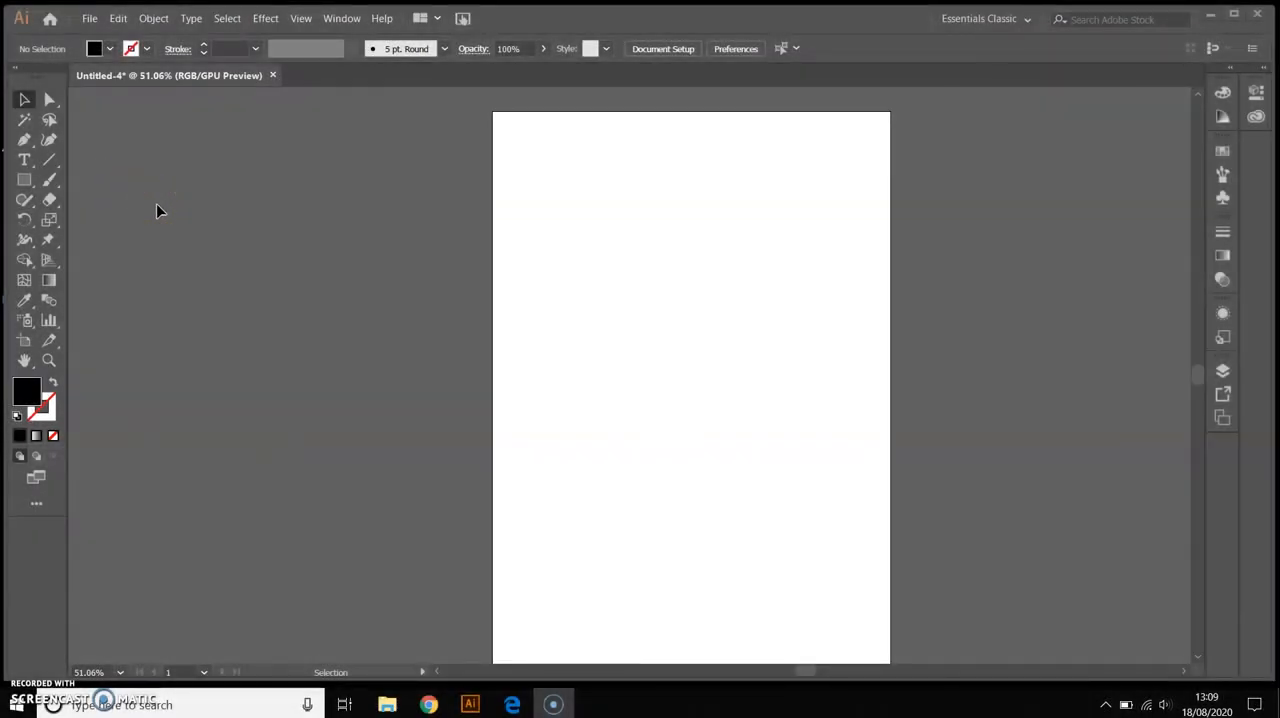
Draw a closed, irregular six-pointed star with black fill and straight segments in the artboard's upper half using the Pen tool
{"action": "left_click", "coordinate": [25, 140]}
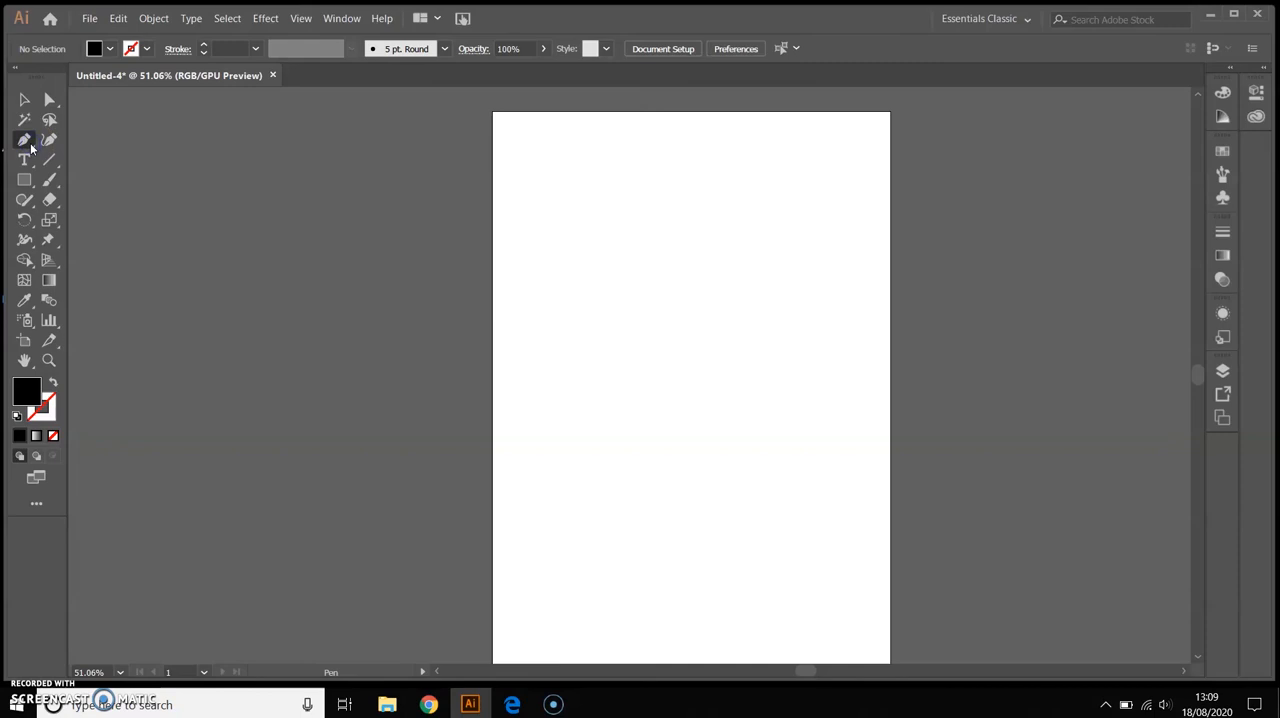
{"action": "left_click_drag", "start_coordinate": [30, 147], "coordinate": [109, 204]}
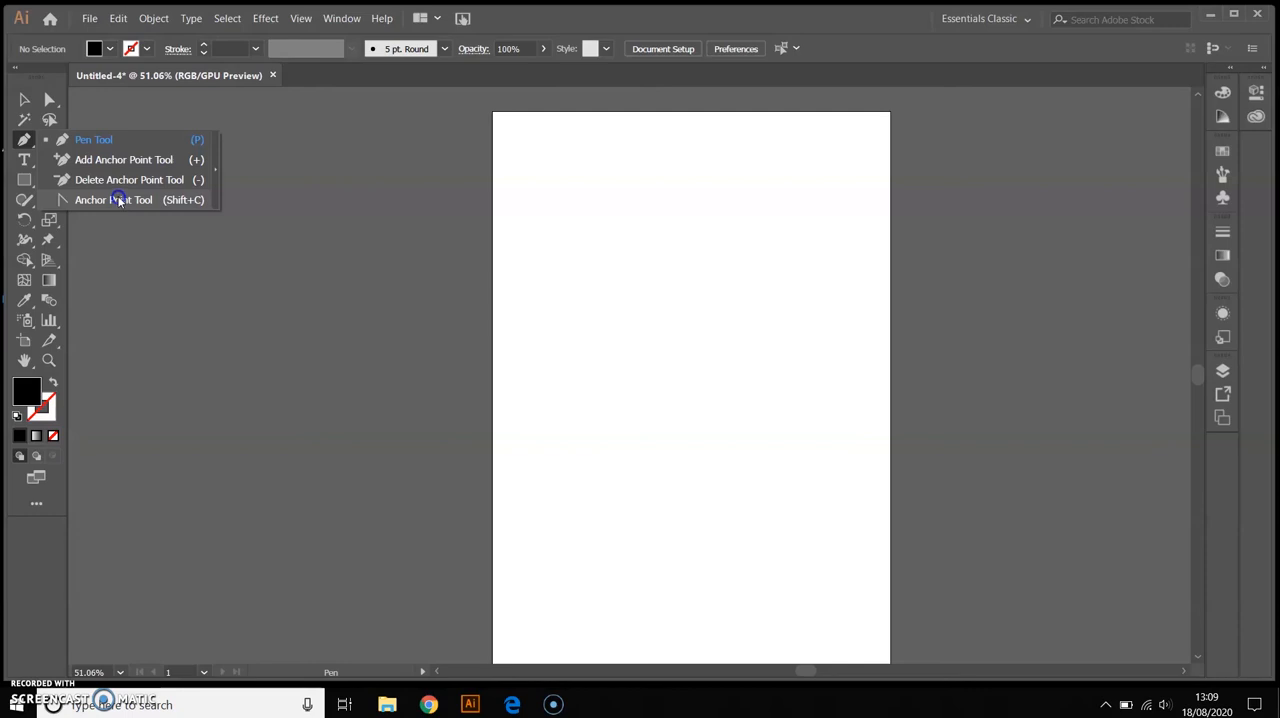
{"action": "left_click_drag", "start_coordinate": [118, 199], "coordinate": [110, 140]}
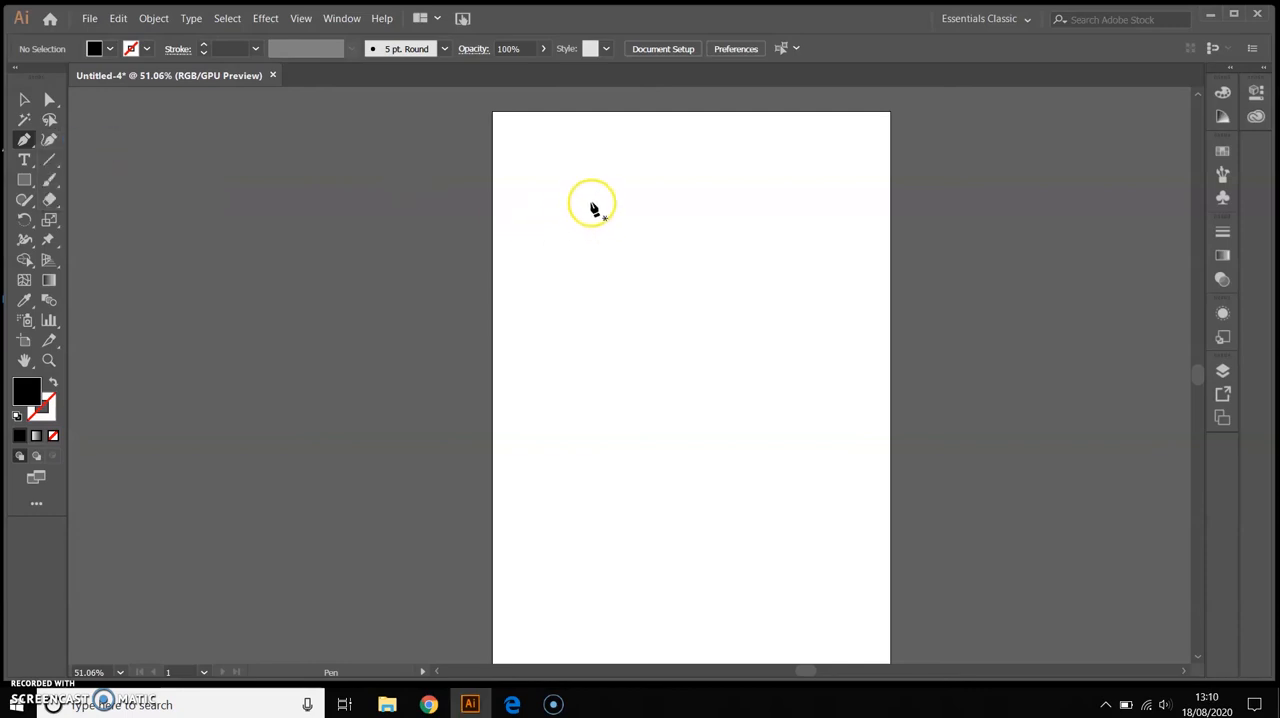
{"action": "left_click", "coordinate": [580, 199]}
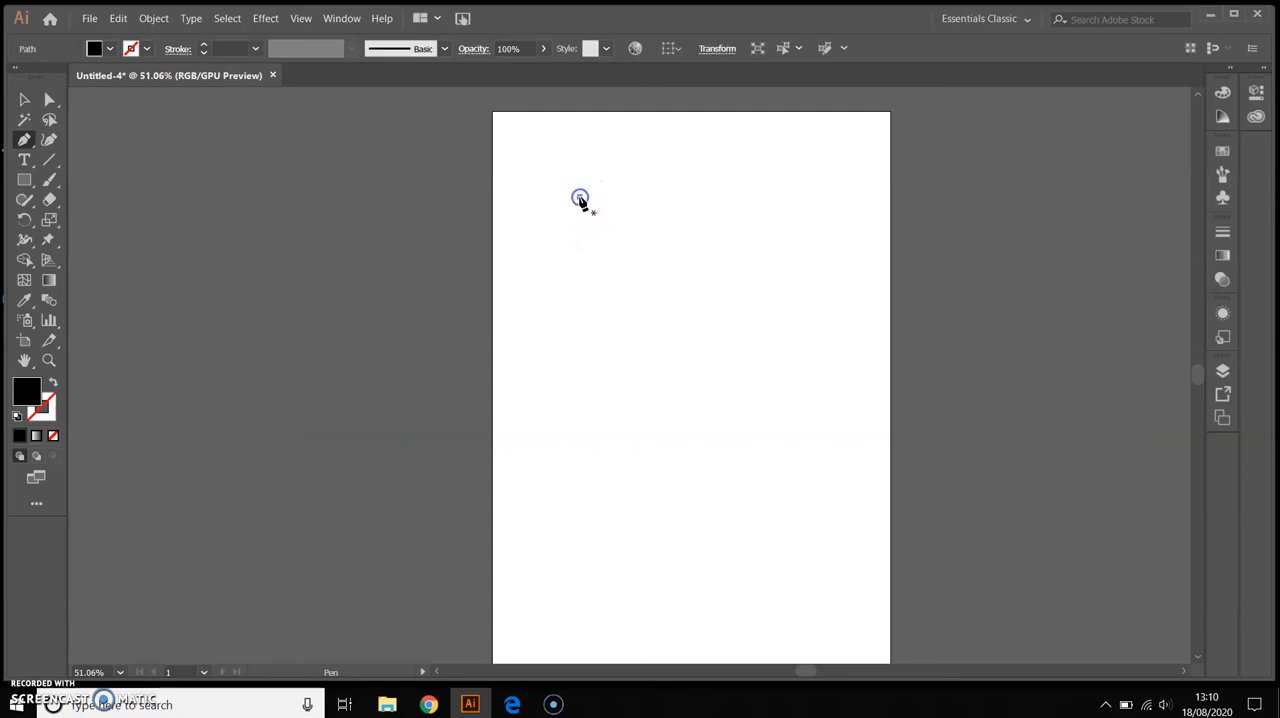
{"action": "left_click", "coordinate": [609, 235]}
{"action": "left_click", "coordinate": [633, 190]}
{"action": "left_click", "coordinate": [640, 248]}
{"action": "left_click", "coordinate": [704, 229]}
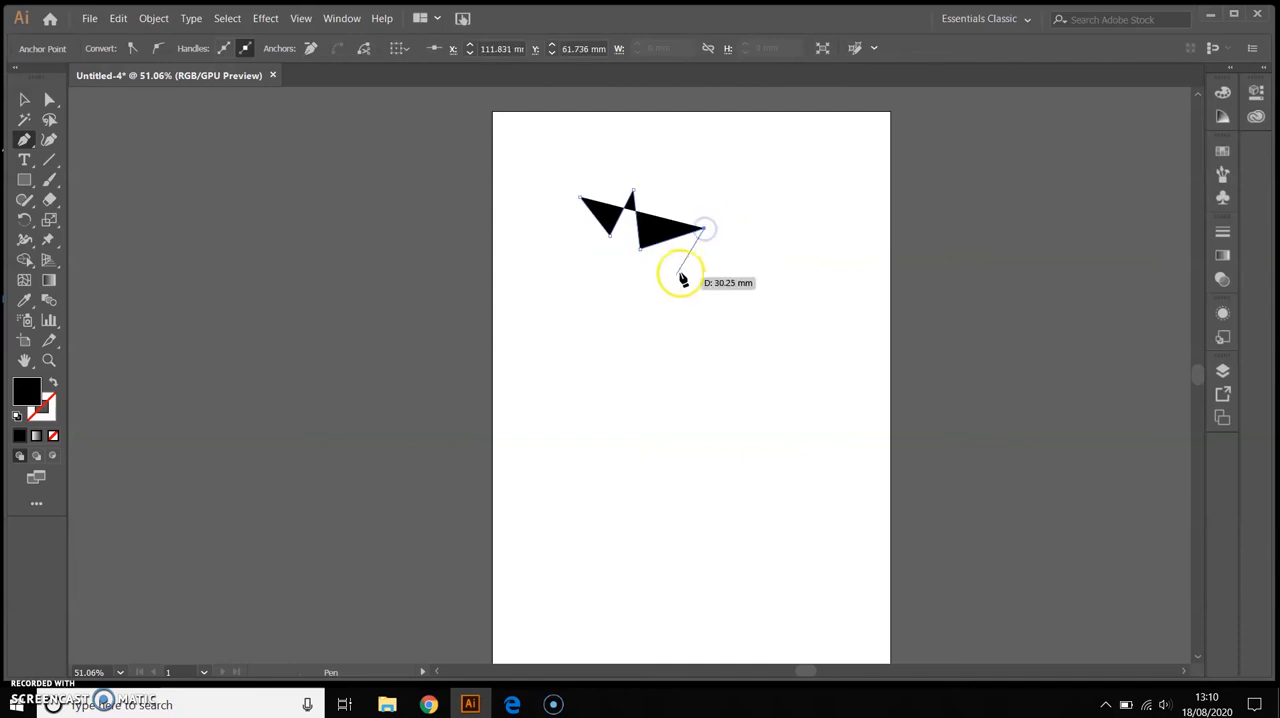
{"action": "left_click", "coordinate": [659, 281]}
{"action": "left_click", "coordinate": [679, 324]}
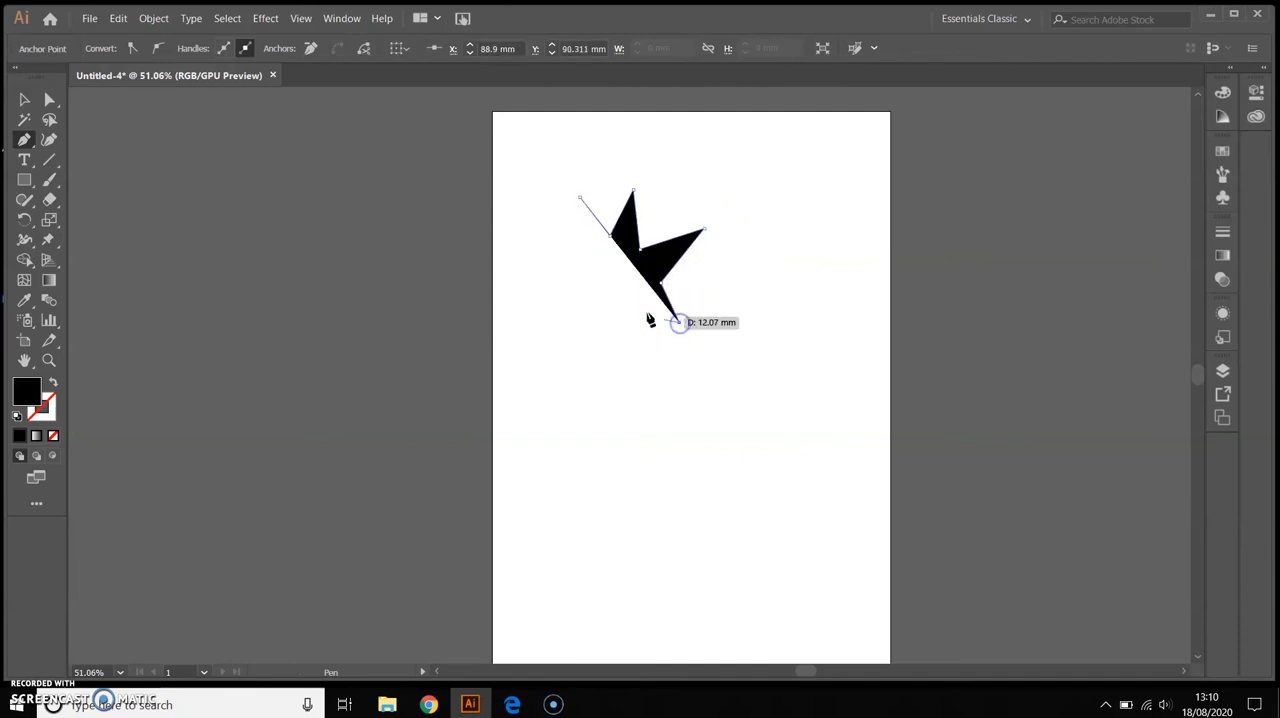
{"action": "left_click", "coordinate": [629, 296]}
{"action": "left_click", "coordinate": [604, 323]}
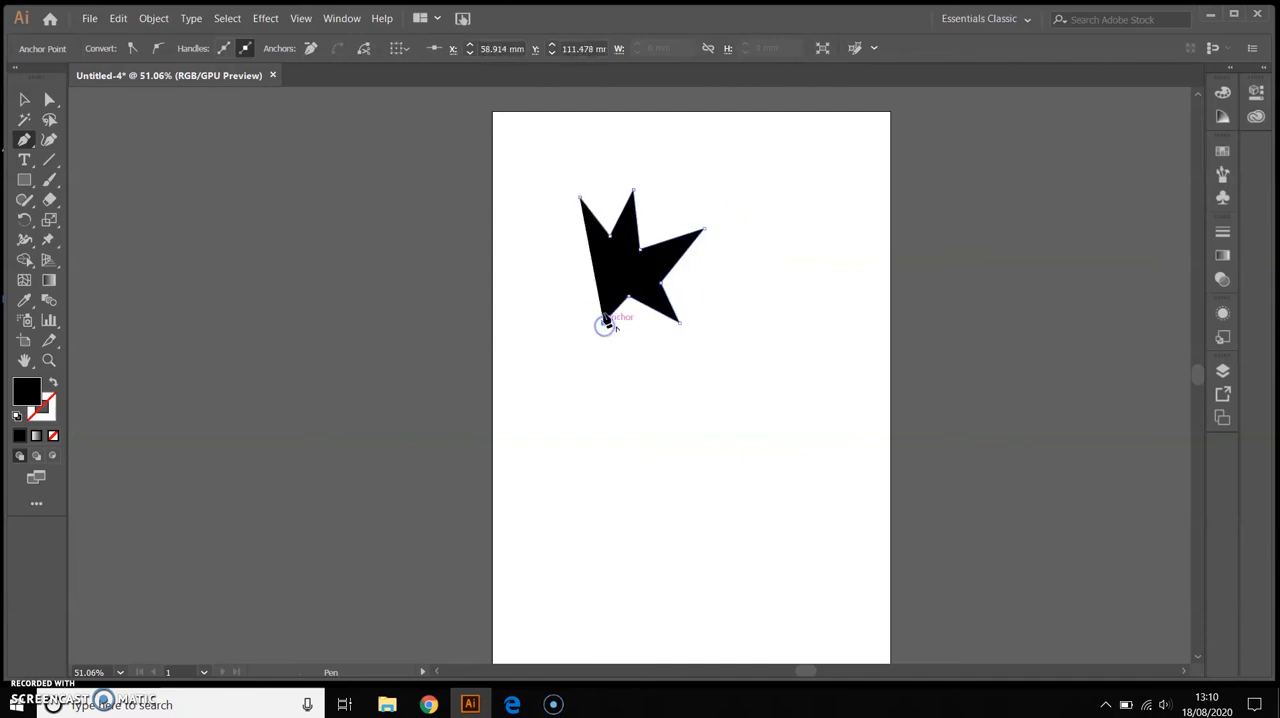
{"action": "left_click", "coordinate": [606, 283]}
{"action": "left_click", "coordinate": [566, 268]}
{"action": "left_click", "coordinate": [581, 198]}
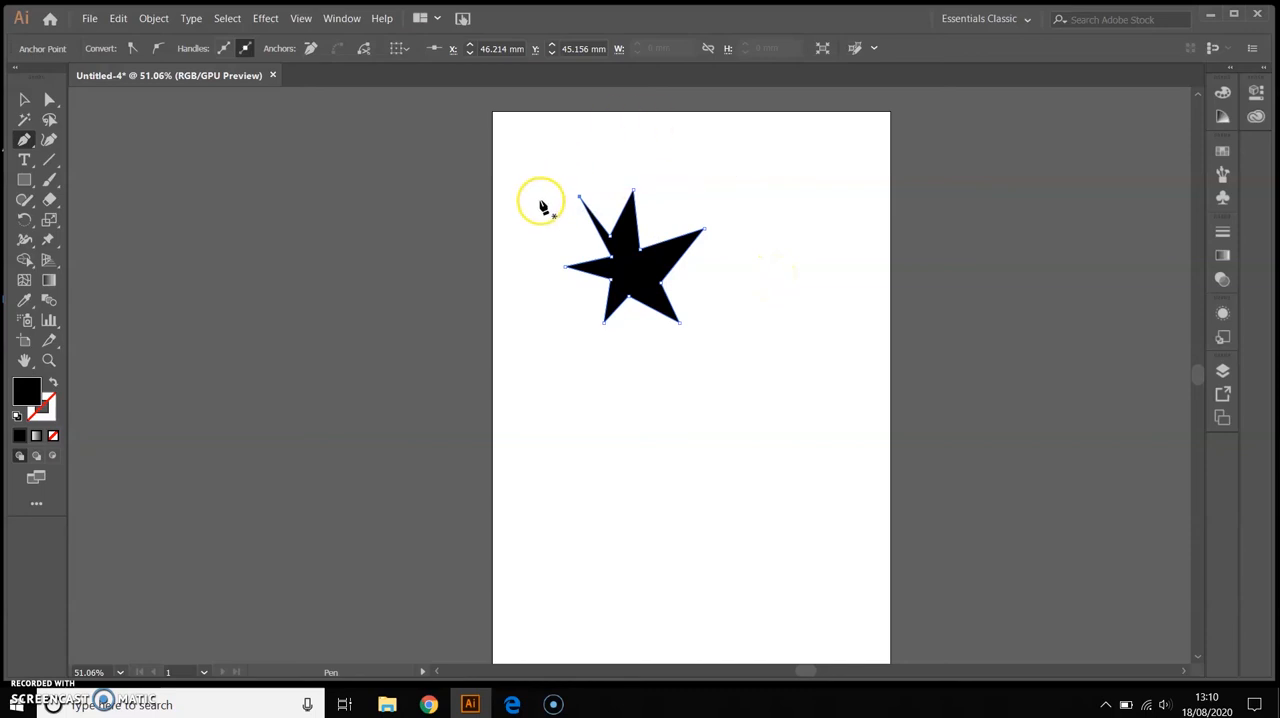
Draw a thin, closed, upward-bowed curved sliver below the star using the Pen tool
{"action": "left_click", "coordinate": [557, 468]}
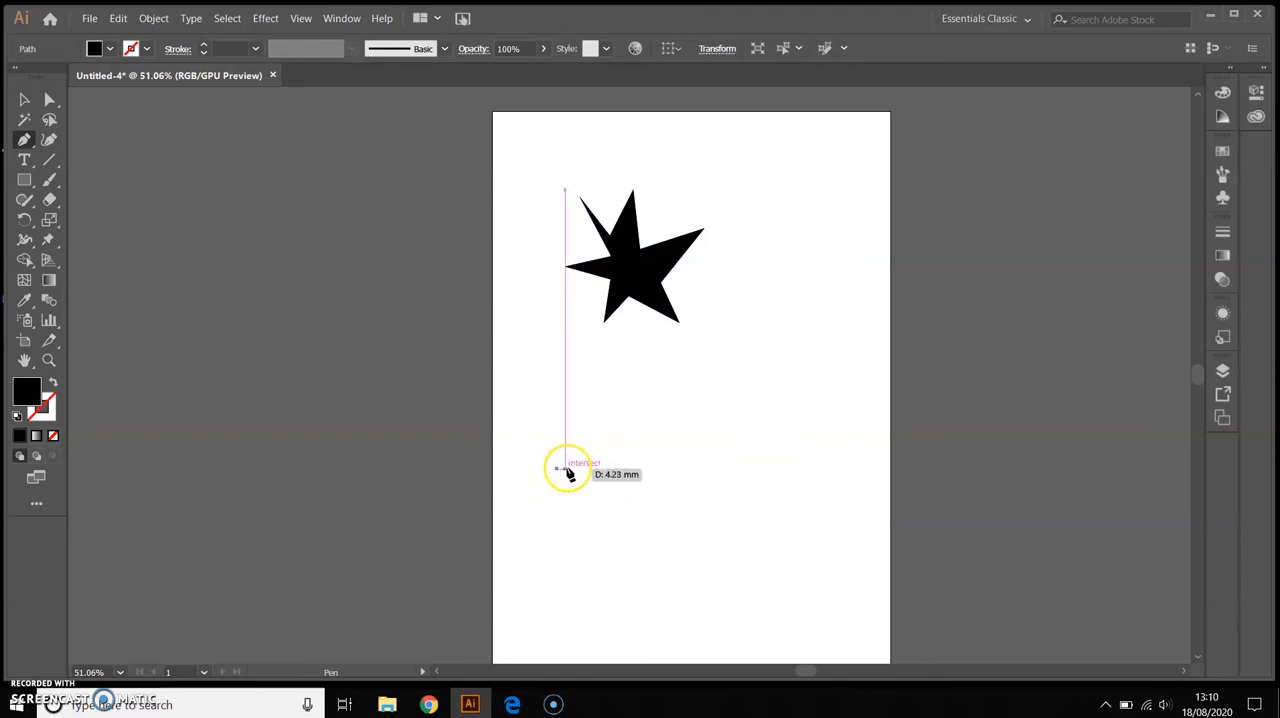
{"action": "left_click", "coordinate": [703, 412]}
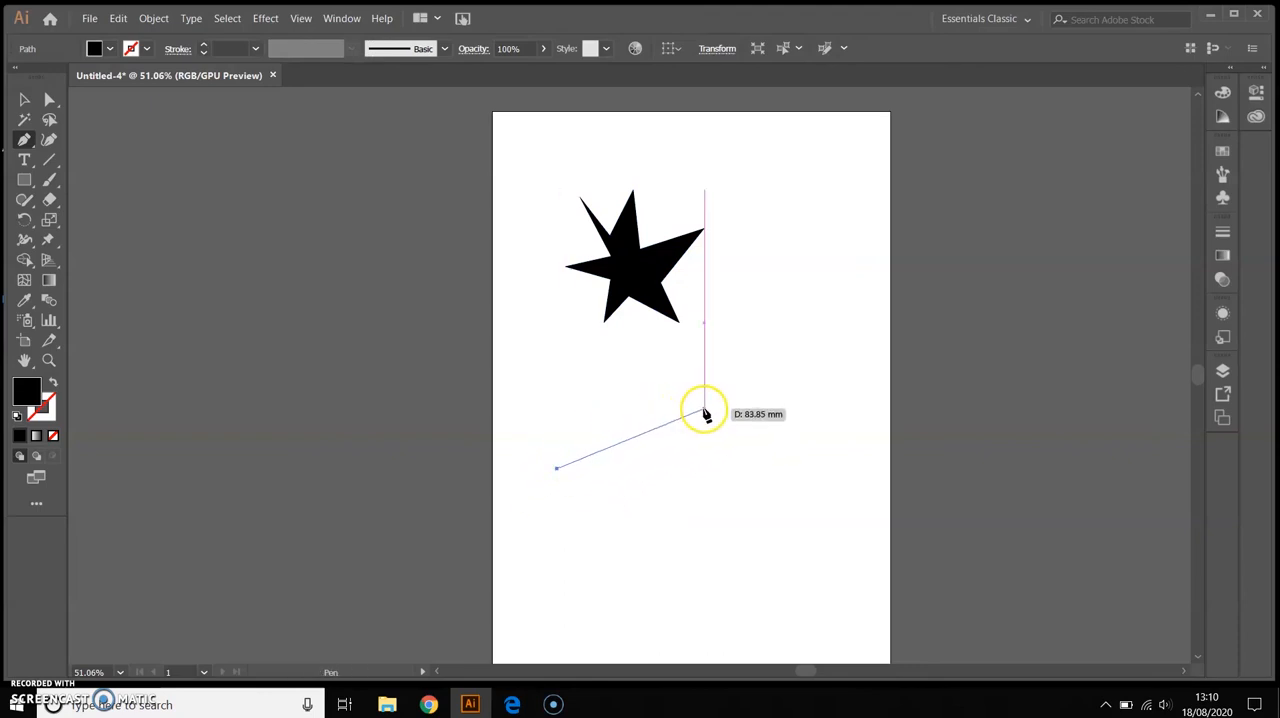
{"action": "left_click_drag", "start_coordinate": [714, 412], "coordinate": [777, 413]}
{"action": "left_click", "coordinate": [705, 413]}
{"action": "left_click", "coordinate": [557, 467]}
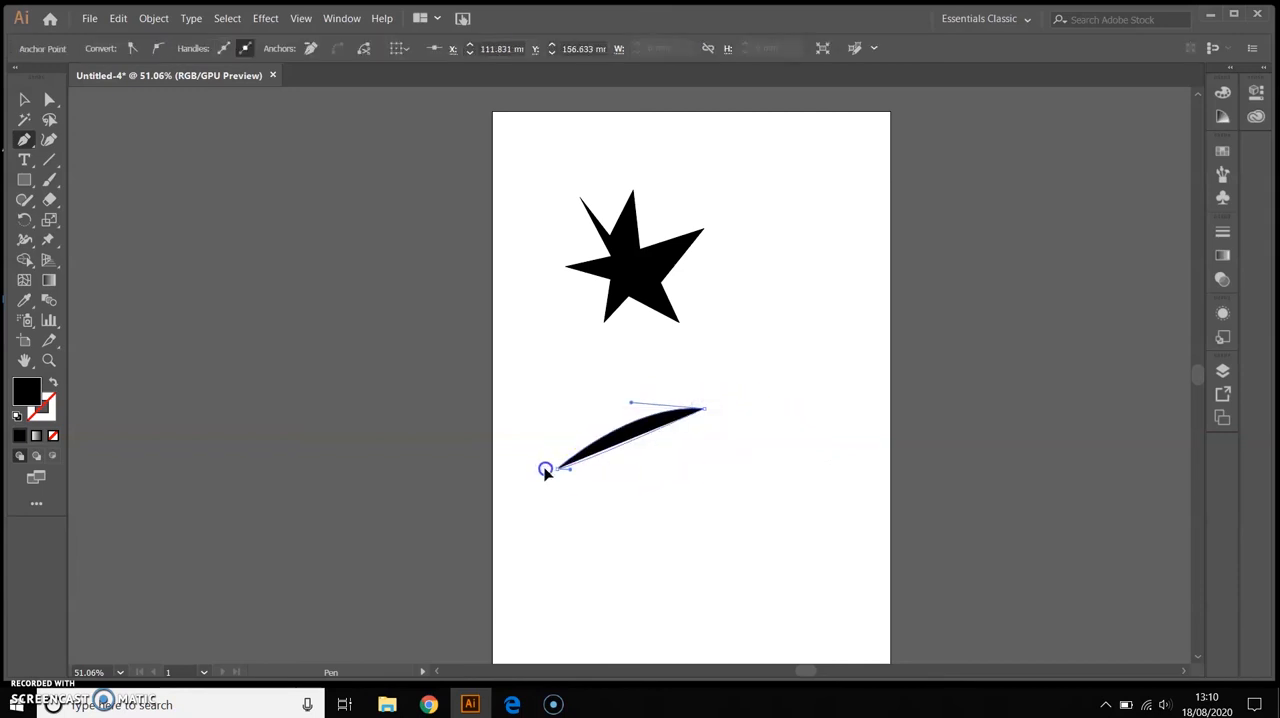
{"action": "left_click_drag", "start_coordinate": [515, 506], "coordinate": [515, 507]}
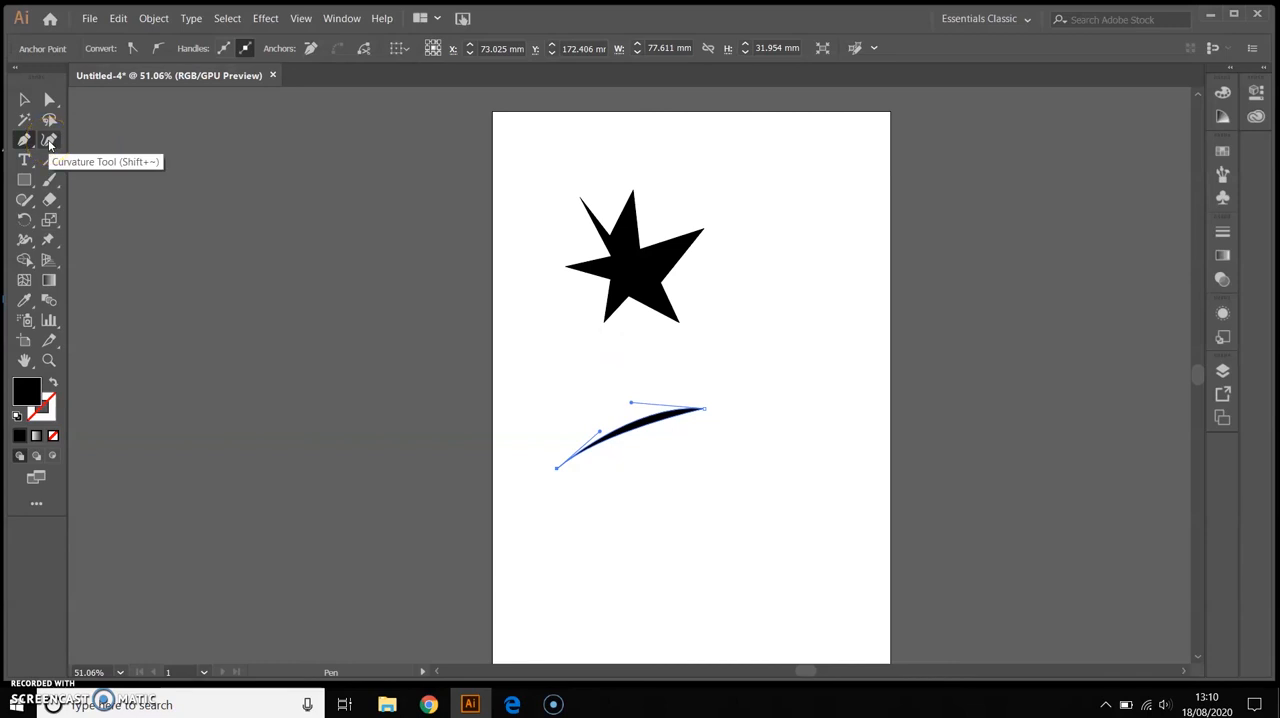
Draw a closed, roughly circular shape with four anchor points in the artboard's upper-right area using the Curvature tool
{"action": "left_click", "coordinate": [49, 141]}
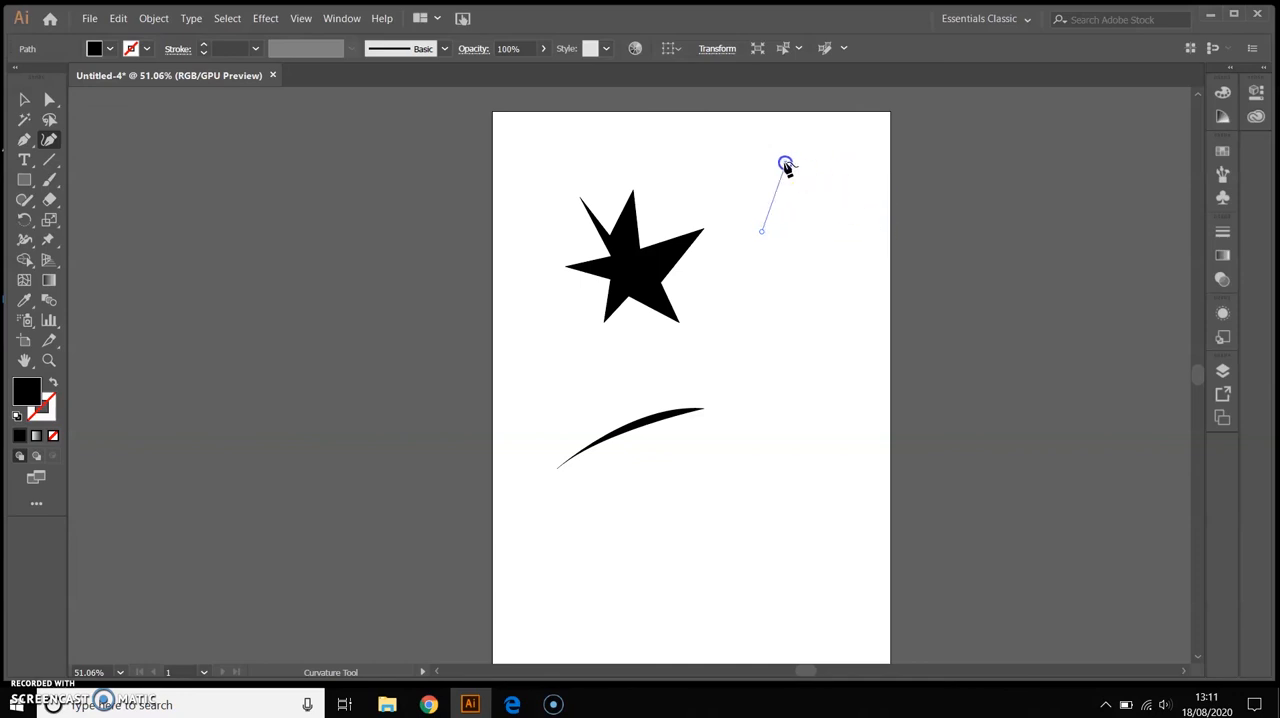
{"action": "left_click", "coordinate": [785, 163]}
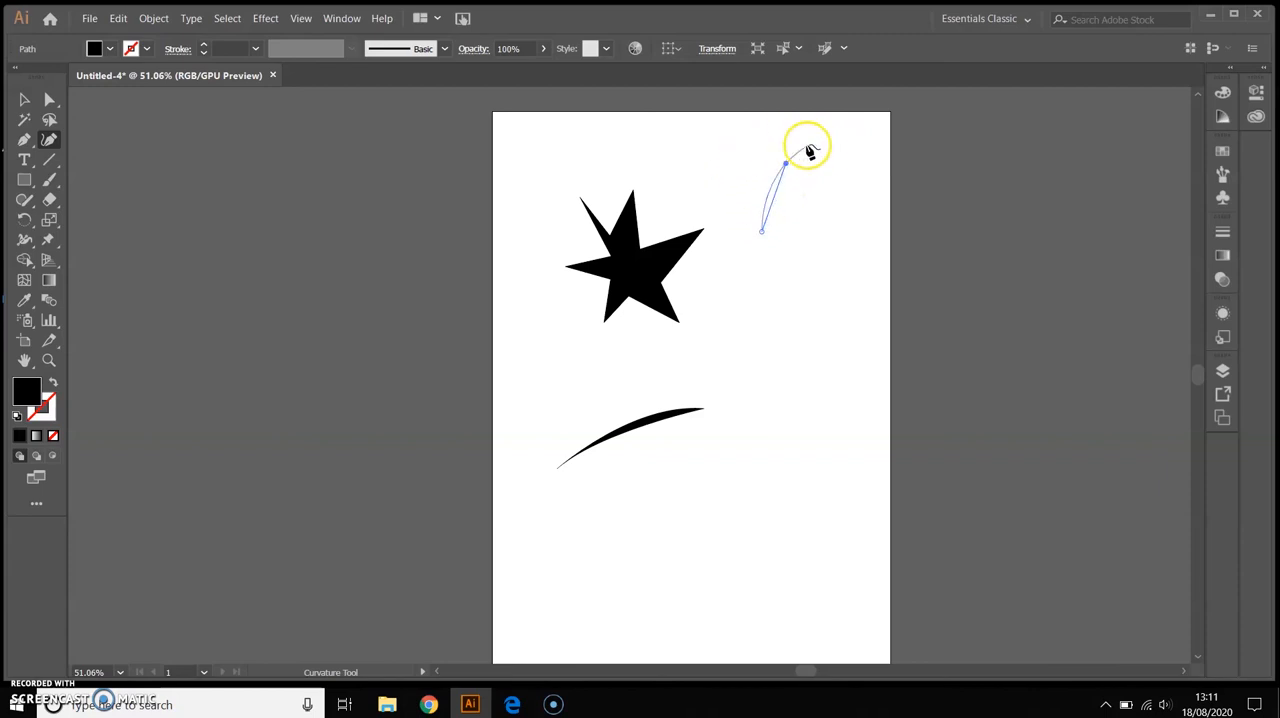
{"action": "left_click", "coordinate": [853, 172]}
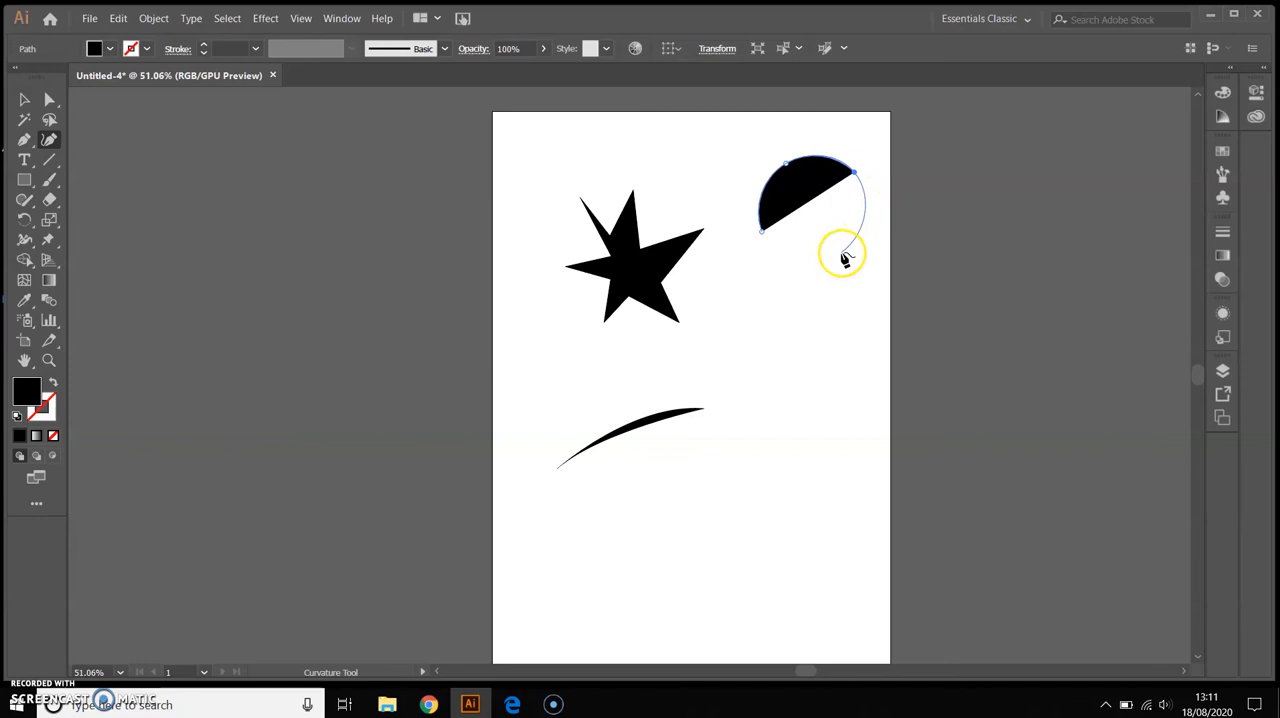
{"action": "left_click", "coordinate": [843, 252]}
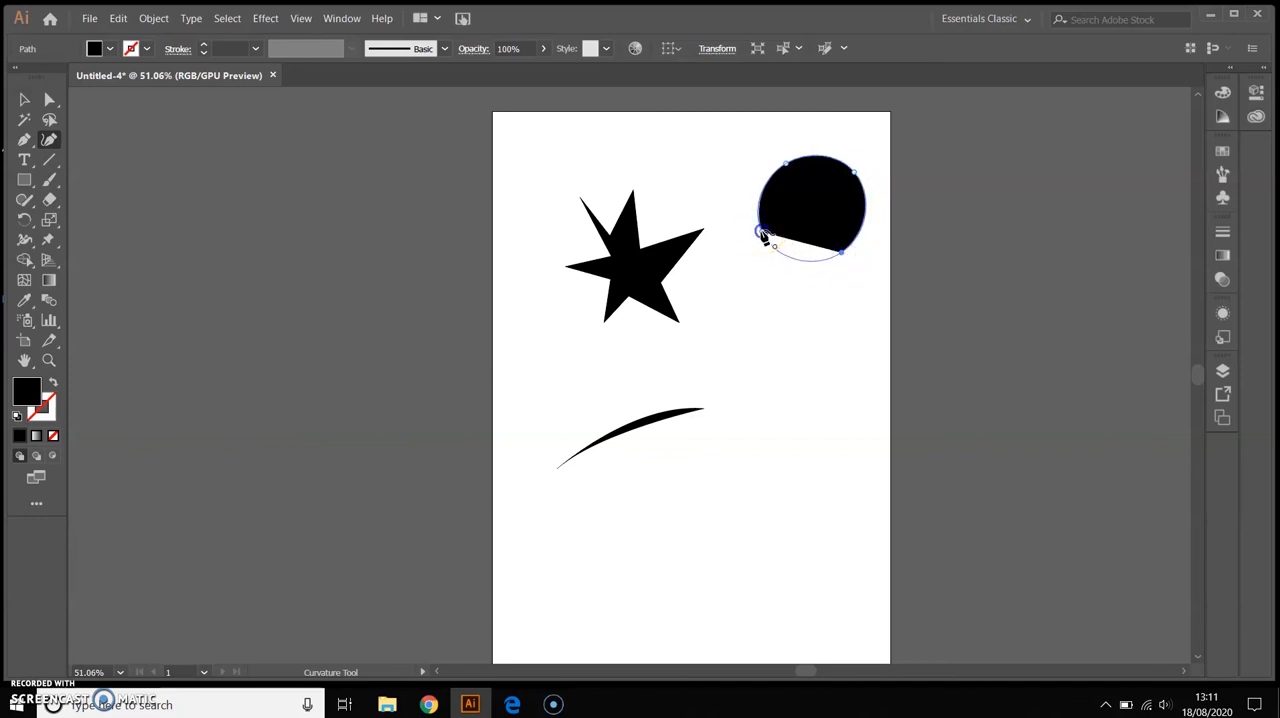
{"action": "left_click", "coordinate": [762, 232]}
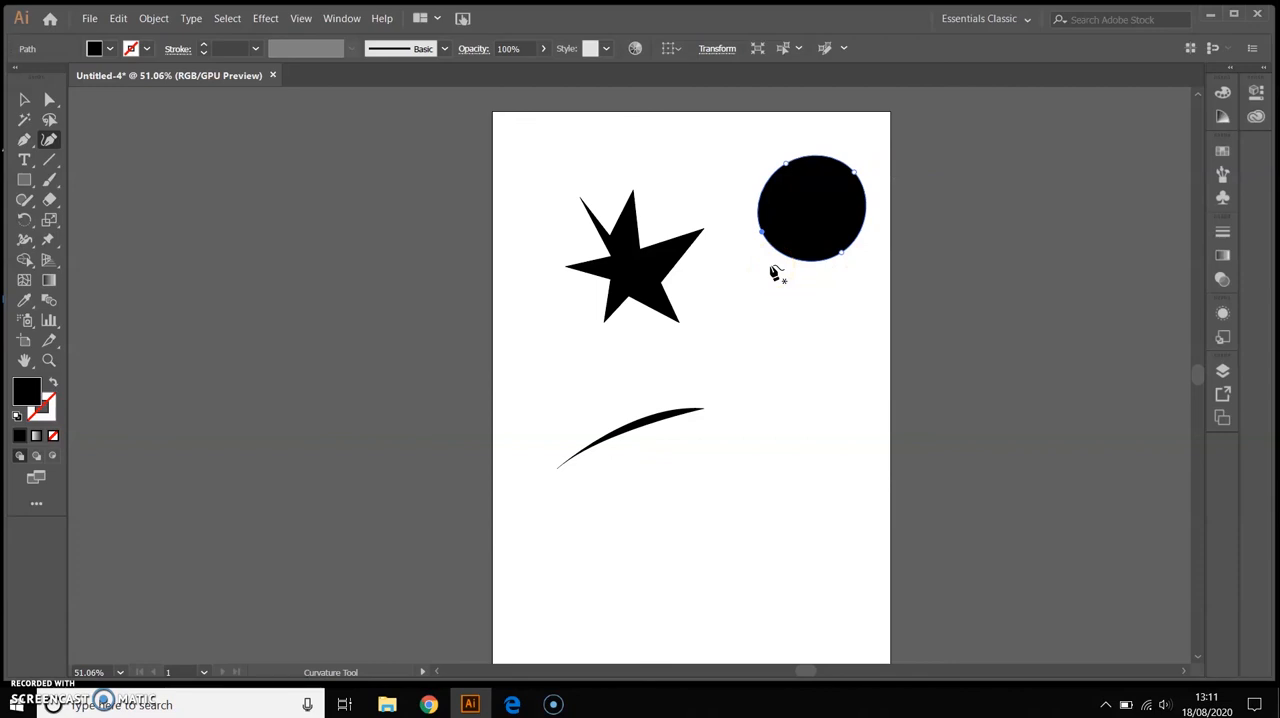
Swap the circle's fill and stroke so it has a black outline and no fill, and deselect it
{"action": "left_click", "coordinate": [54, 386]}
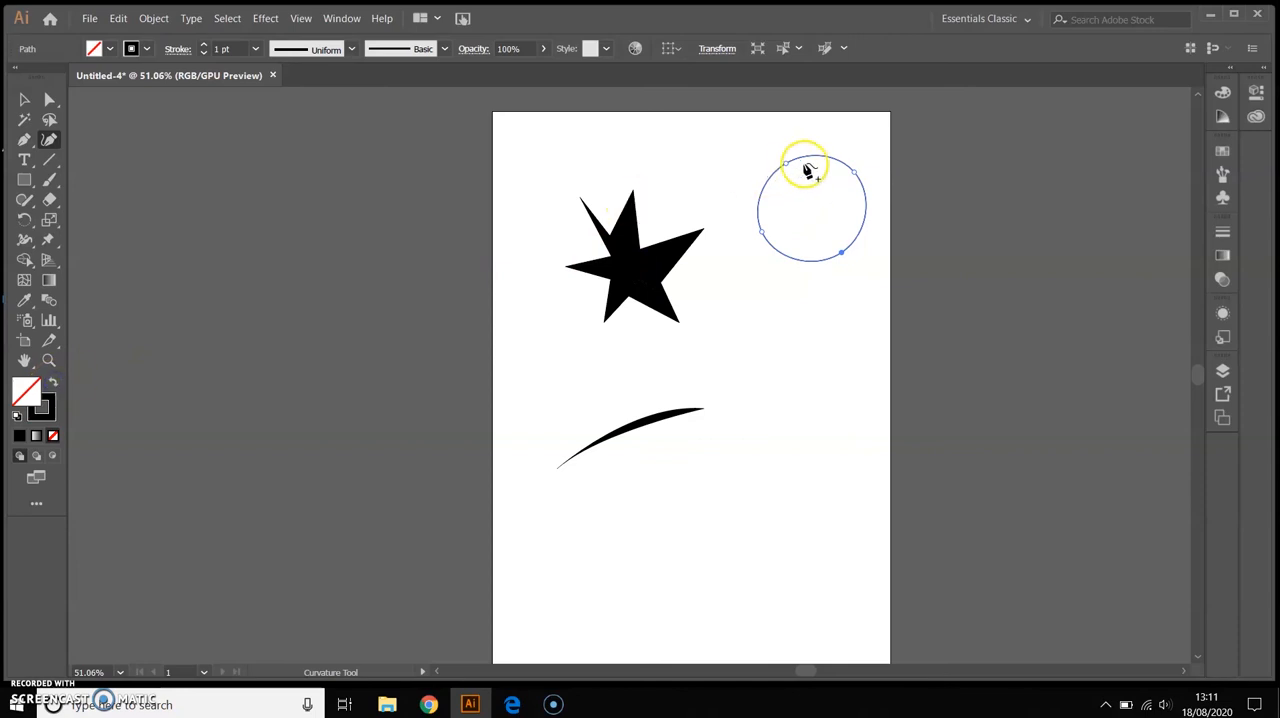
{"action": "key", "text": "v"}
{"action": "left_click", "coordinate": [827, 288]}
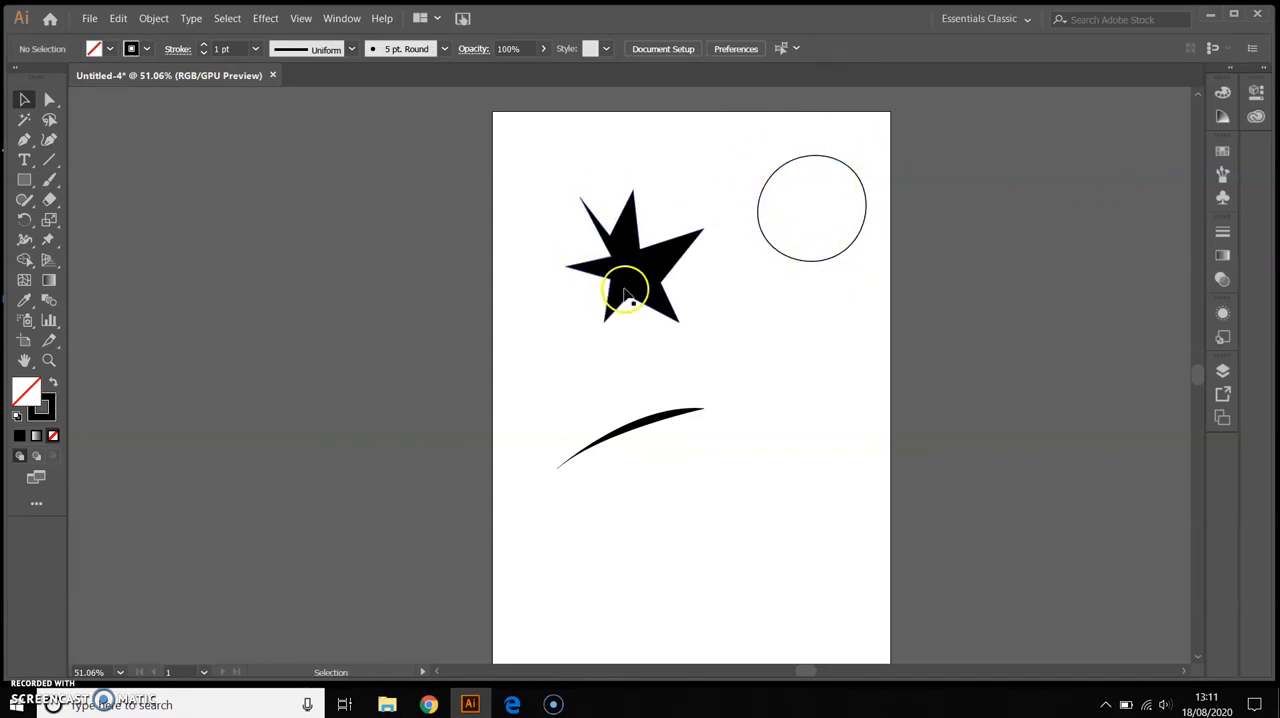
Fill the black star with pink E23768 and deselect it
{"action": "left_click", "coordinate": [648, 276]}
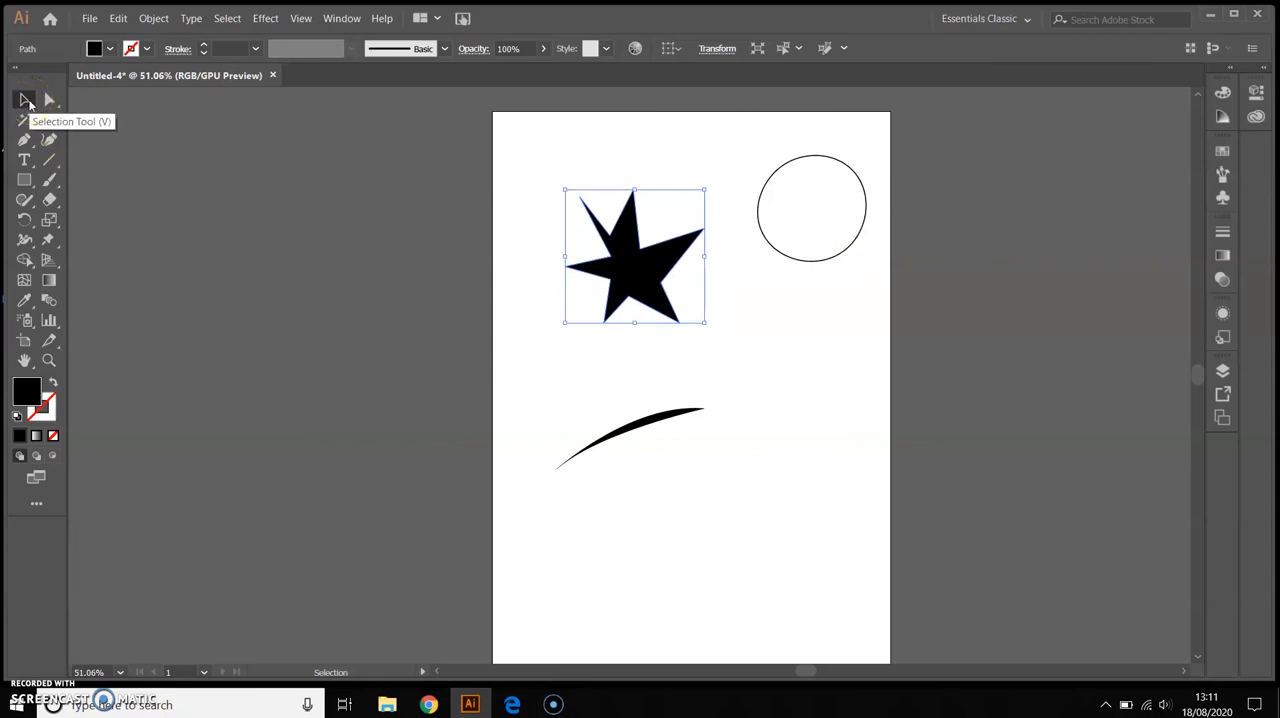
{"action": "left_click", "coordinate": [27, 396]}
{"action": "double_click", "coordinate": [27, 396]}
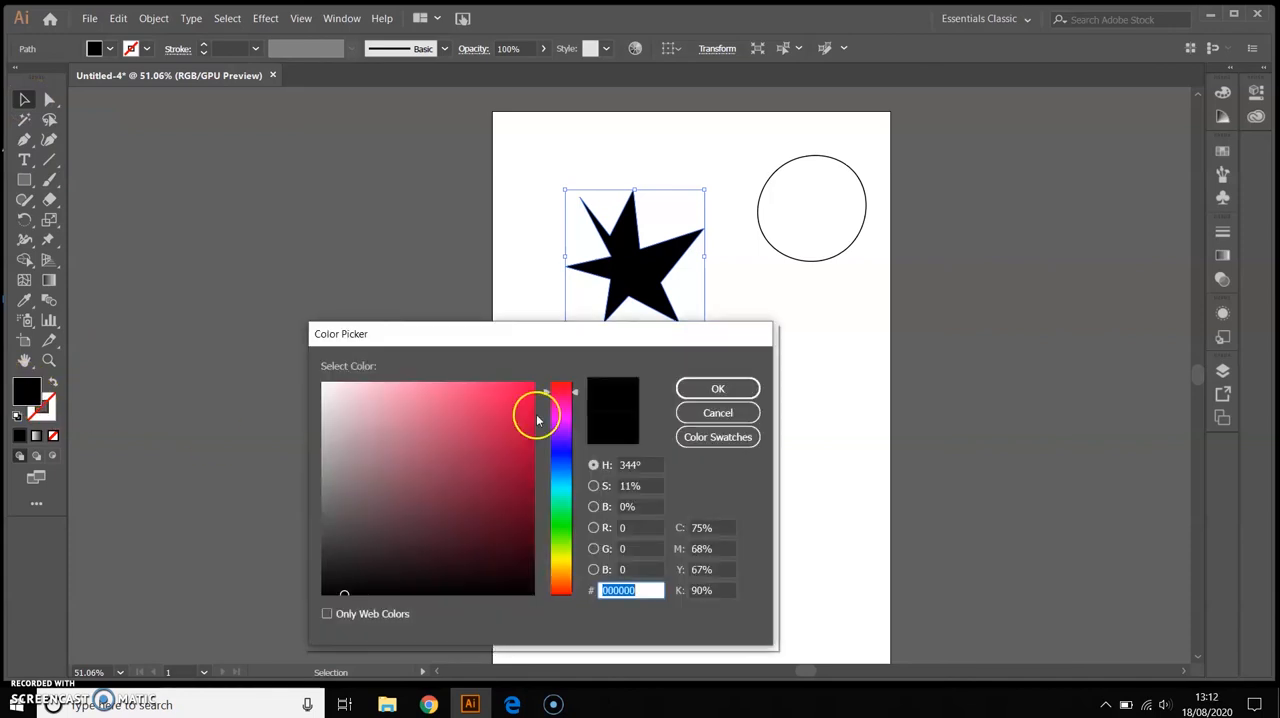
{"action": "left_click", "coordinate": [460, 425]}
{"action": "left_click", "coordinate": [740, 386]}
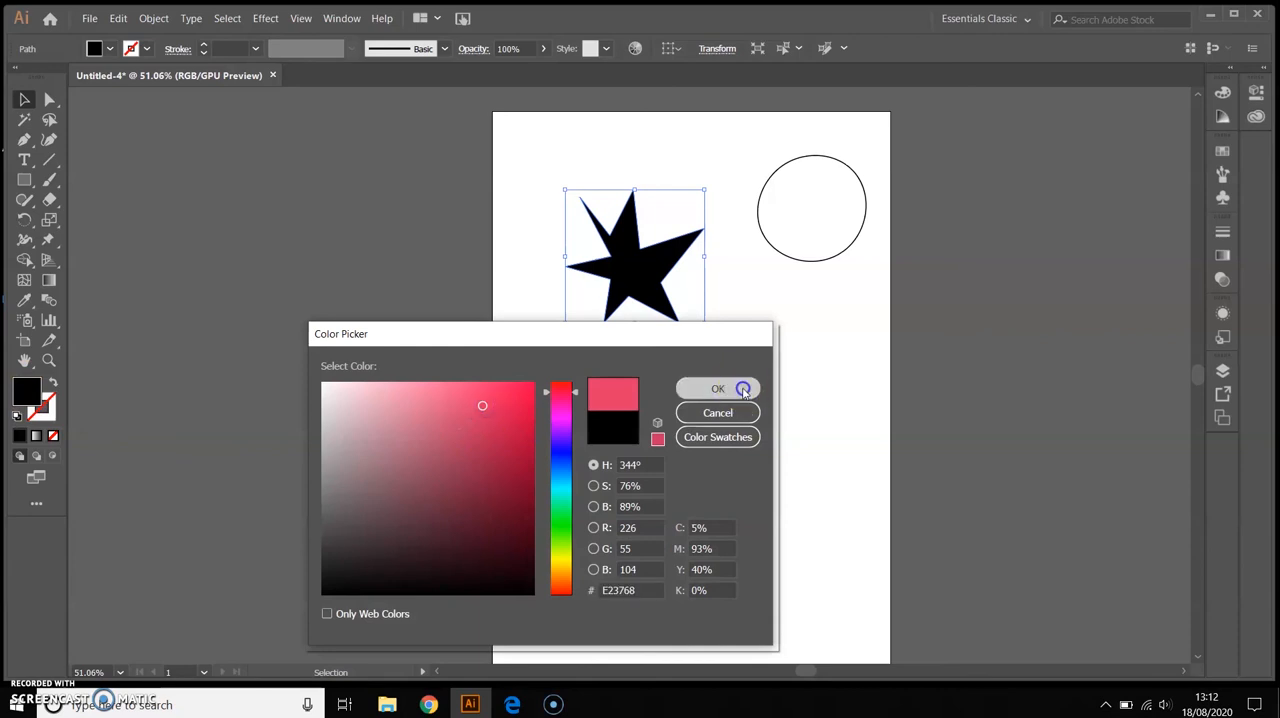
{"action": "left_click", "coordinate": [869, 354]}
{"action": "left_click", "coordinate": [280, 180]}
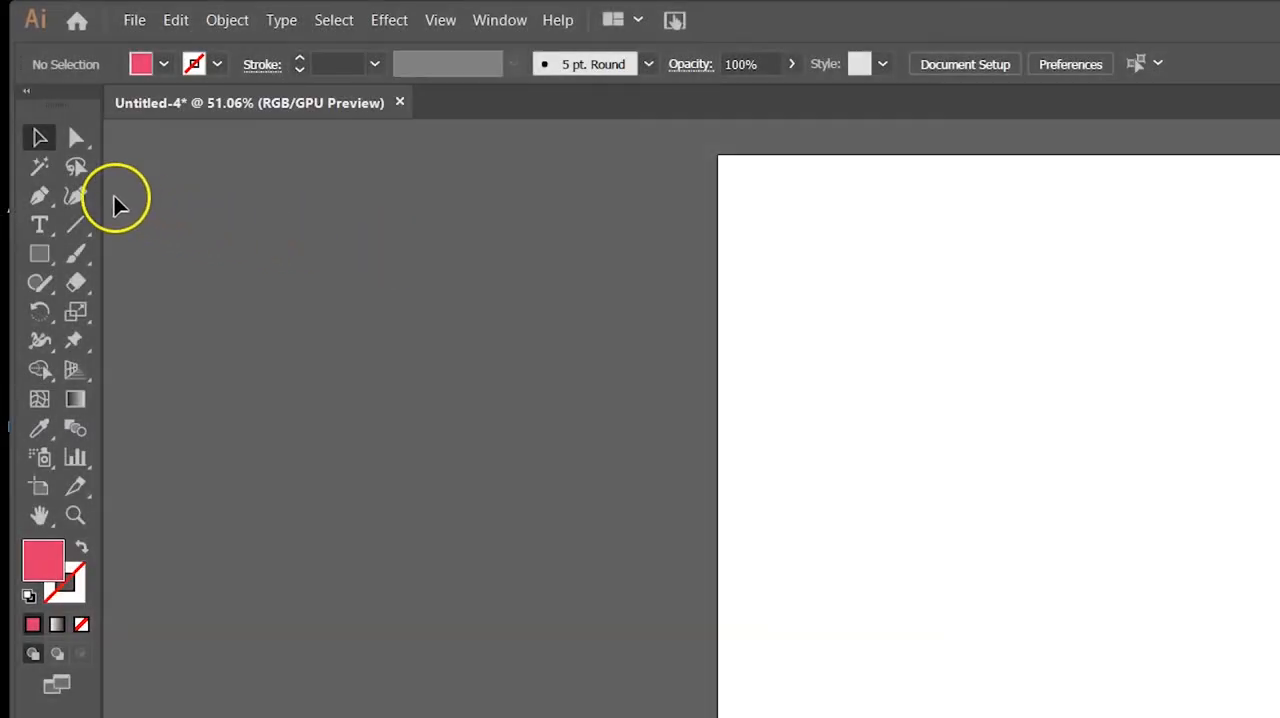
Try the Spiral tool with one spiral over the artboard's upper-left corner and delete it
{"action": "left_click", "coordinate": [79, 229]}
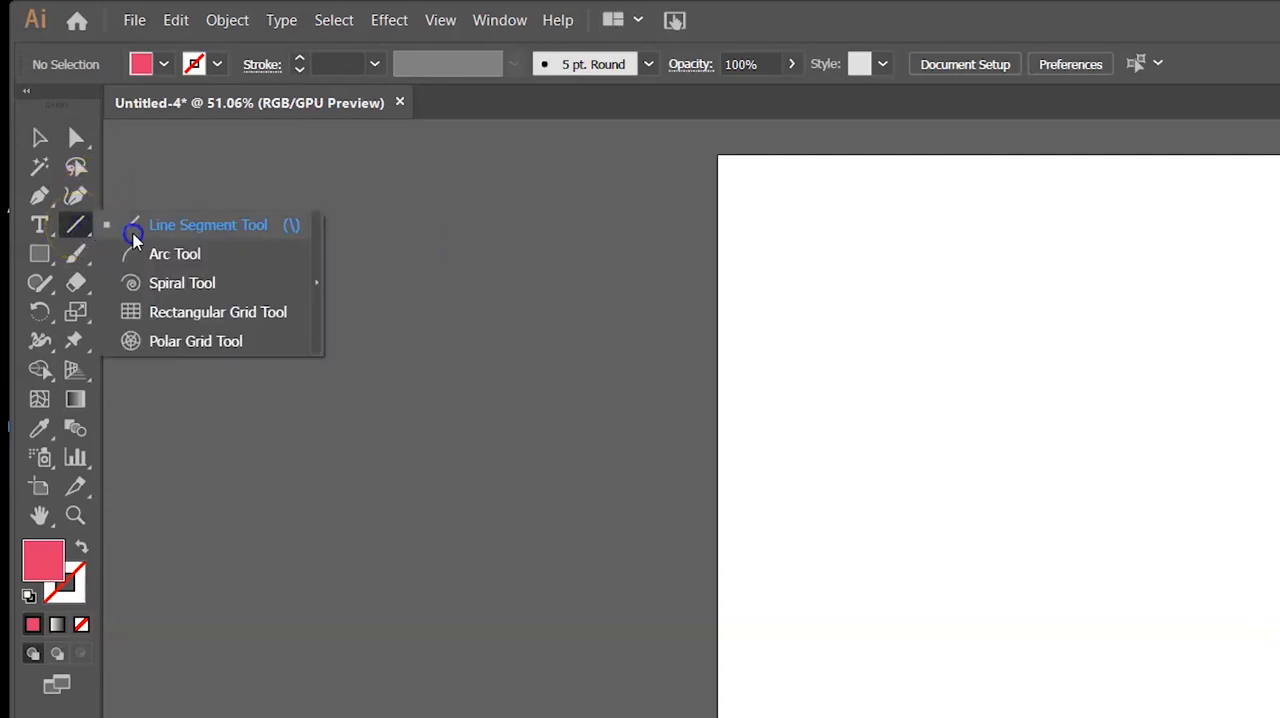
{"action": "left_click", "coordinate": [183, 290]}
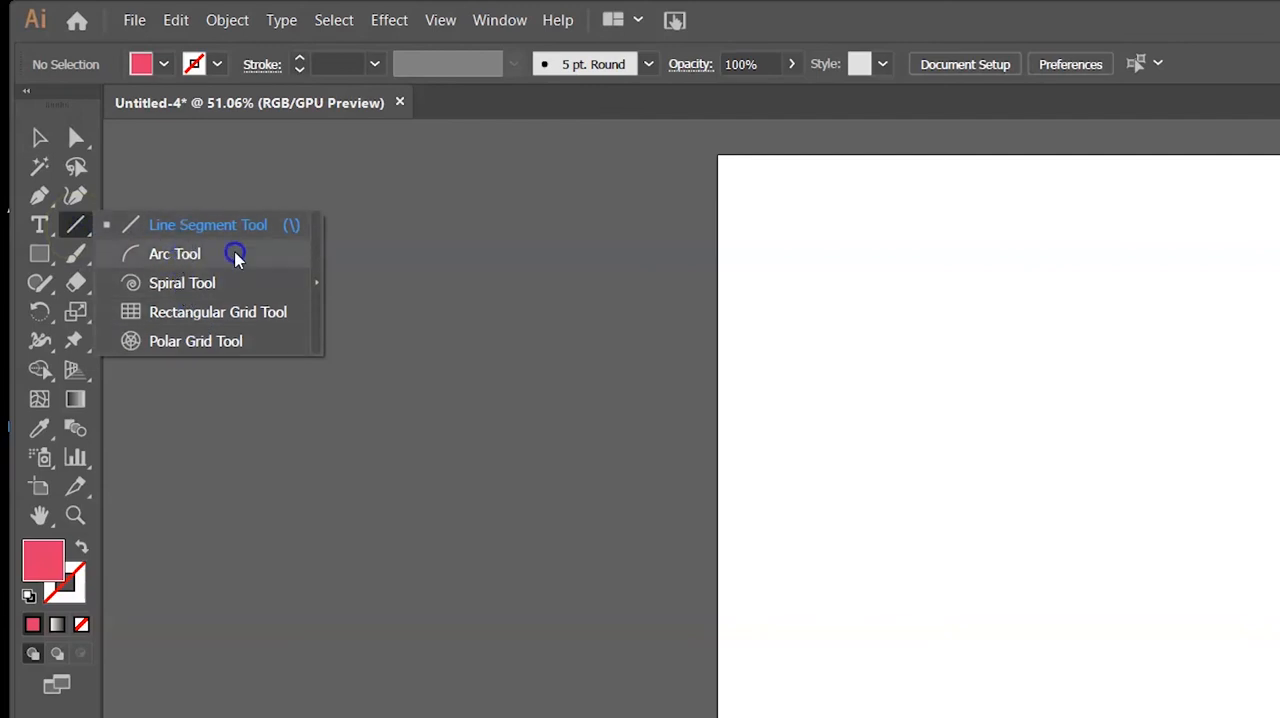
{"action": "left_click", "coordinate": [231, 284]}
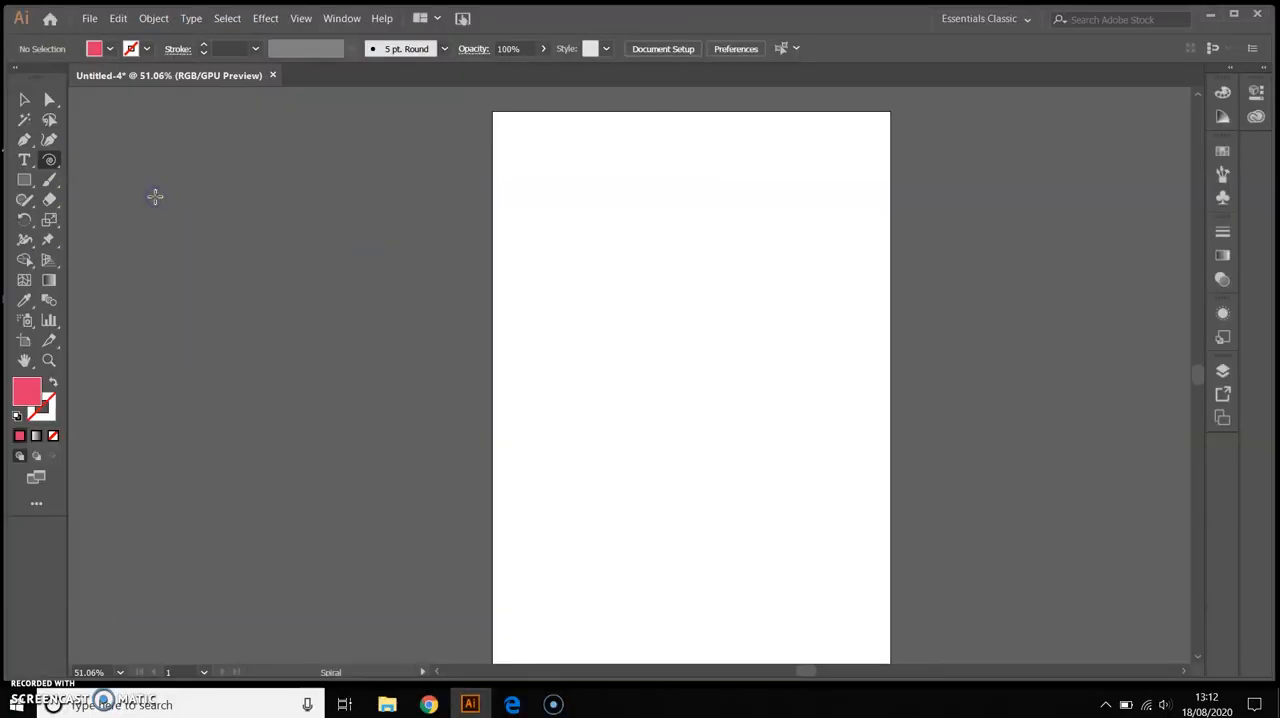
{"action": "left_click_drag", "start_coordinate": [540, 143], "coordinate": [613, 229]}
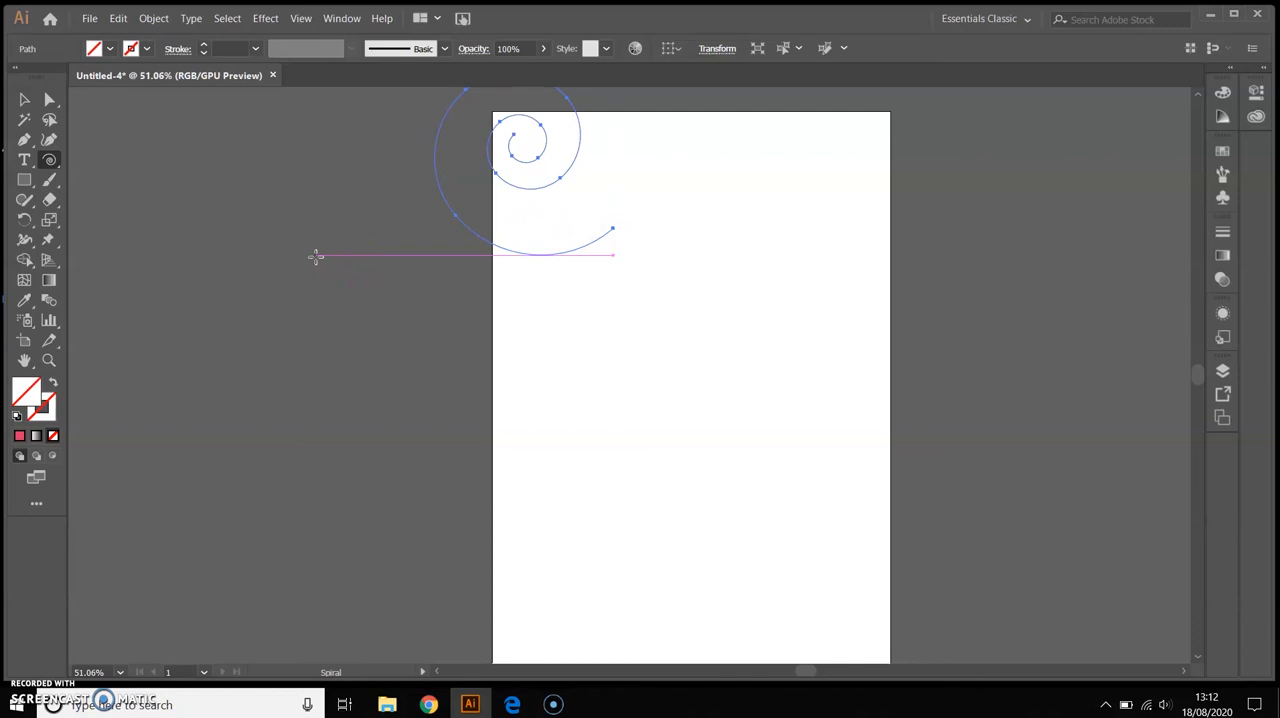
{"action": "key", "text": "Delete"}
Activate the Line Segment tool and set the stroke color to black, 000000
{"action": "left_click", "coordinate": [49, 160]}
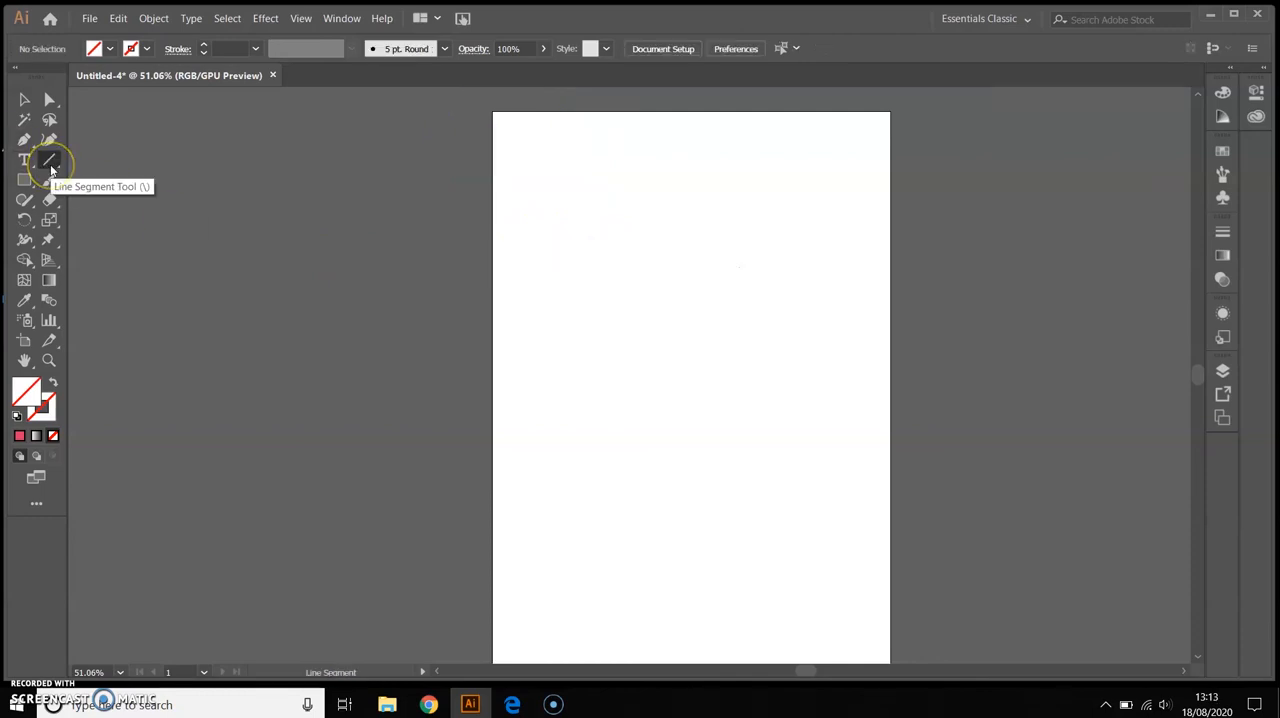
{"action": "left_click", "coordinate": [45, 160]}
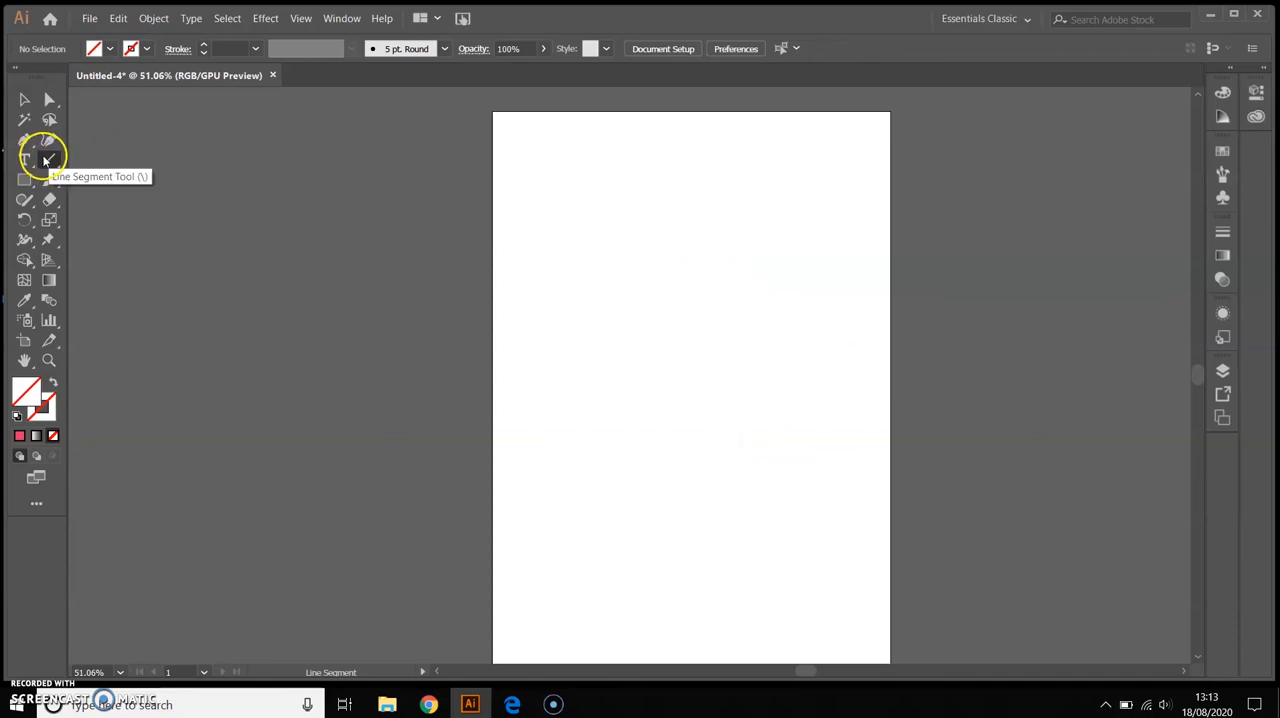
{"action": "double_click", "coordinate": [48, 406]}
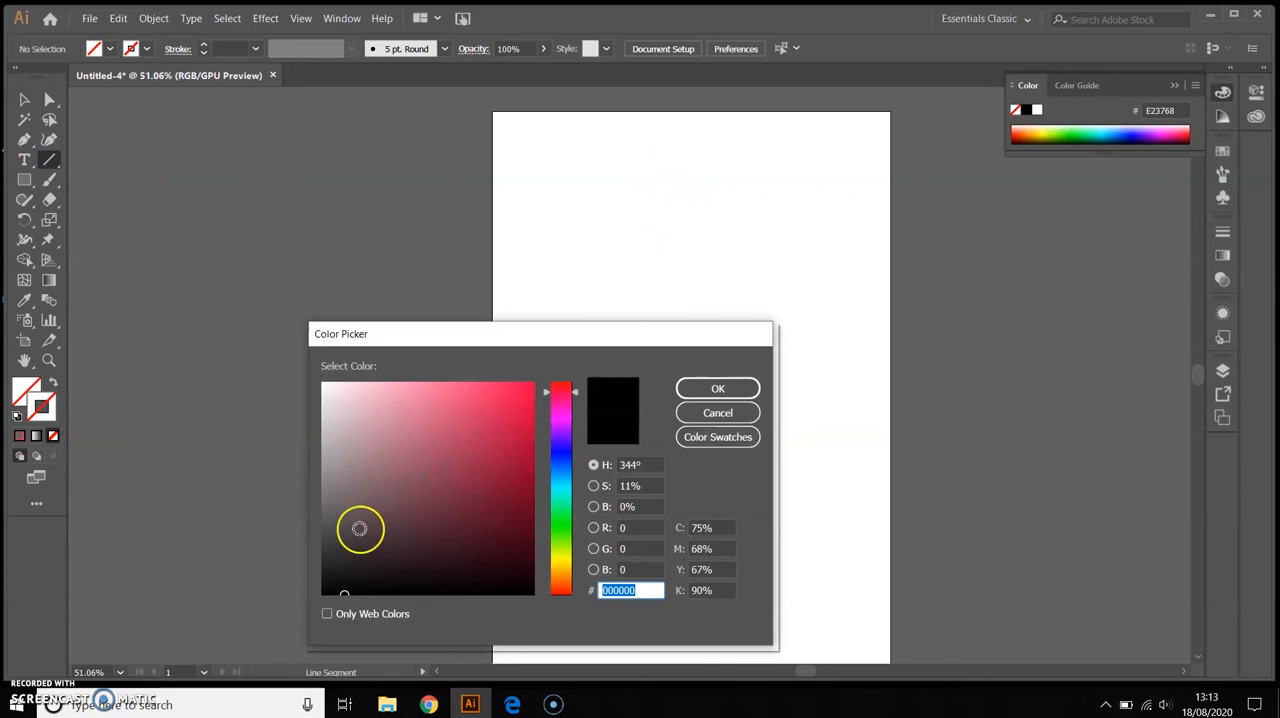
{"action": "left_click", "coordinate": [717, 388]}
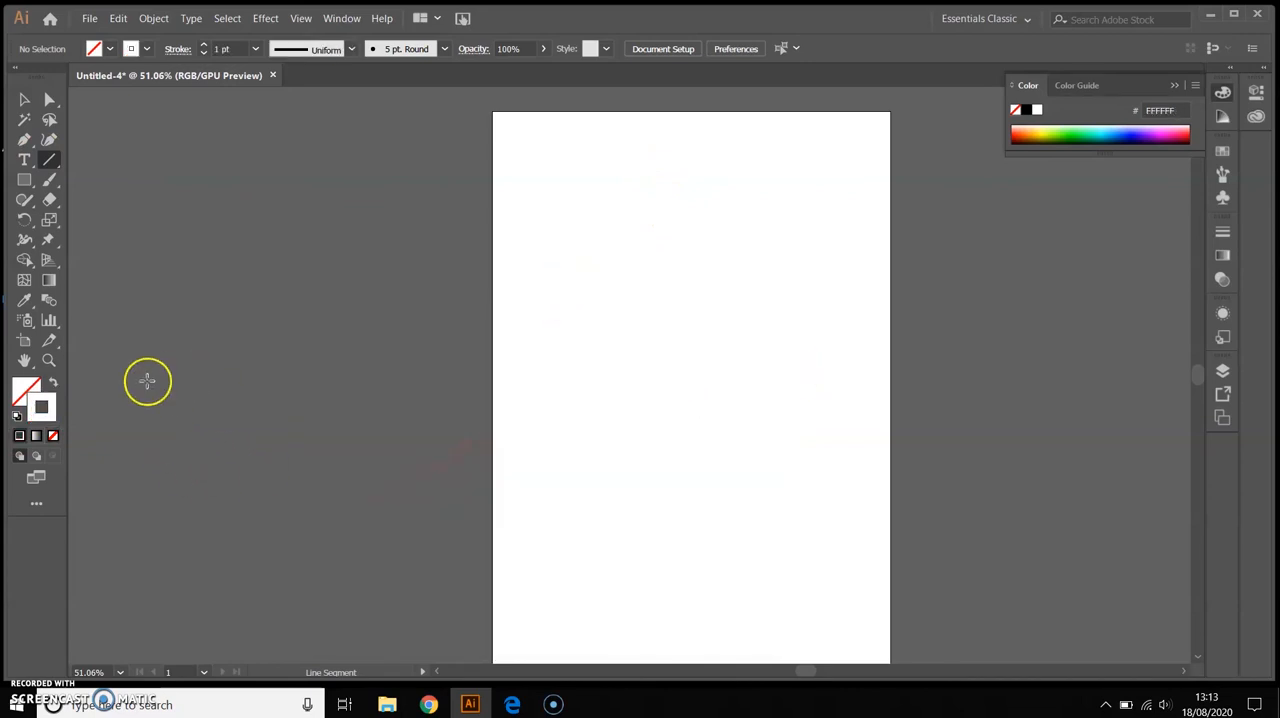
{"action": "double_click", "coordinate": [48, 407]}
{"action": "left_click_drag", "start_coordinate": [349, 391], "coordinate": [325, 599]}
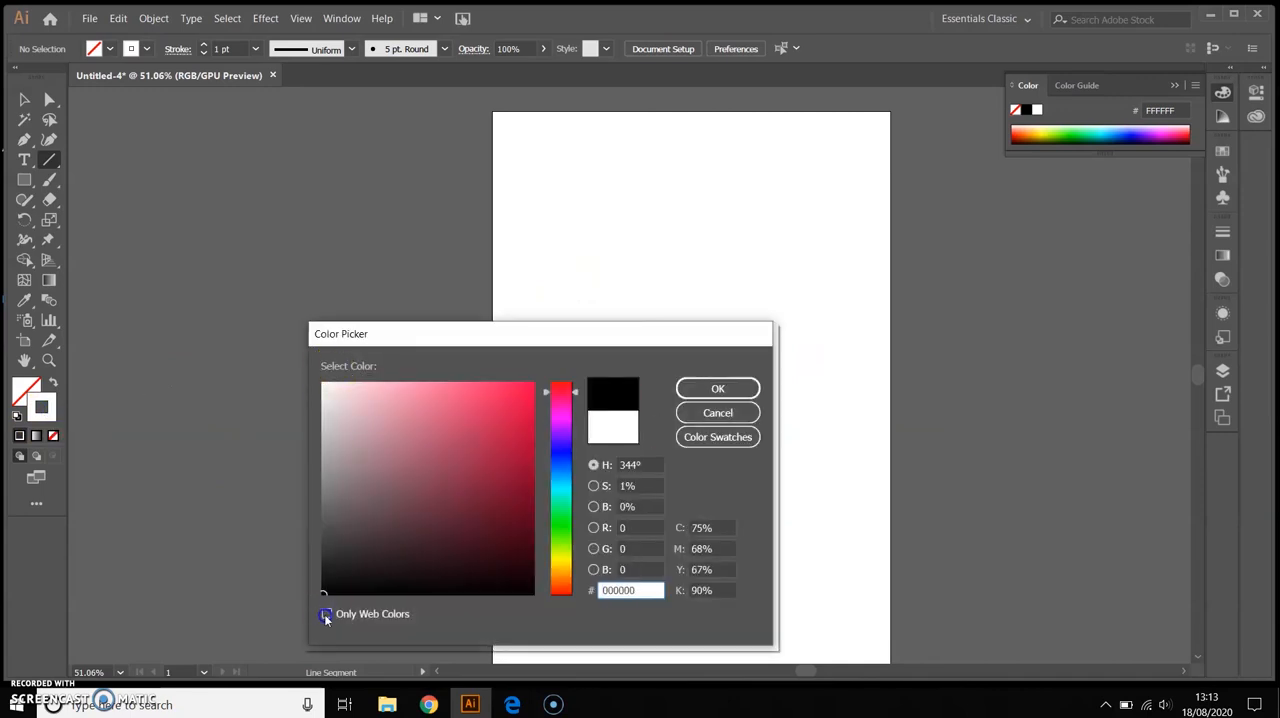
{"action": "left_click", "coordinate": [745, 390]}
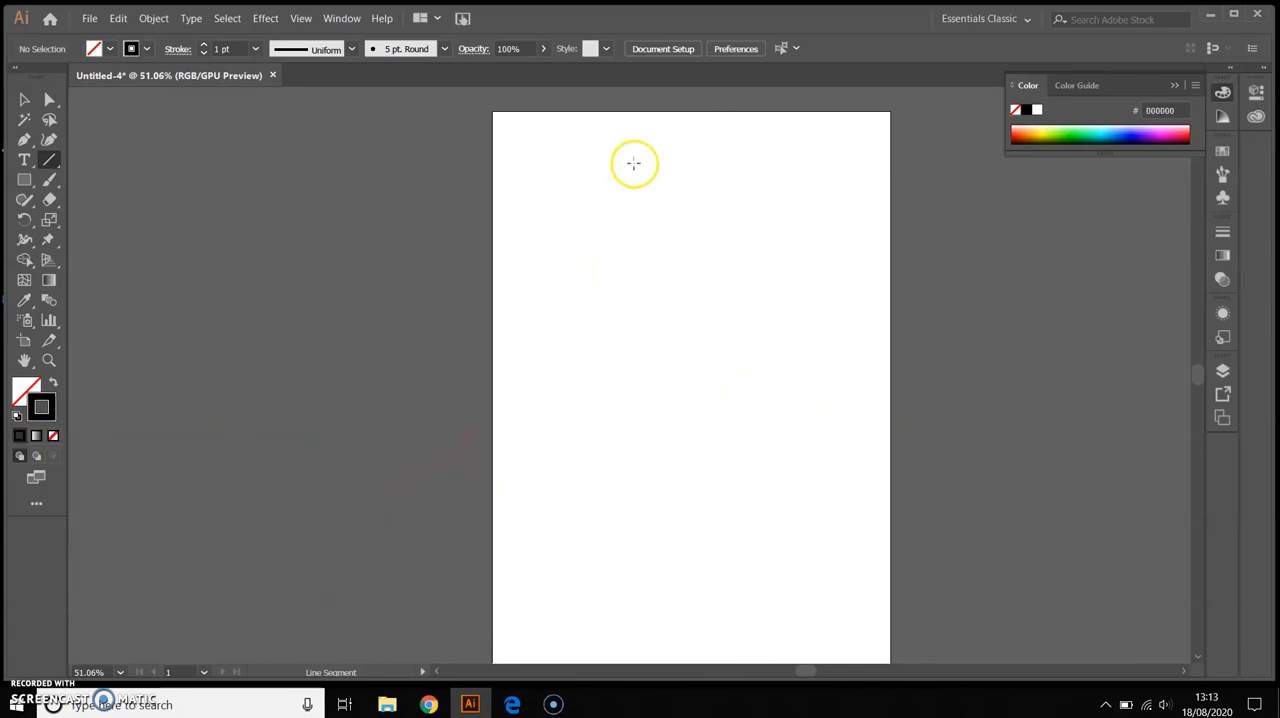
Draw three black line segments forming a large triangle in the artboard's upper half
{"action": "left_click_drag", "start_coordinate": [634, 163], "coordinate": [841, 353]}
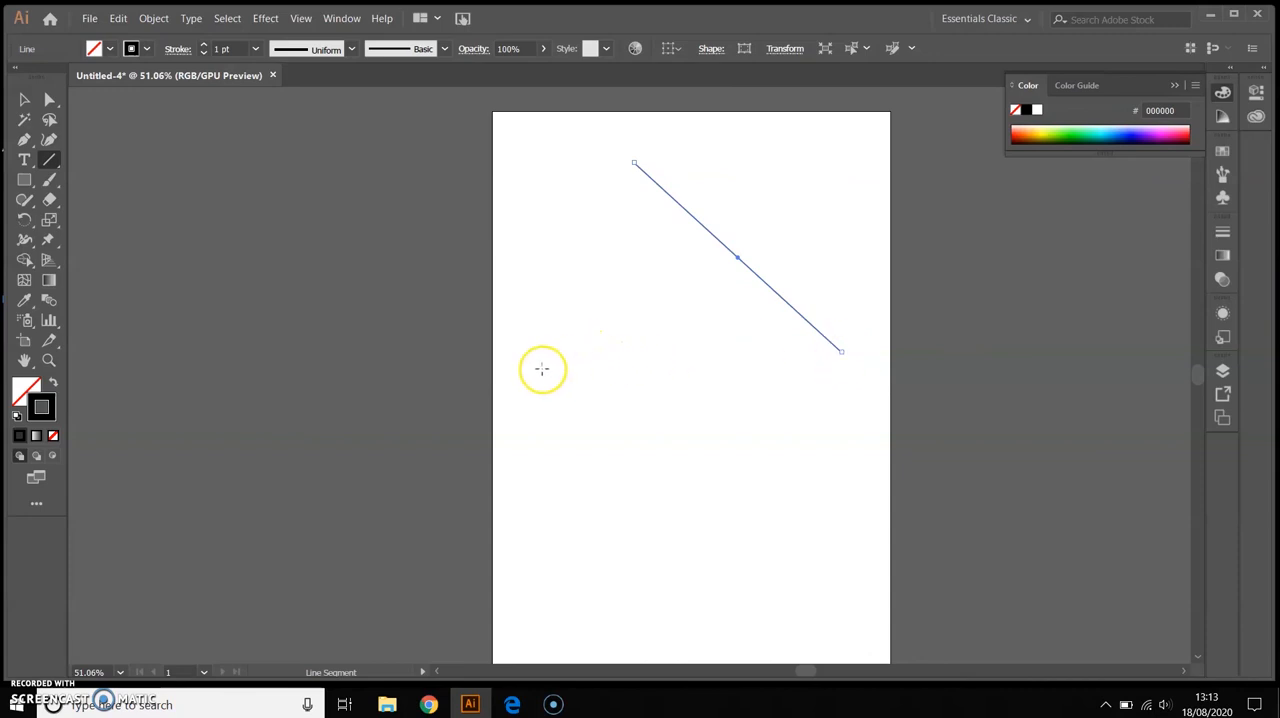
{"action": "left_click_drag", "start_coordinate": [539, 367], "coordinate": [845, 351]}
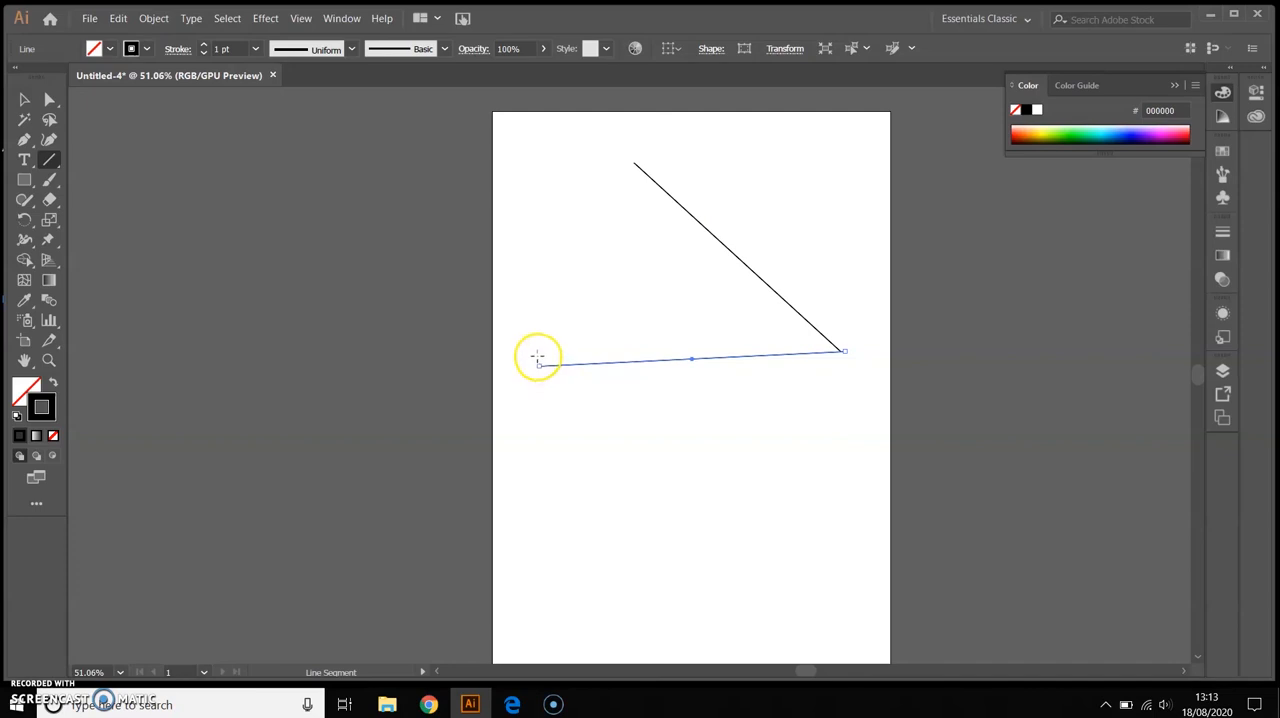
{"action": "left_click_drag", "start_coordinate": [538, 358], "coordinate": [634, 161]}
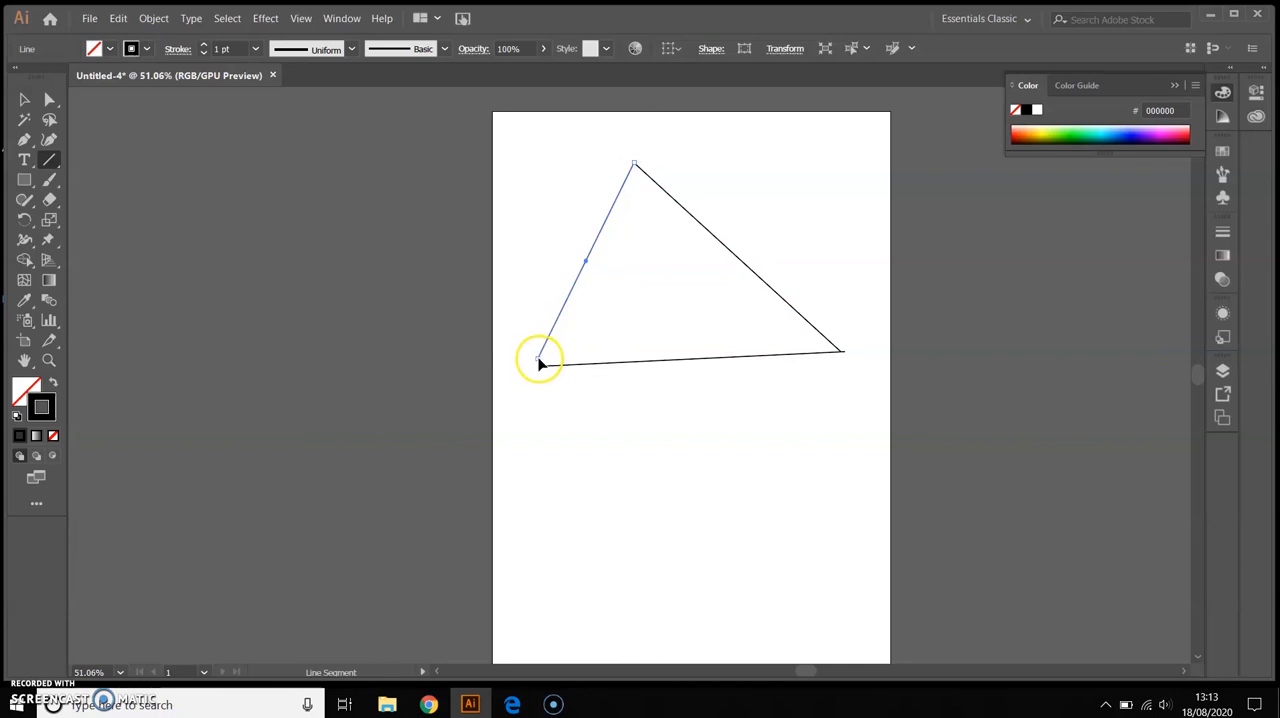
Adjust the lower end of the triangle's left side to meet the left end of its base line
{"action": "left_click", "coordinate": [25, 100]}
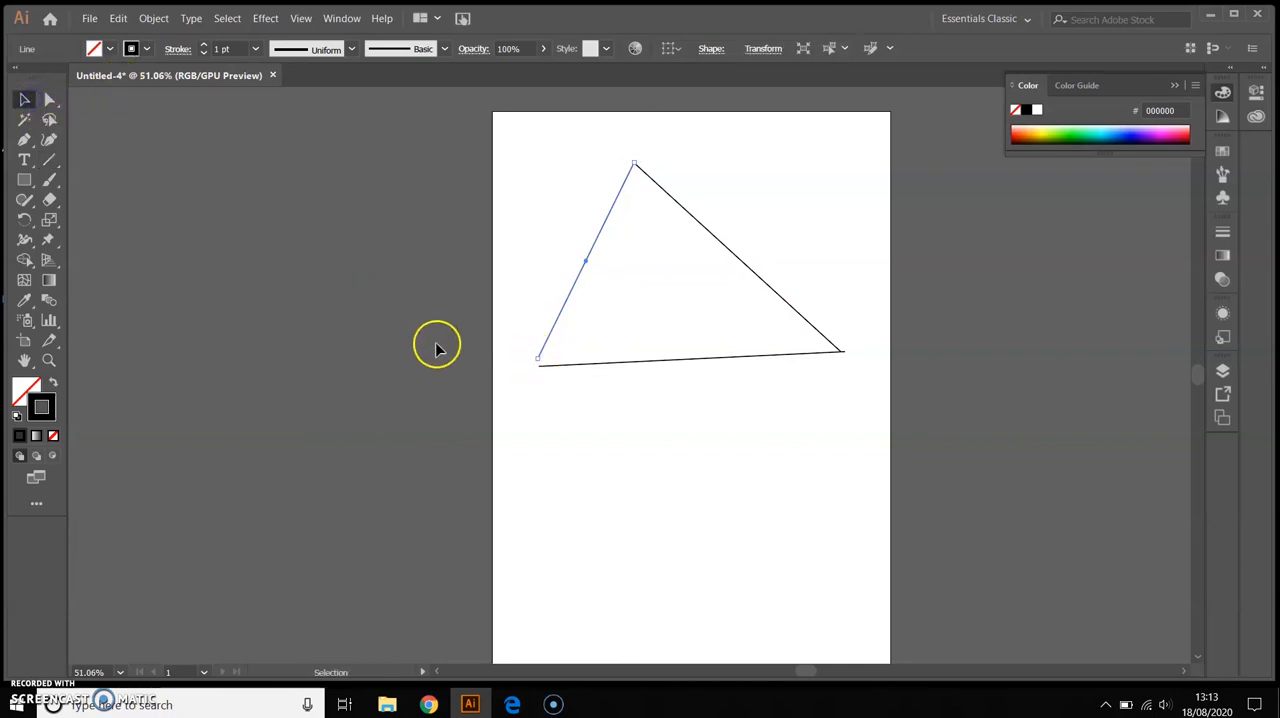
{"action": "mouse_move", "coordinate": [540, 361]}
{"action": "left_mouse_down"}
{"action": "mouse_move", "coordinate": [574, 358]}
{"action": "mouse_move", "coordinate": [528, 345]}
{"action": "left_mouse_up"}
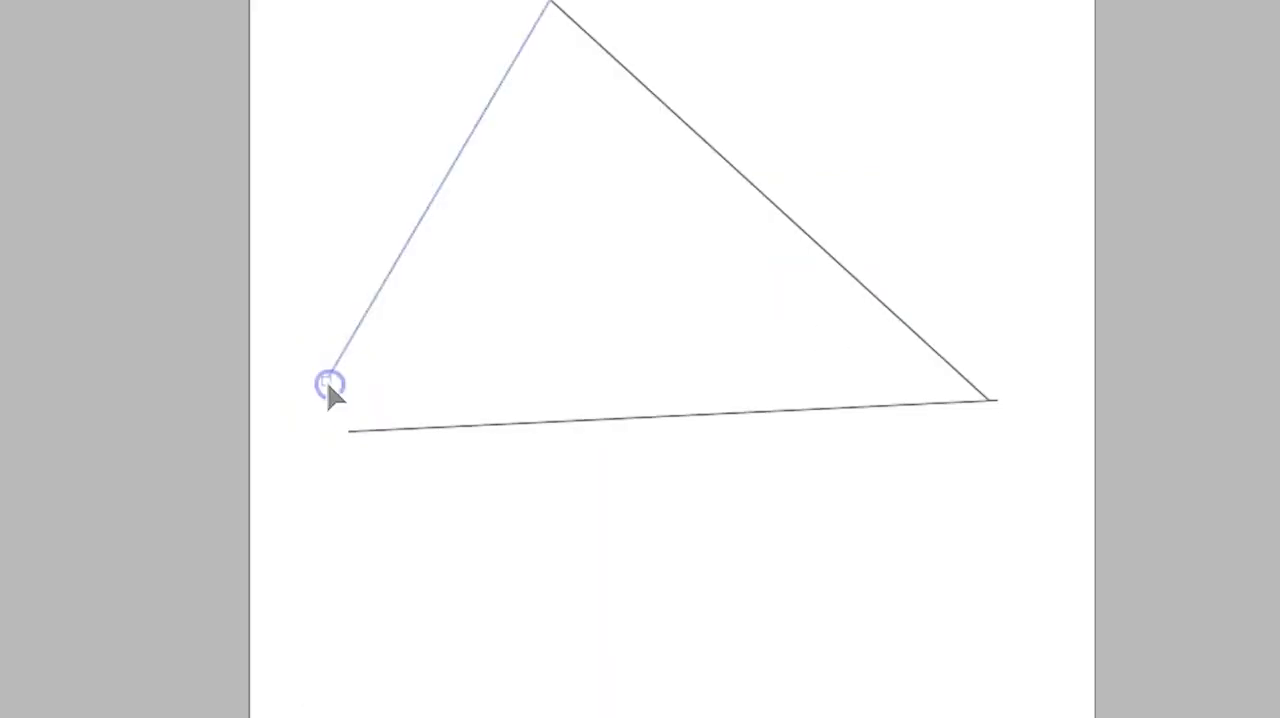
{"action": "left_click_drag", "start_coordinate": [531, 343], "coordinate": [540, 363]}
{"action": "mouse_move", "coordinate": [351, 437]}
{"action": "left_mouse_down"}
{"action": "mouse_move", "coordinate": [423, 495]}
{"action": "mouse_move", "coordinate": [350, 434]}
{"action": "mouse_move", "coordinate": [391, 500]}
{"action": "mouse_move", "coordinate": [354, 437]}
{"action": "left_mouse_up"}
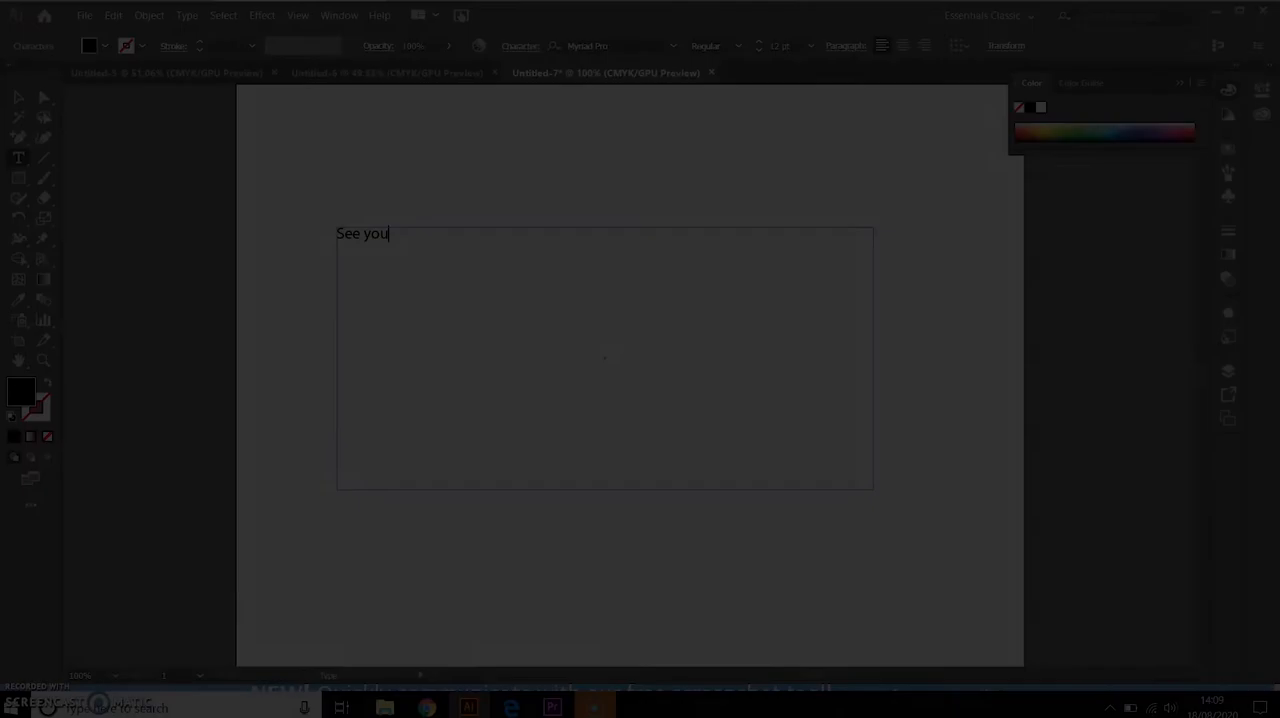
Complete the text as "See you next time!" and format all of it in 32 pt Niagara Solid
{"action": "type", "text": "next ti"}
{"action": "key", "text": "ctrl+a"}
{"action": "left_click", "coordinate": [759, 42]}
{"action": "left_click", "coordinate": [738, 46]}
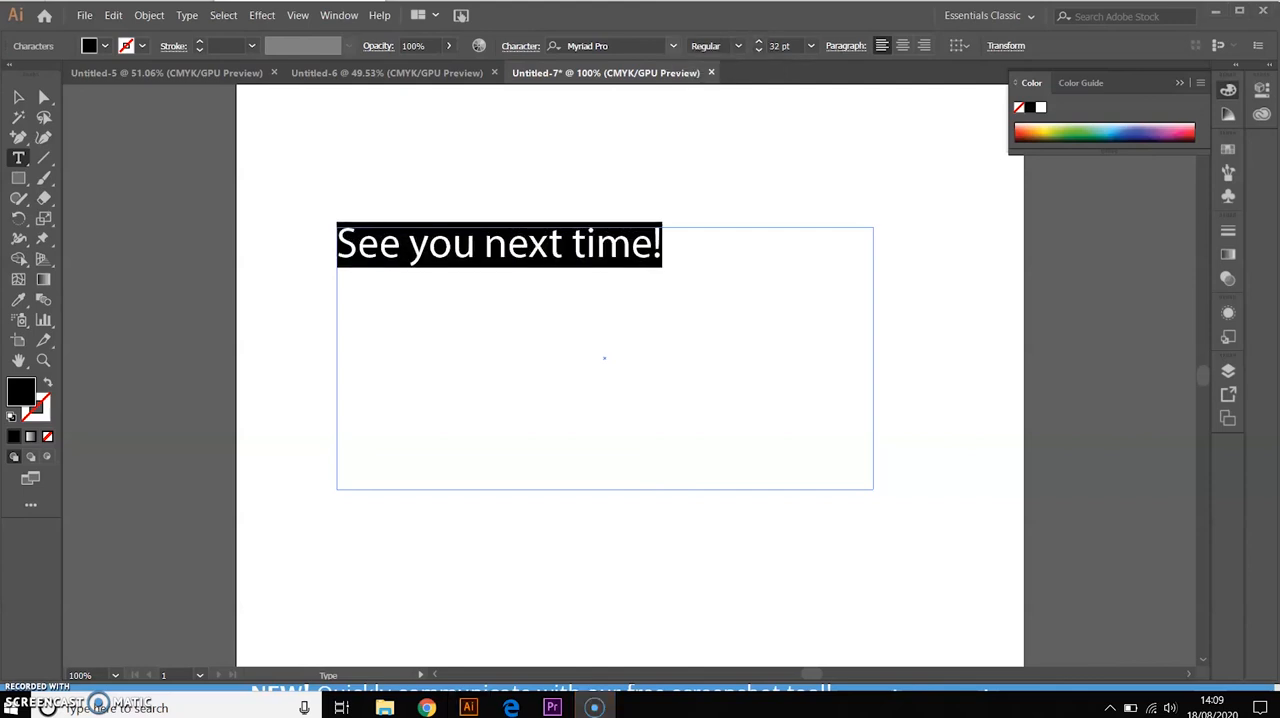
{"action": "left_click", "coordinate": [673, 46]}
{"action": "left_click", "coordinate": [673, 246]}
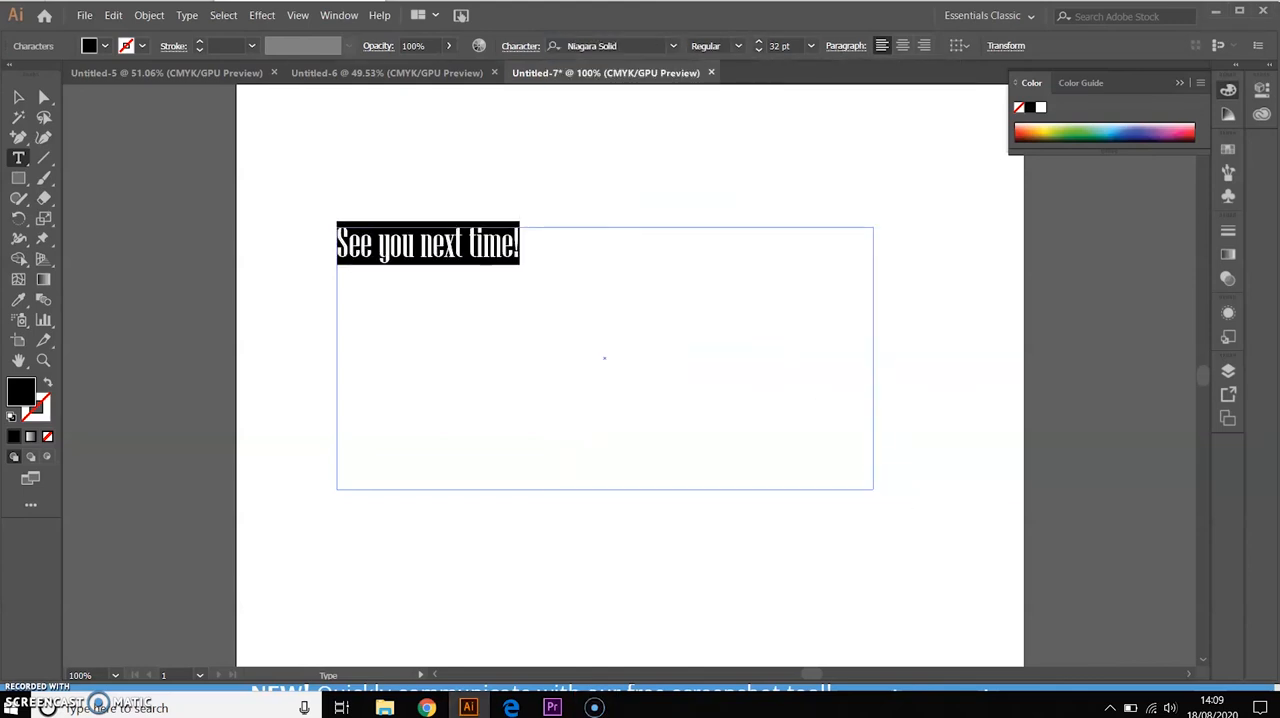
Recolor the "See you next time!" text with a blue-violet fill and deselect it
{"action": "double_click", "coordinate": [21, 391]}
{"action": "left_click_drag", "start_coordinate": [468, 395], "coordinate": [520, 446]}
{"action": "left_click", "coordinate": [560, 446]}
{"action": "left_click", "coordinate": [717, 388]}
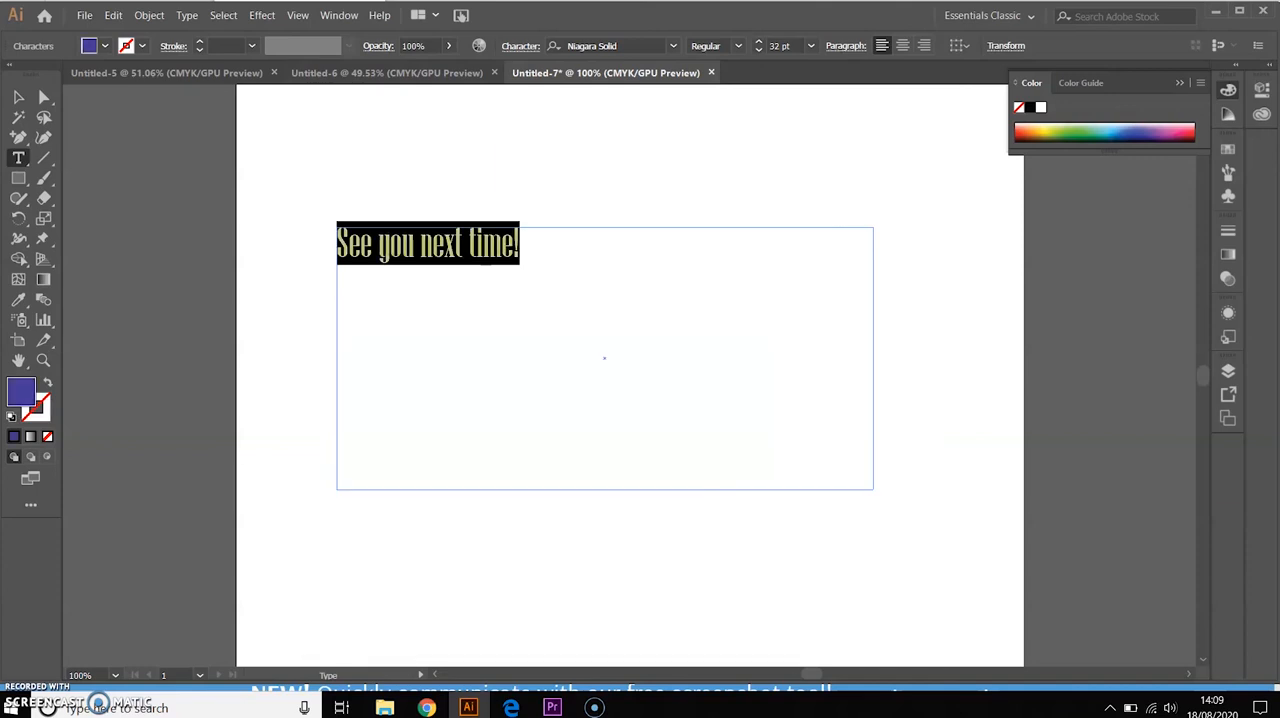
{"action": "left_click", "coordinate": [717, 388]}
{"action": "left_click", "coordinate": [18, 97]}
{"action": "left_click", "coordinate": [150, 180]}
Activate the Star tool from the group of shape tools
{"action": "left_click_drag", "start_coordinate": [18, 178], "coordinate": [90, 259]}
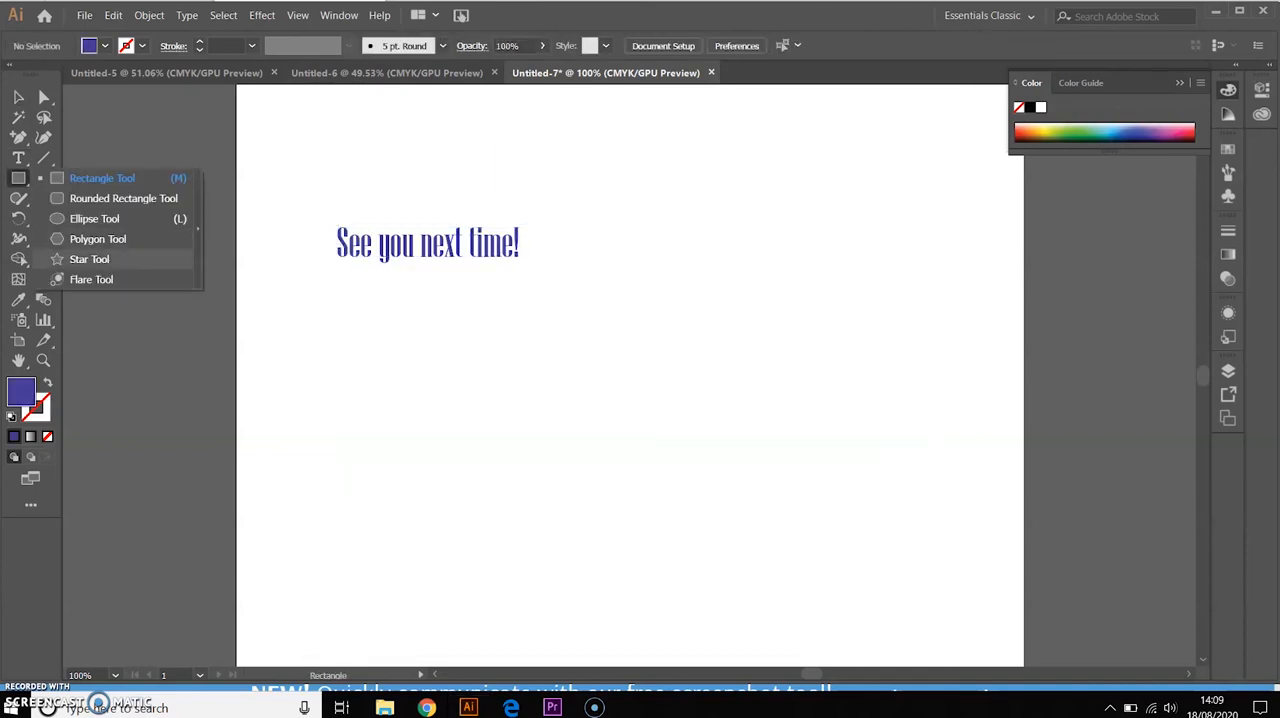